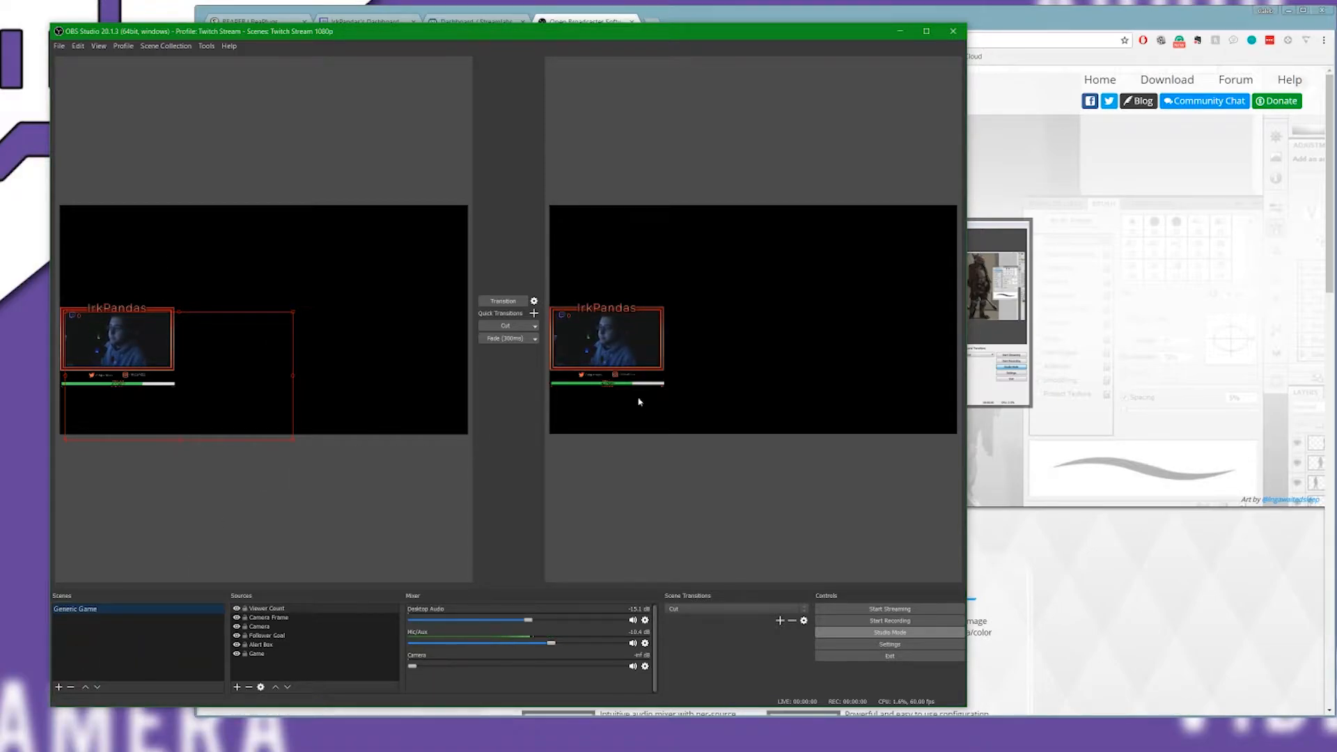
left_click(59, 687)
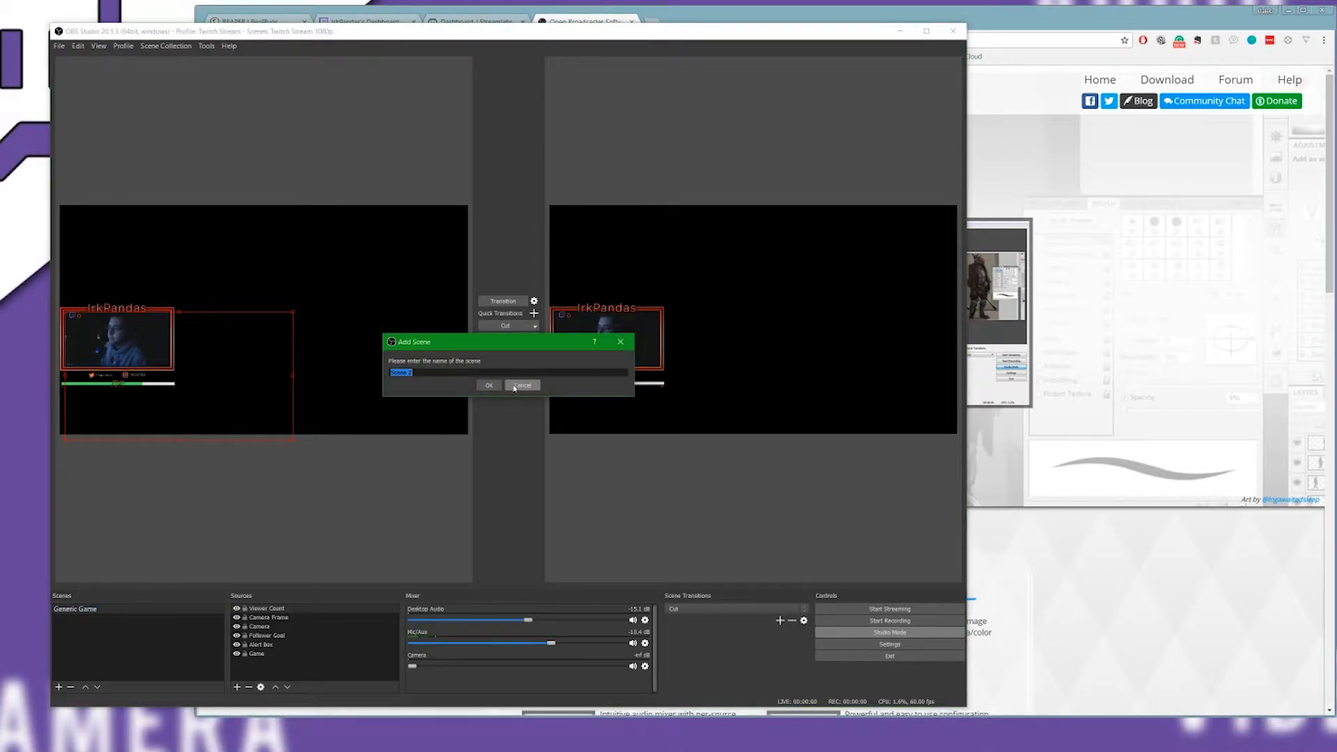
left_click(631, 342)
left_click(953, 31)
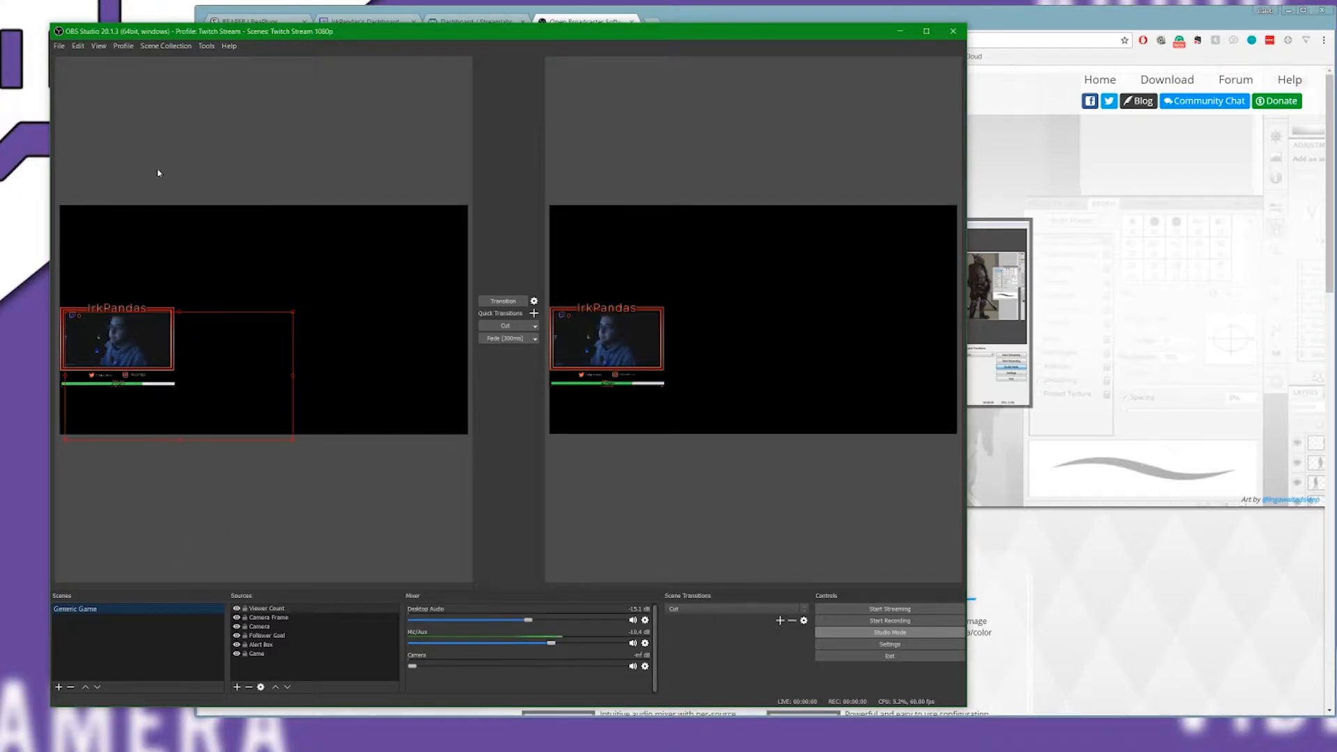
Open the program settings and choose the Dark theme in the general options.
left_click(58, 47)
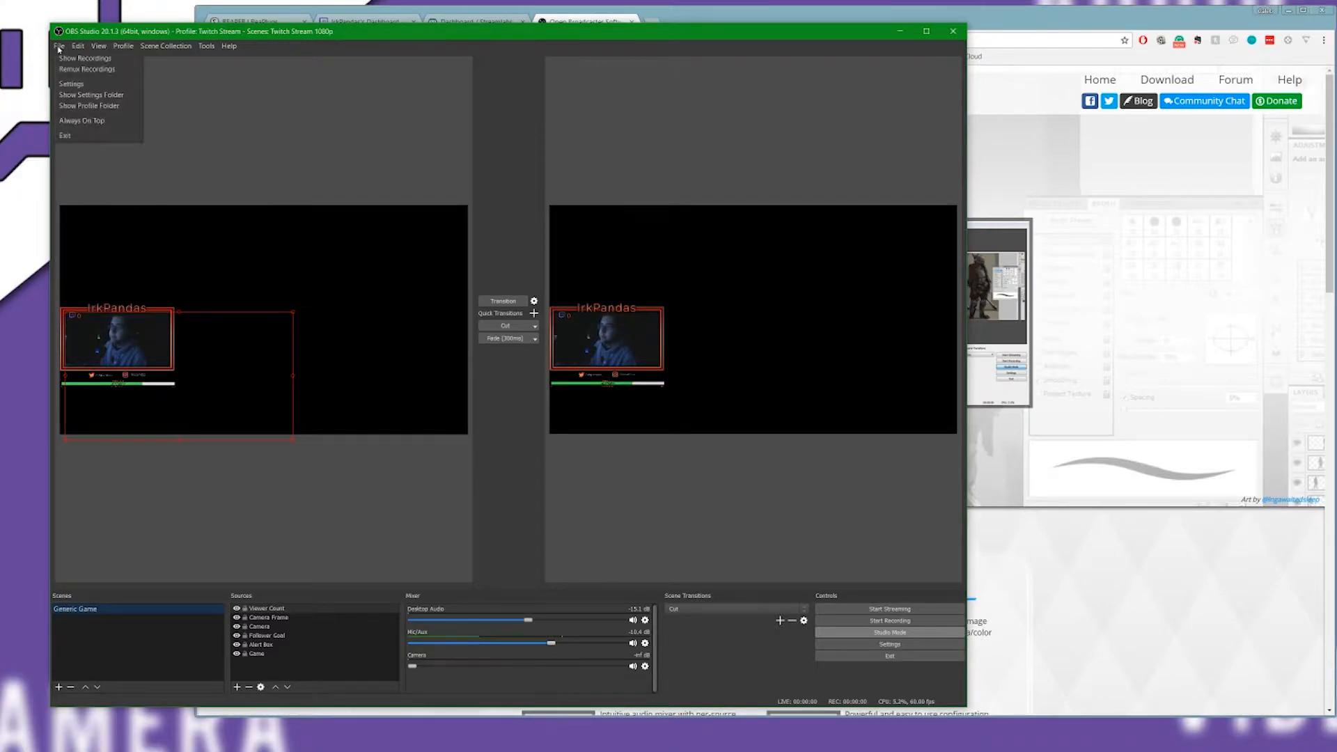
left_click(69, 85)
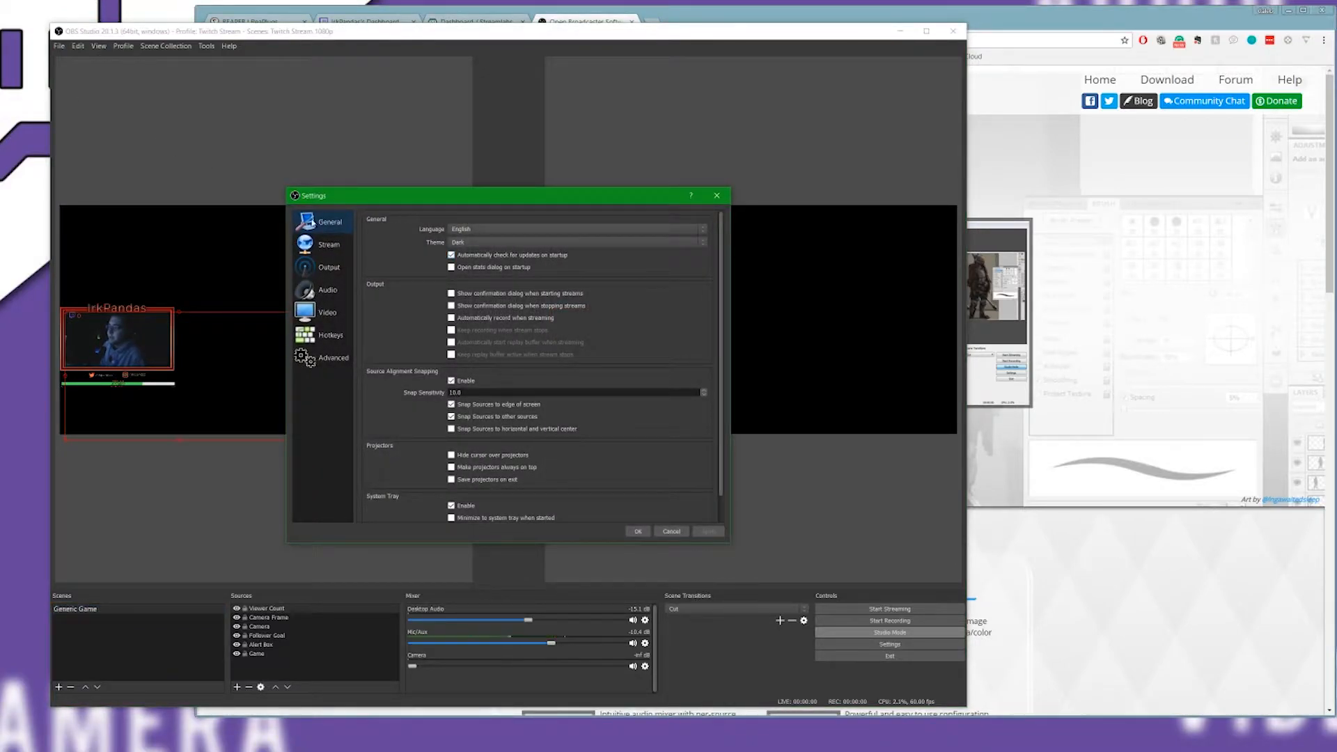
left_click(452, 244)
left_click(445, 252)
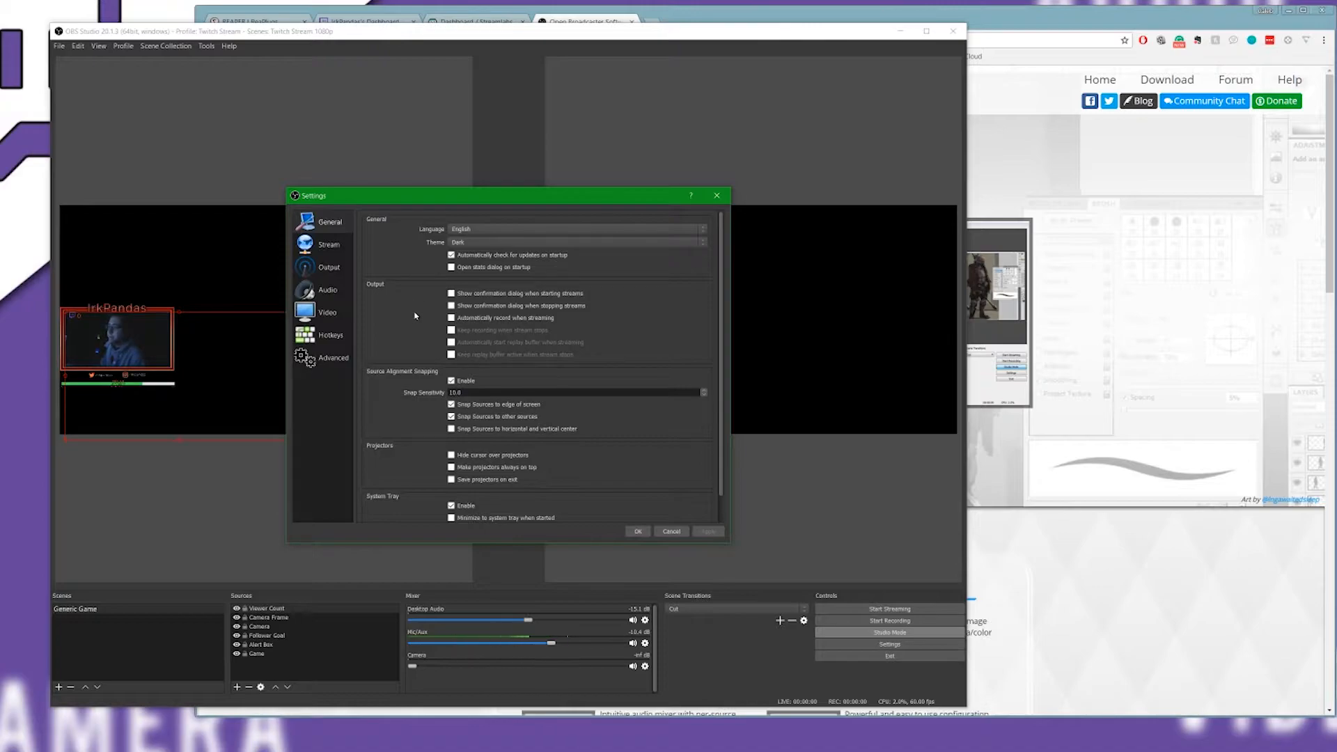
Configure the stream with type Streaming Services, service Twitch and the Auto (Recommended) server.
left_click(328, 245)
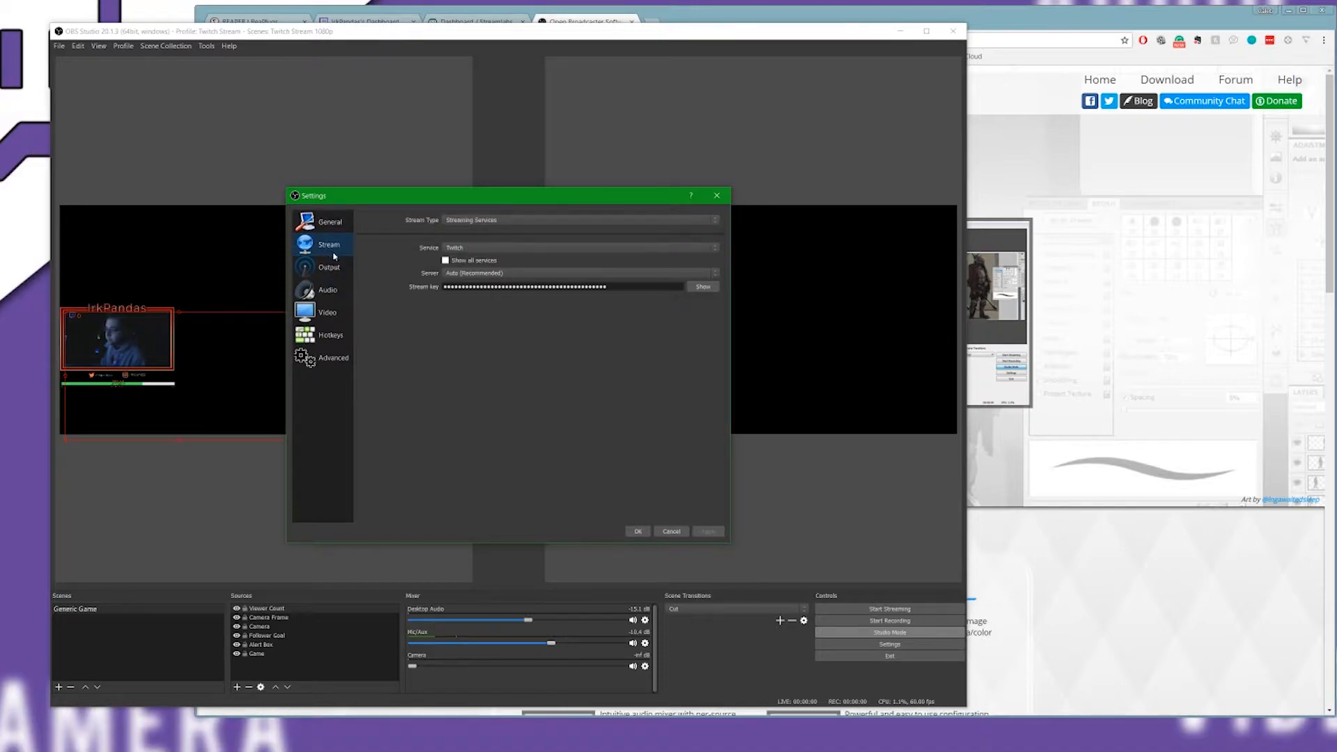
left_click(466, 221)
left_click(470, 221)
left_click(450, 248)
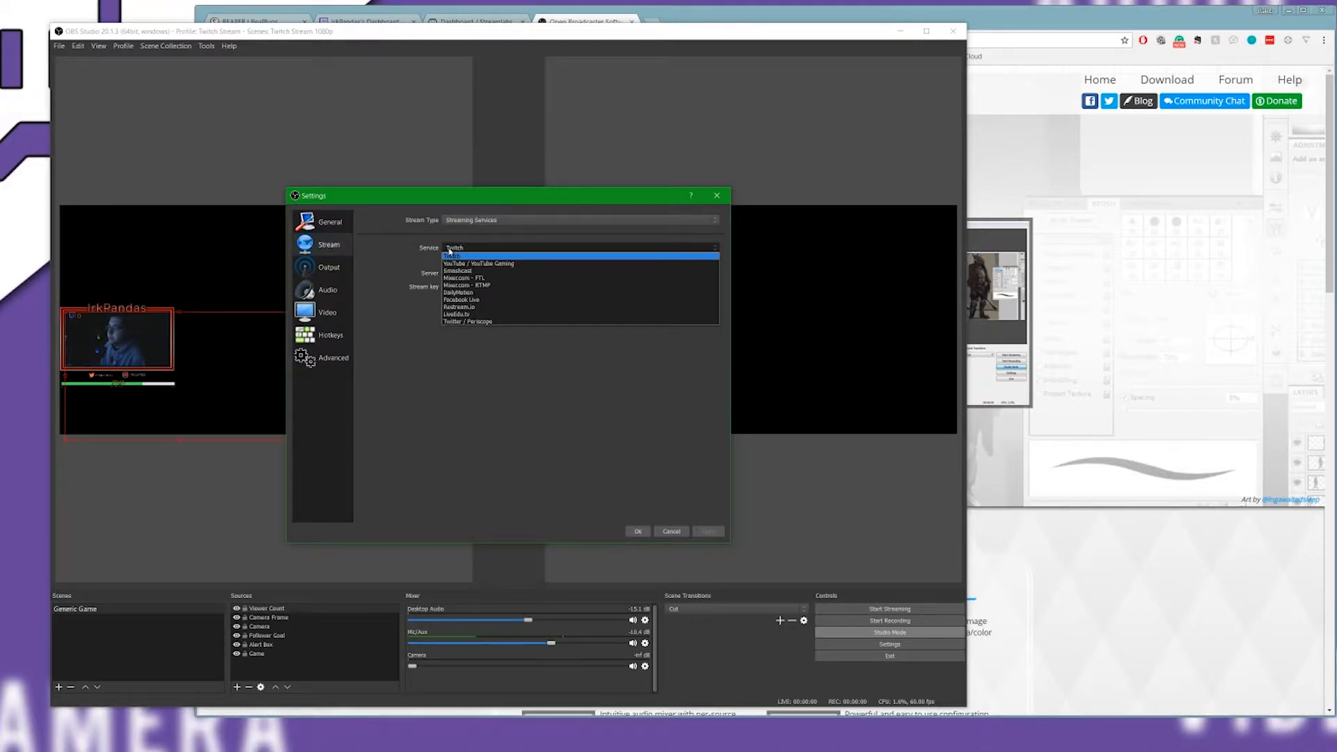
left_click(446, 255)
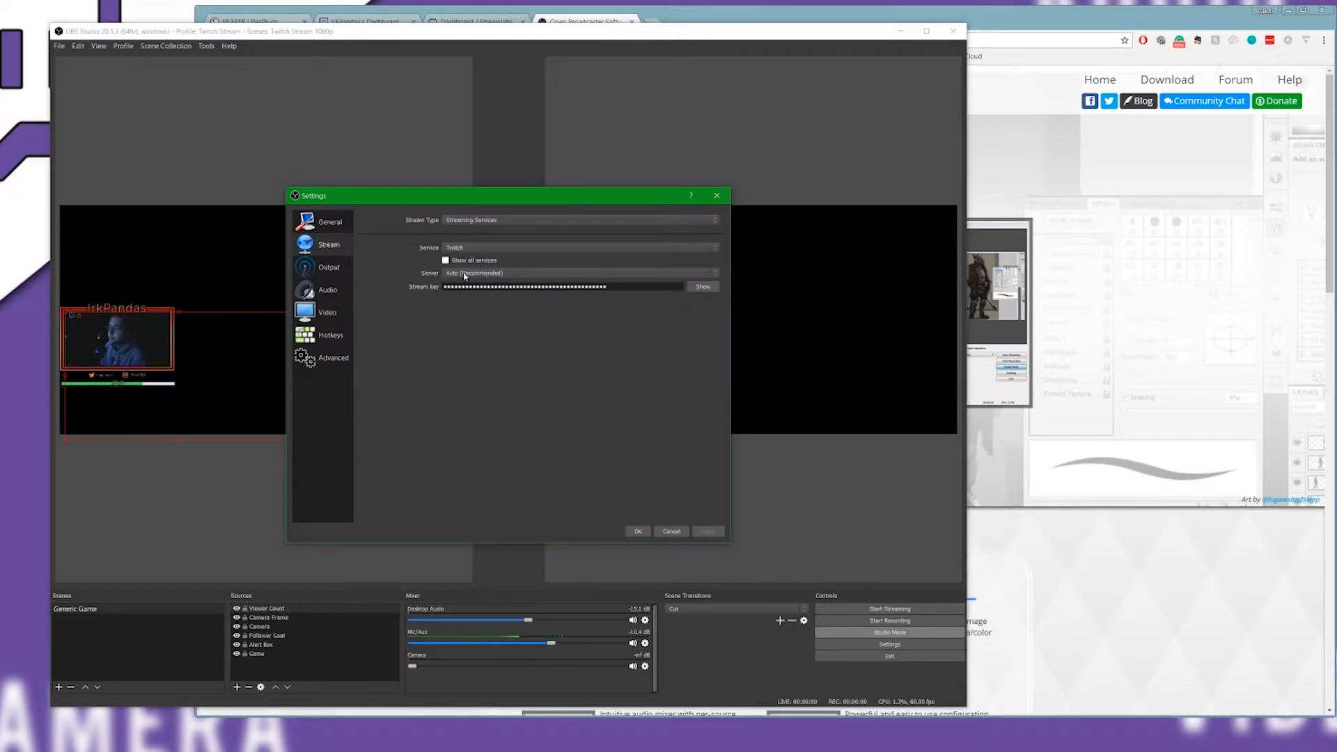
left_click(465, 274)
left_click(465, 279)
Switch to the browser and request the stream key in the Twitch dashboard's settings, stopping at the warning dialog.
key("alt+Tab")
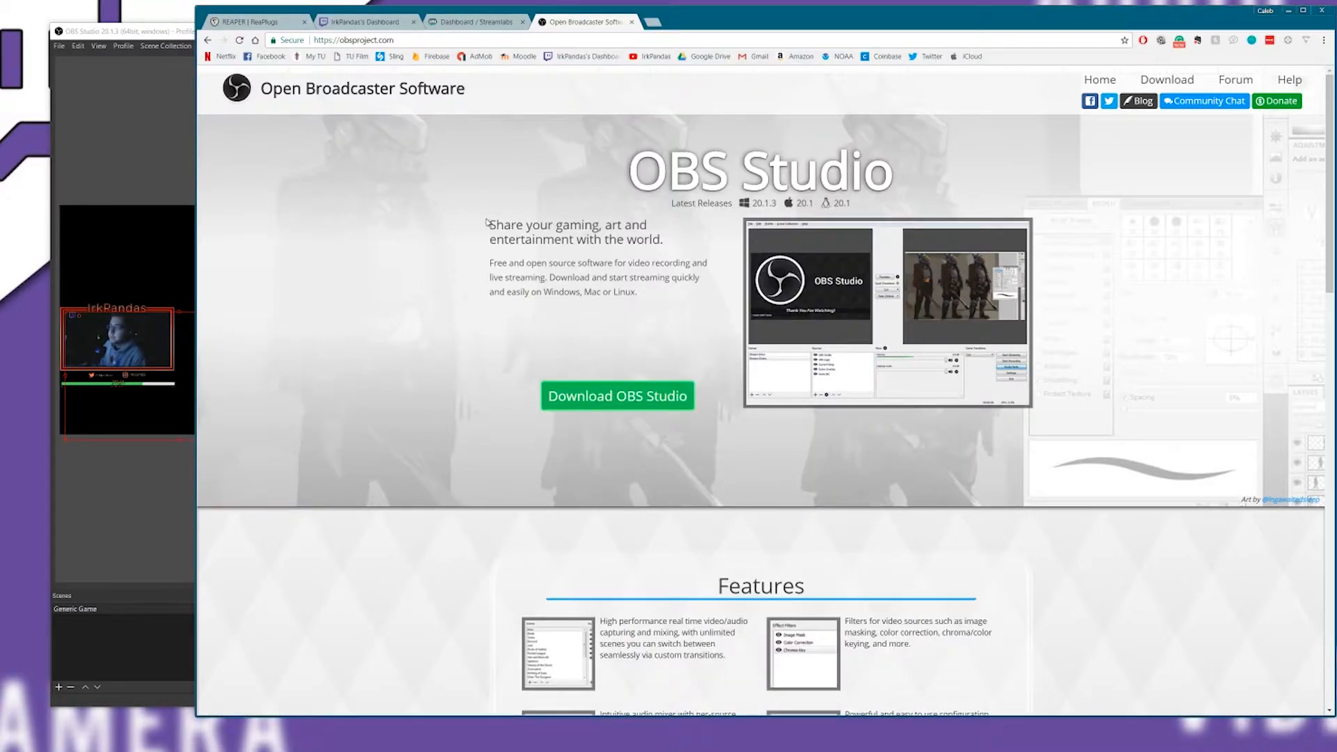
left_click(365, 22)
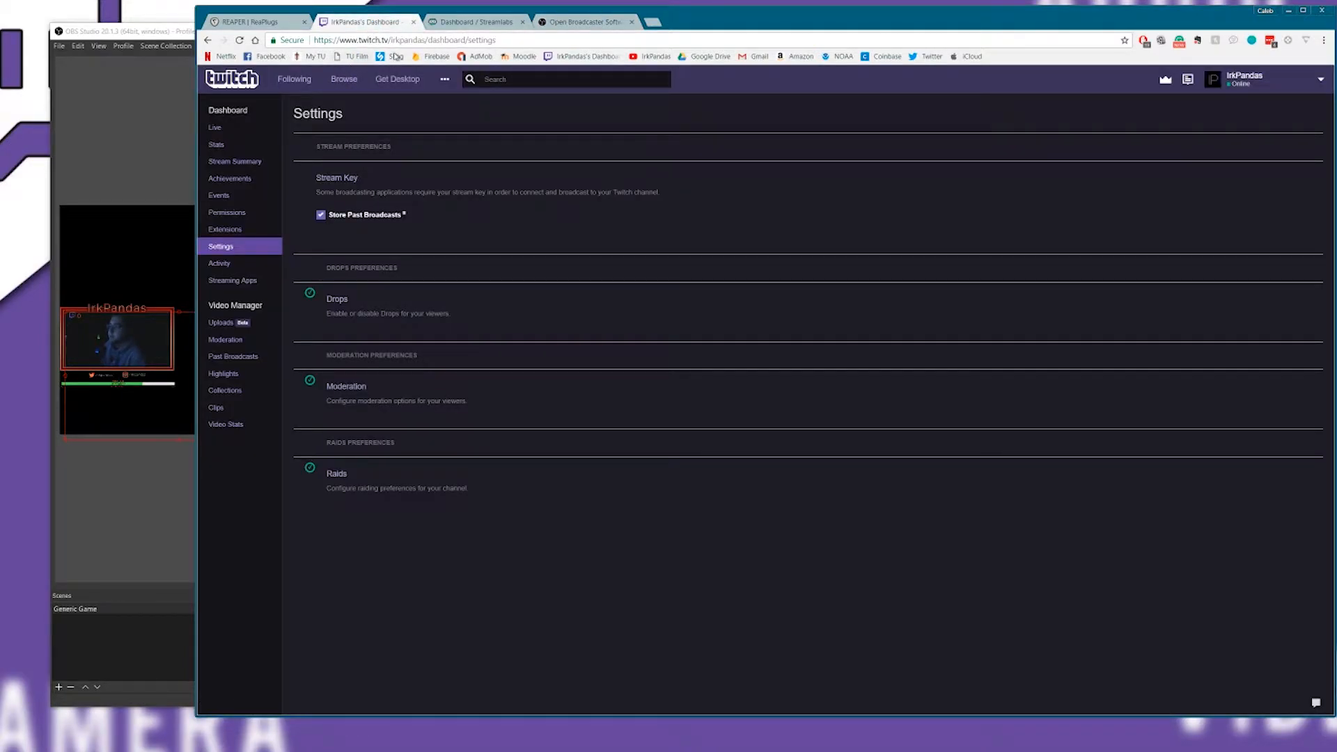
left_click(1318, 80)
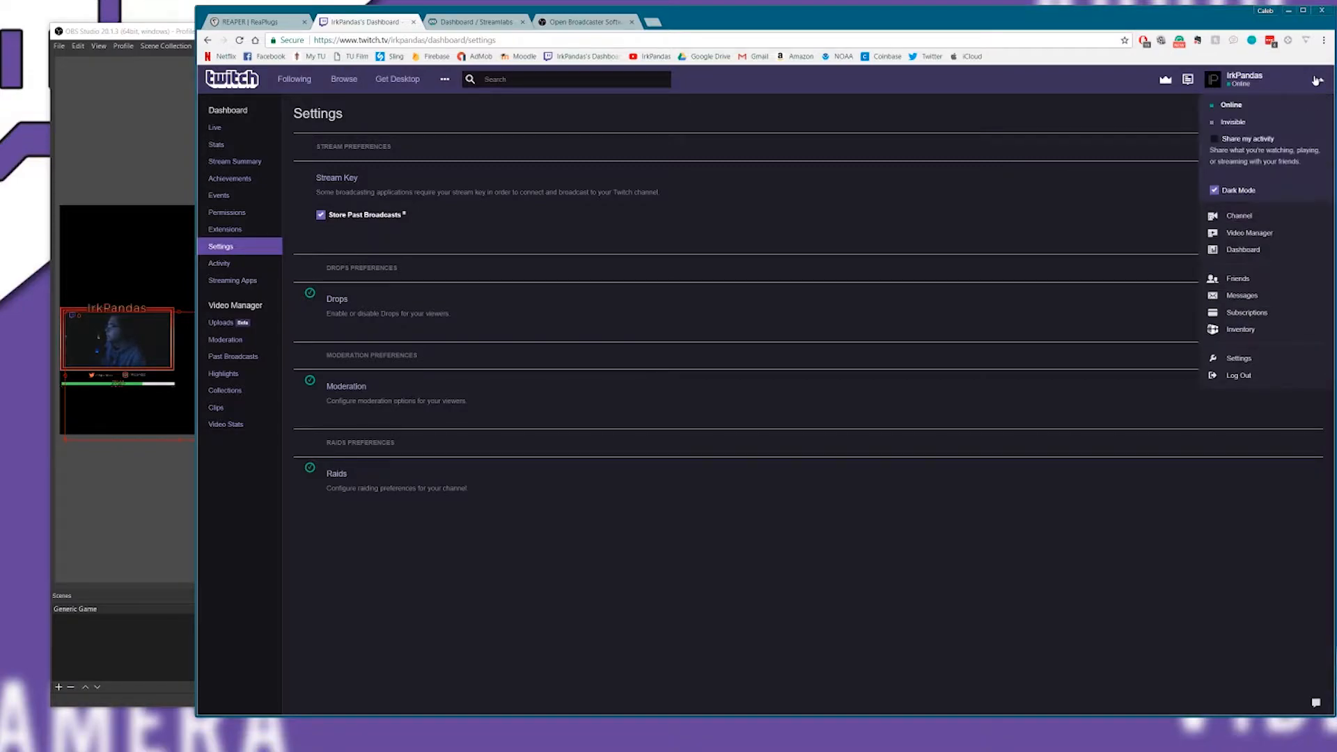
left_click(1264, 255)
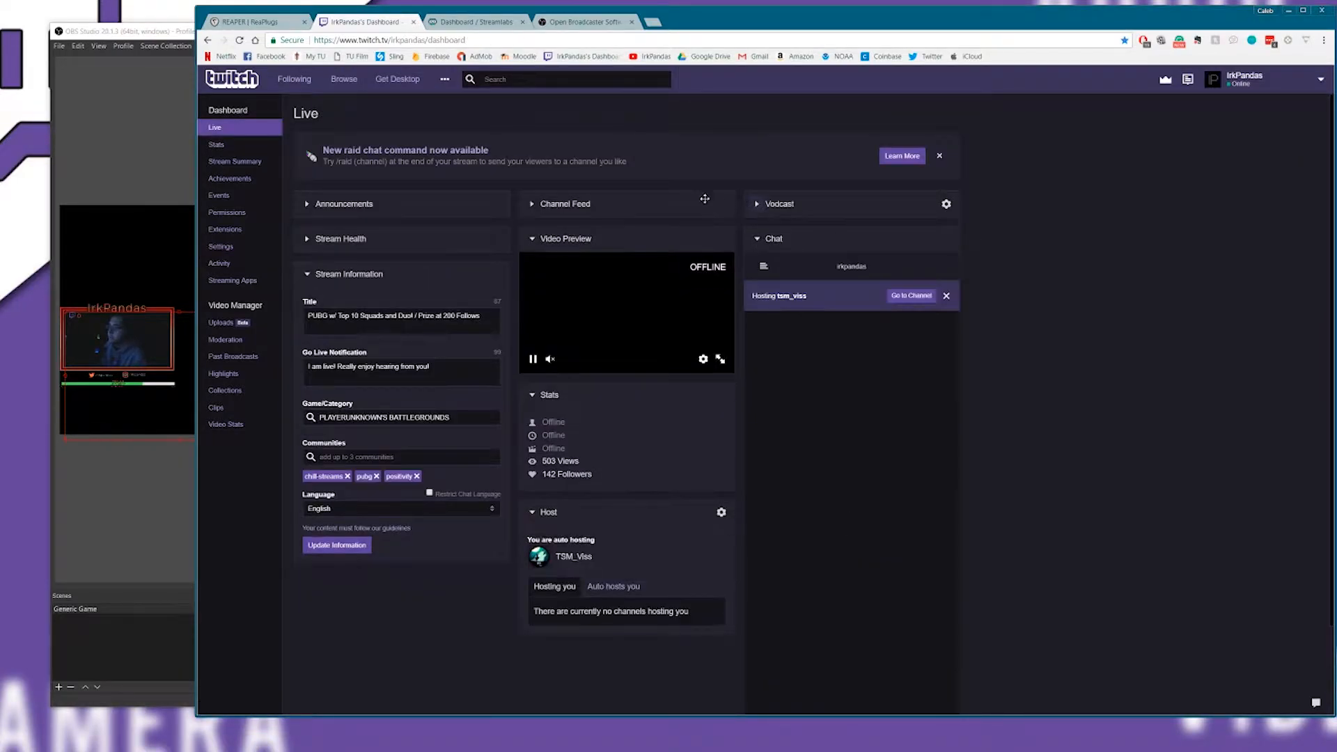
left_click(237, 248)
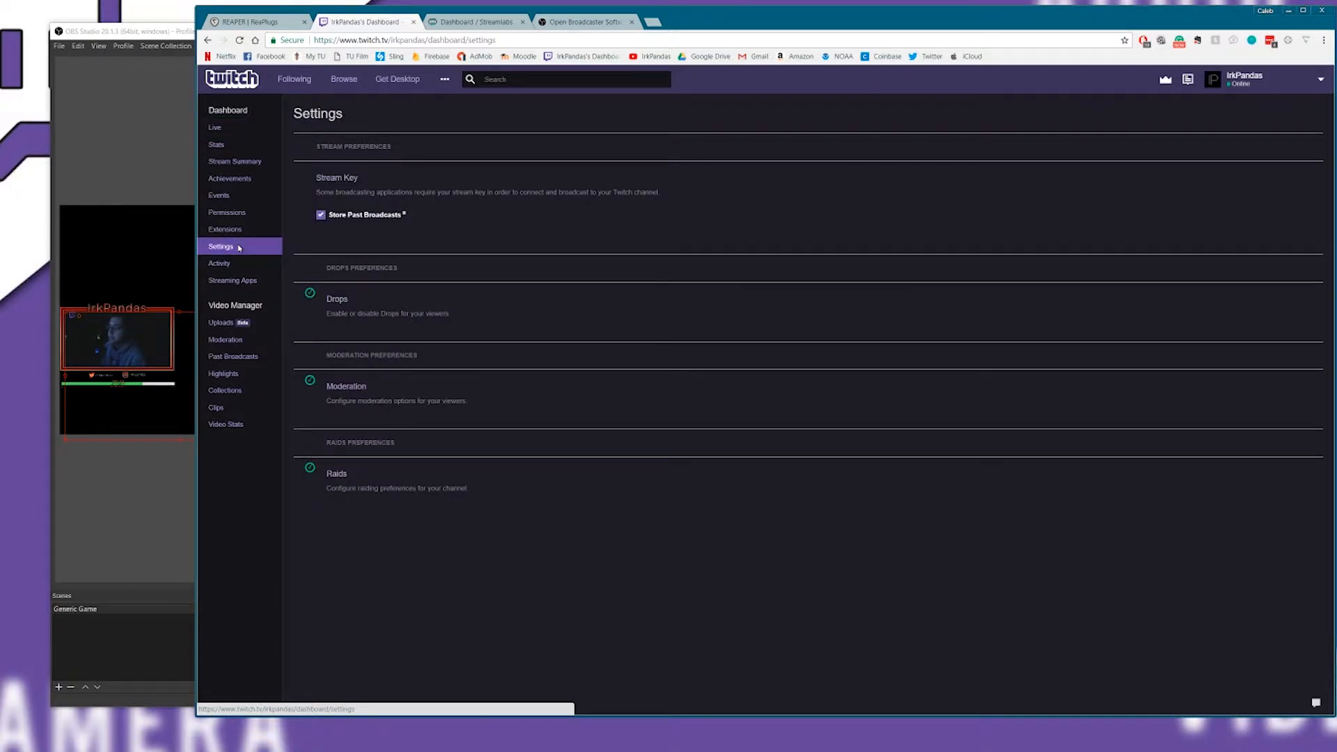
left_click(323, 183)
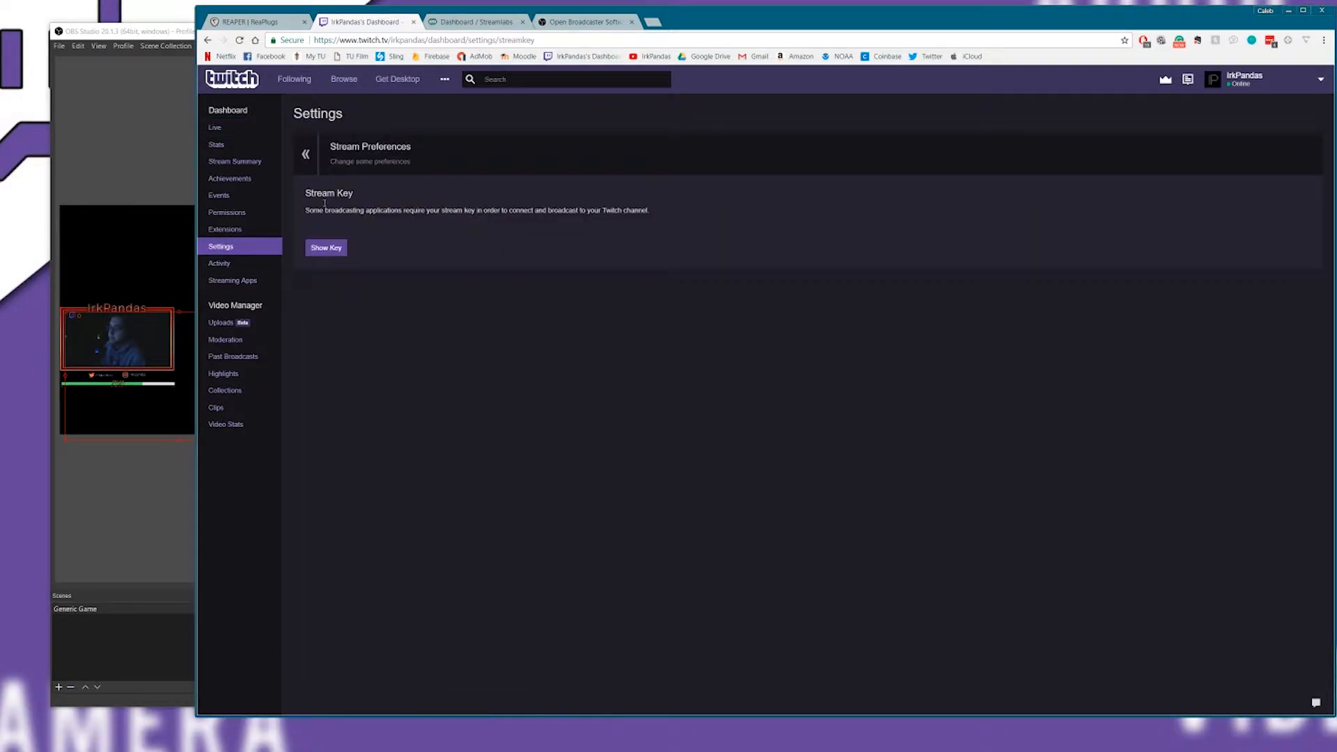
left_click(321, 251)
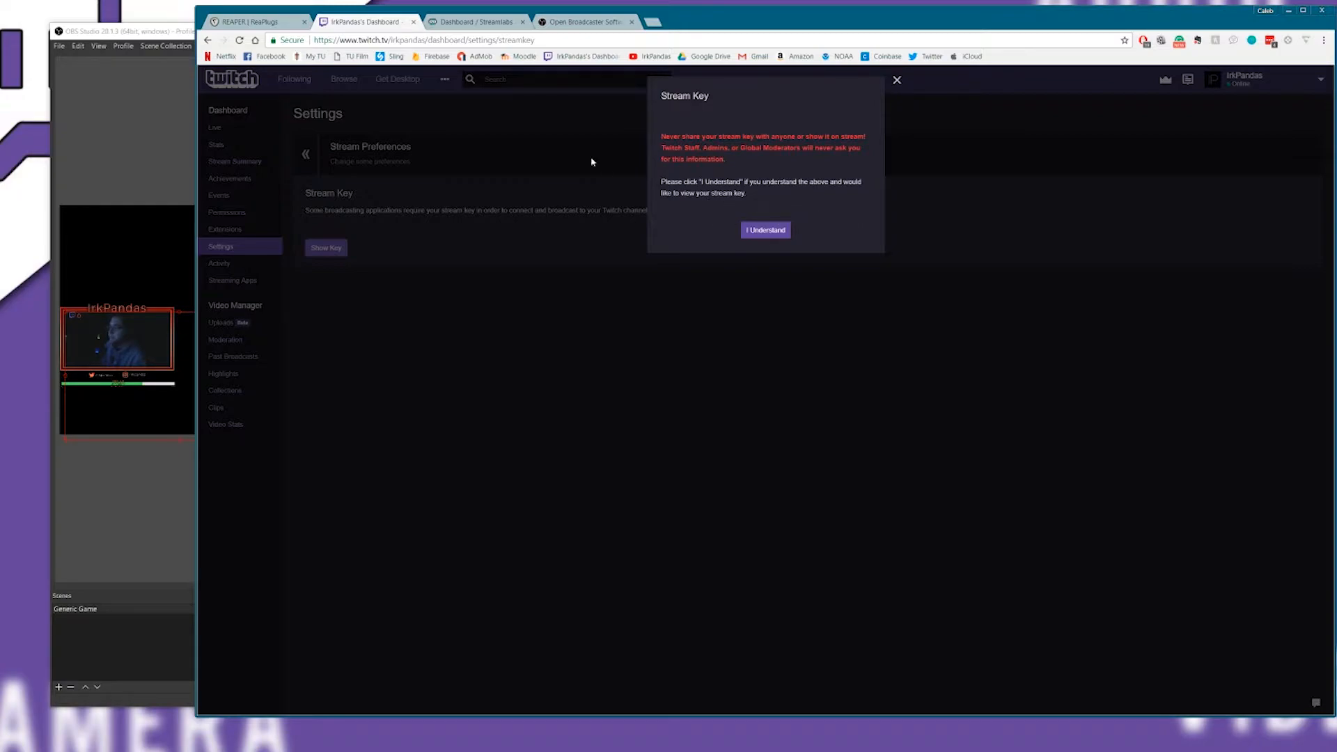
Return to the OBS settings and set the output mode to Advanced.
left_click(169, 117)
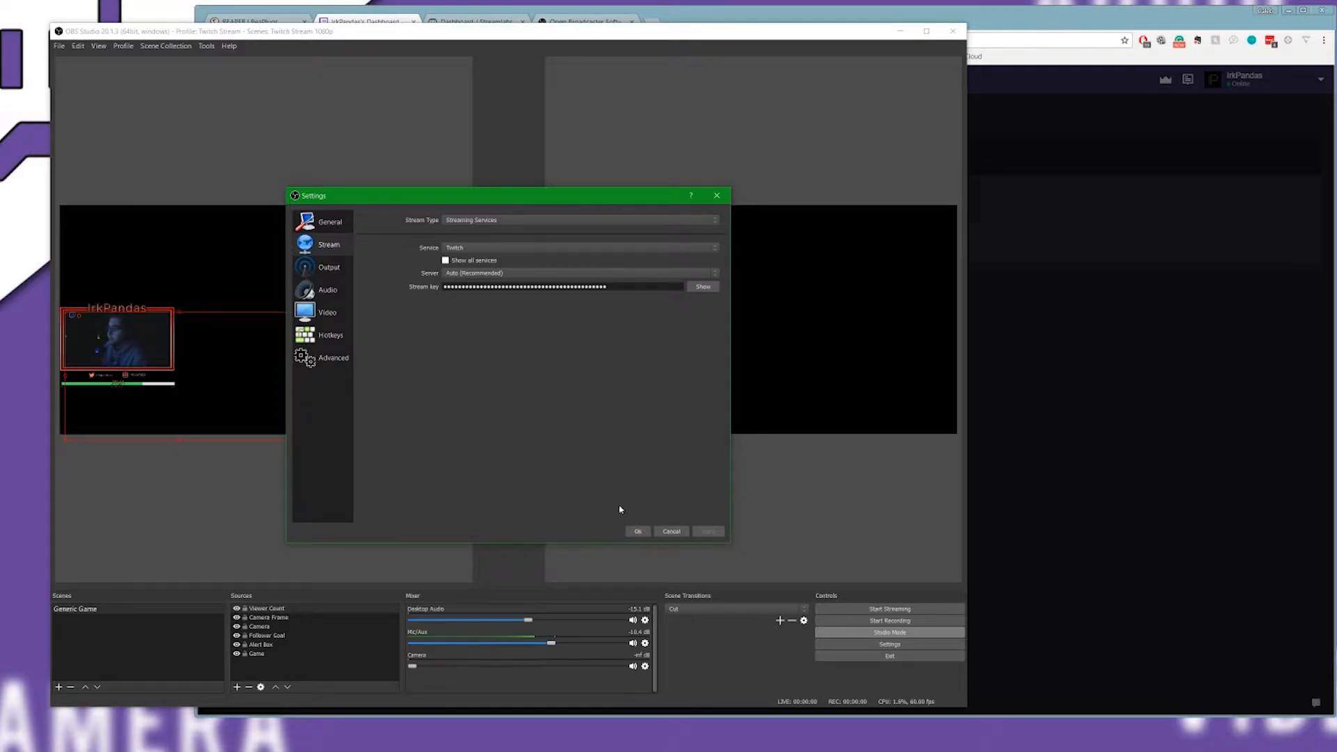
left_click(330, 293)
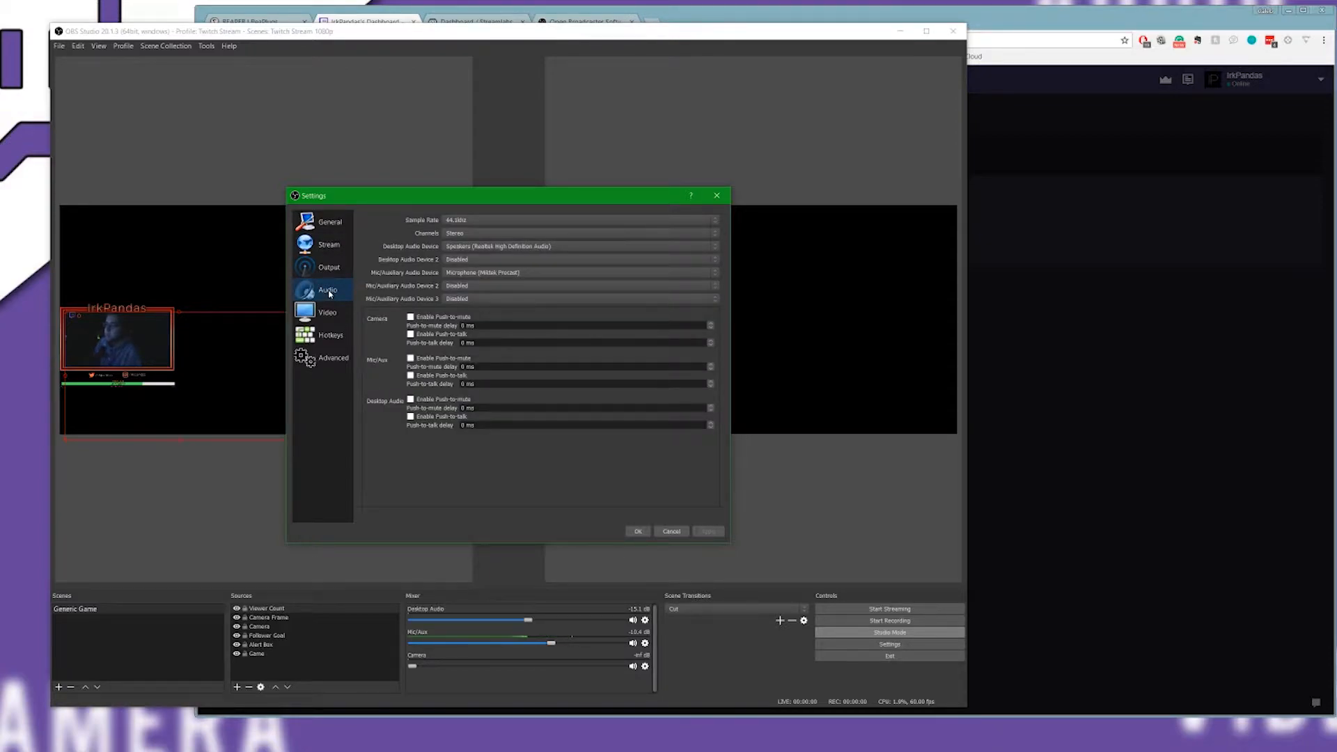
left_click(330, 269)
left_click(465, 220)
left_click(453, 228)
left_click(457, 223)
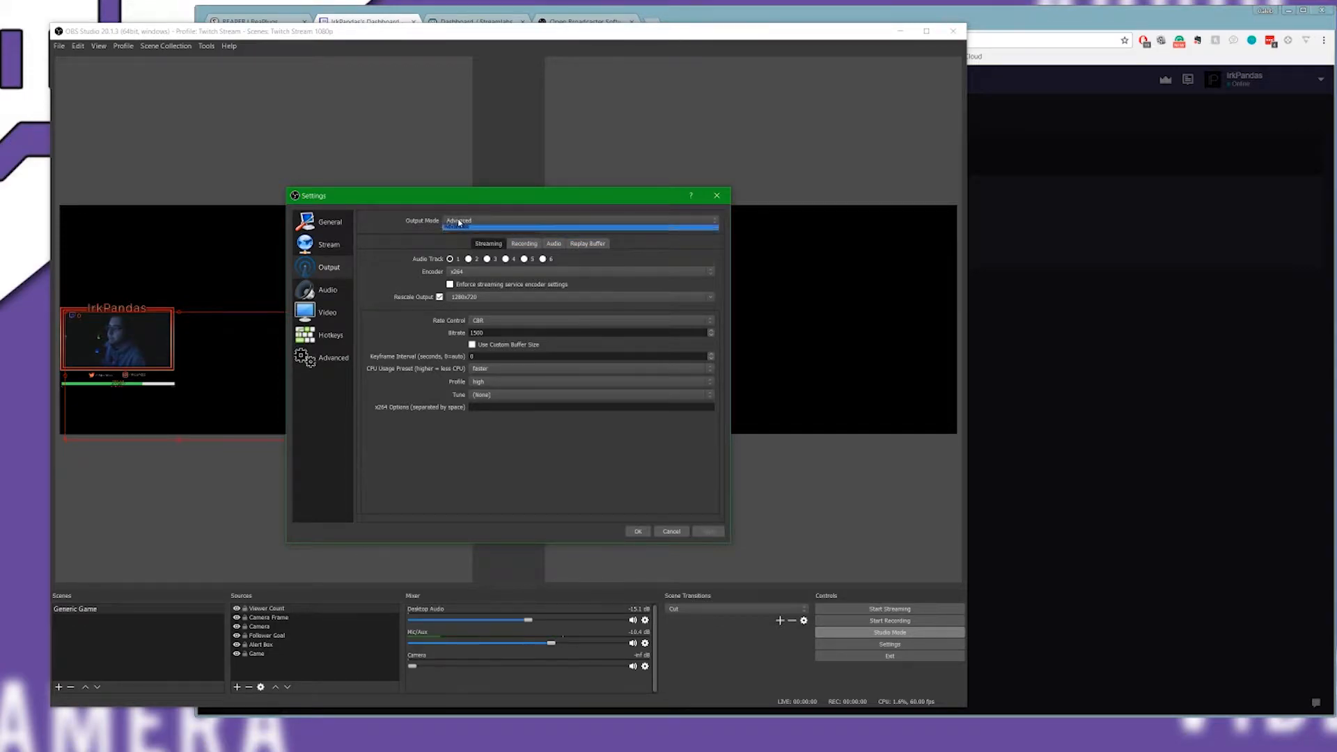
left_click(457, 237)
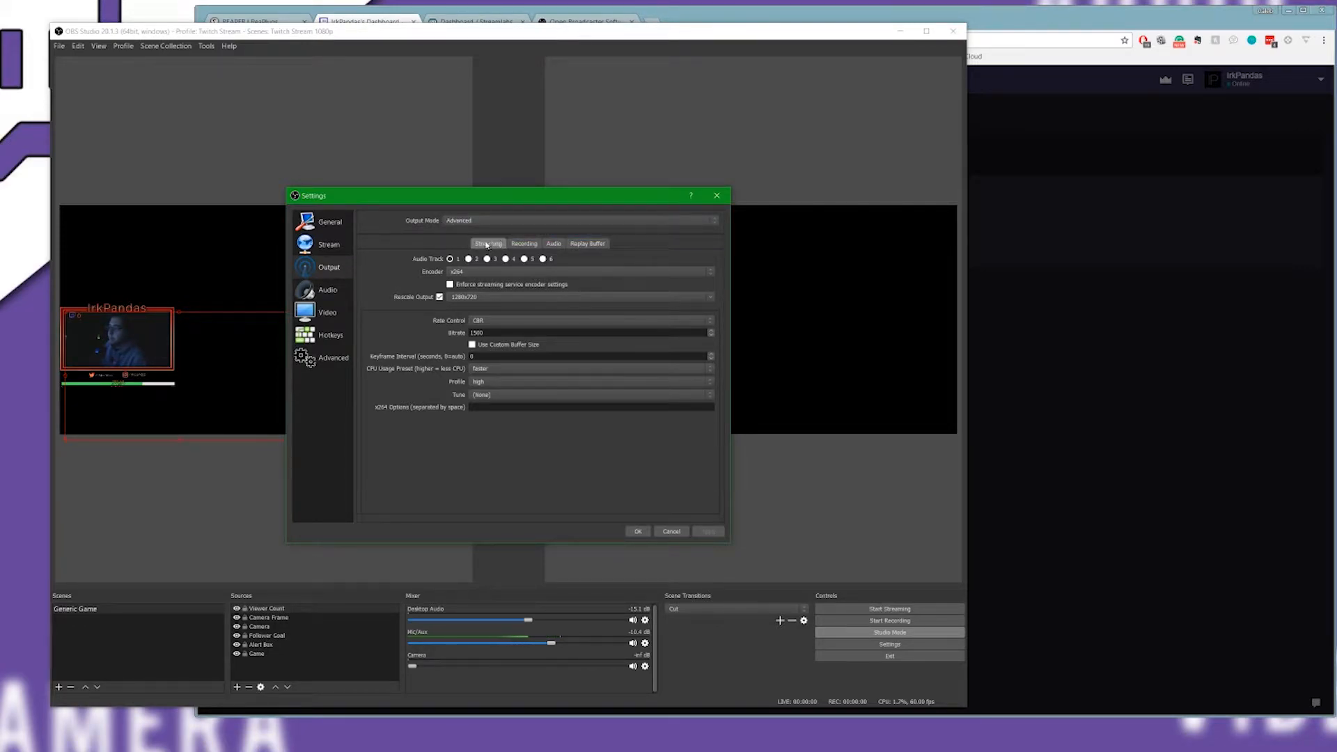
Use x264 as the streaming encoder, with the output rescaled to 1280x720.
left_click(462, 272)
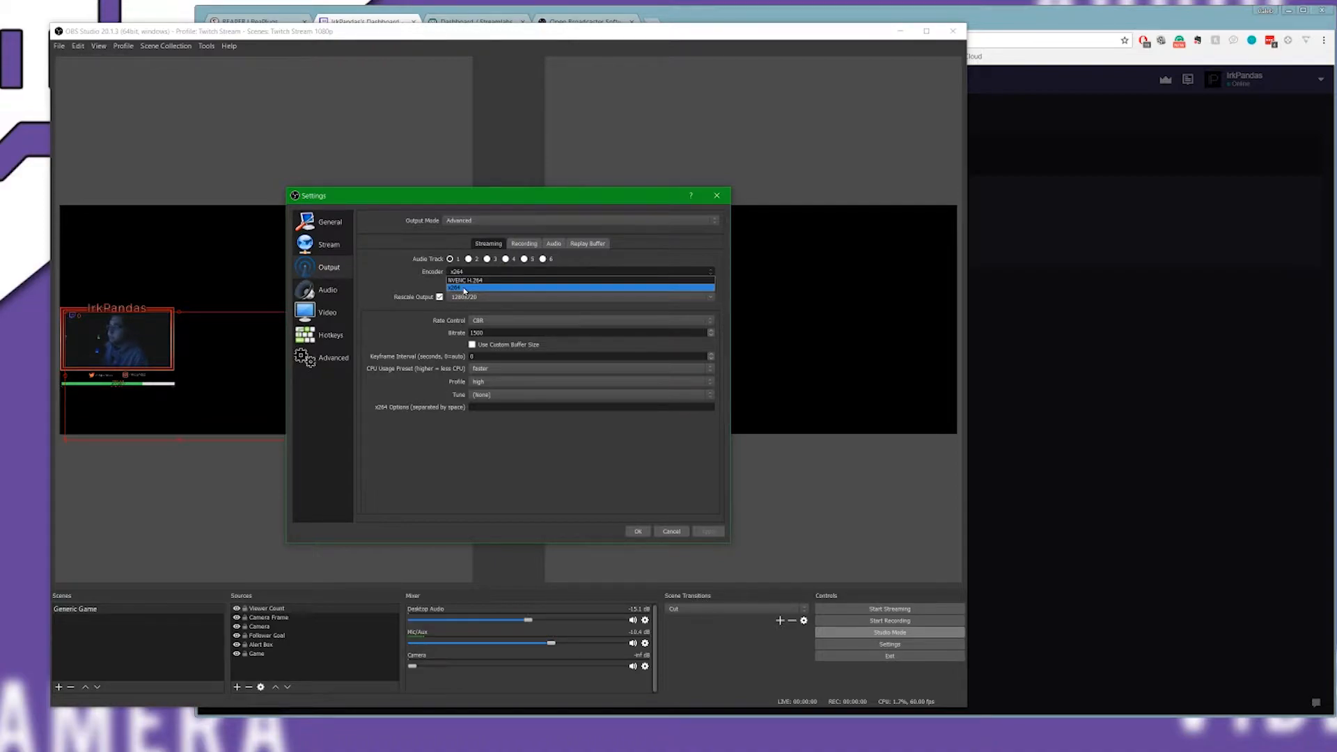
left_click(464, 289)
left_click(458, 272)
left_click(457, 288)
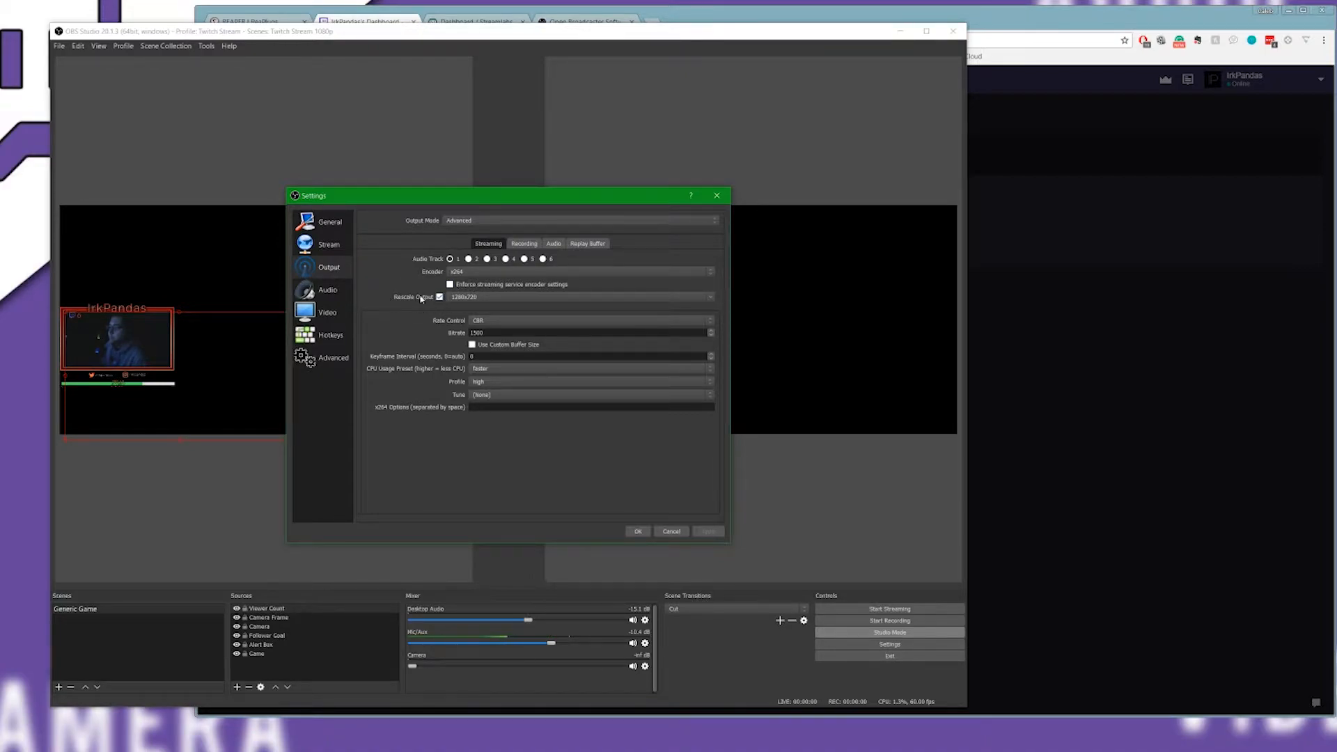
double_click(488, 297)
Set the streaming rate control to CBR and the bitrate to 1500.
left_click(478, 321)
left_click(478, 322)
left_click(478, 322)
left_click(479, 326)
left_click_drag(485, 333, 462, 333)
type("1500")
Set the CPU usage preset to veryfast with the high profile, and apply the output settings.
left_click(484, 371)
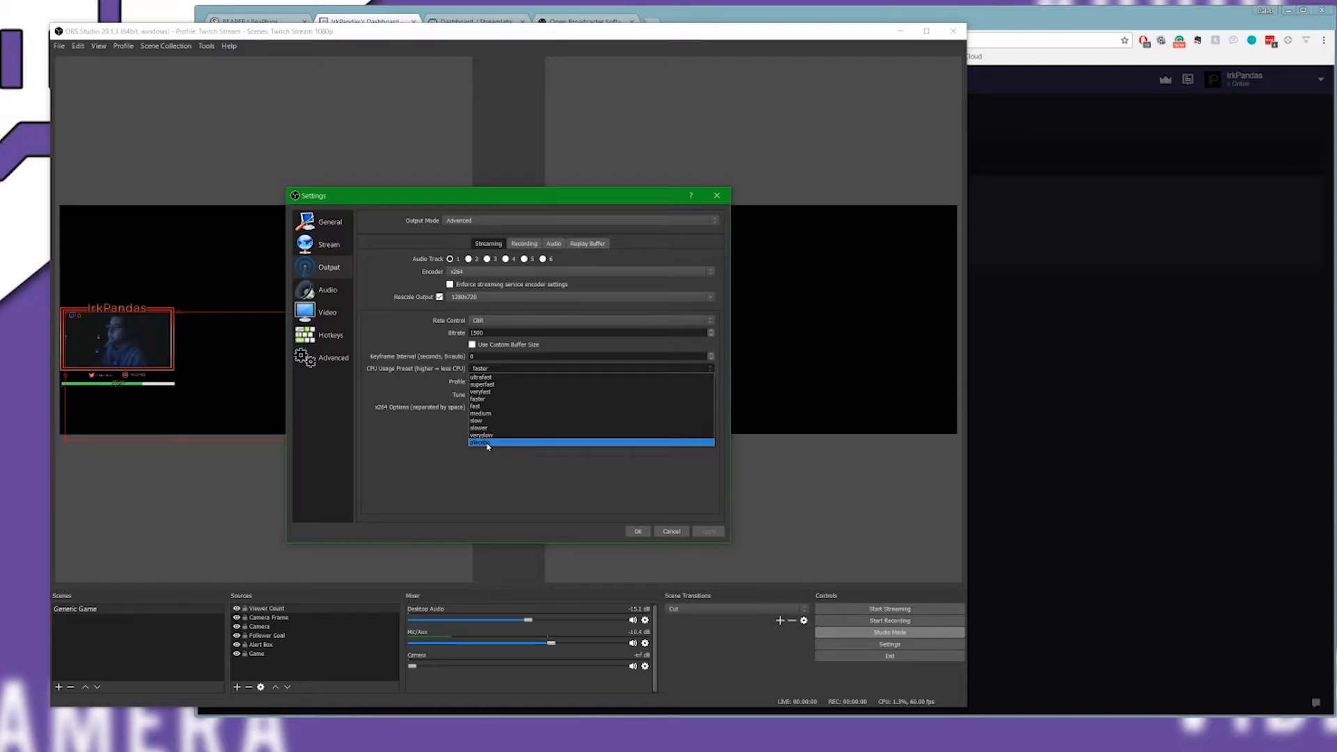
left_click(491, 393)
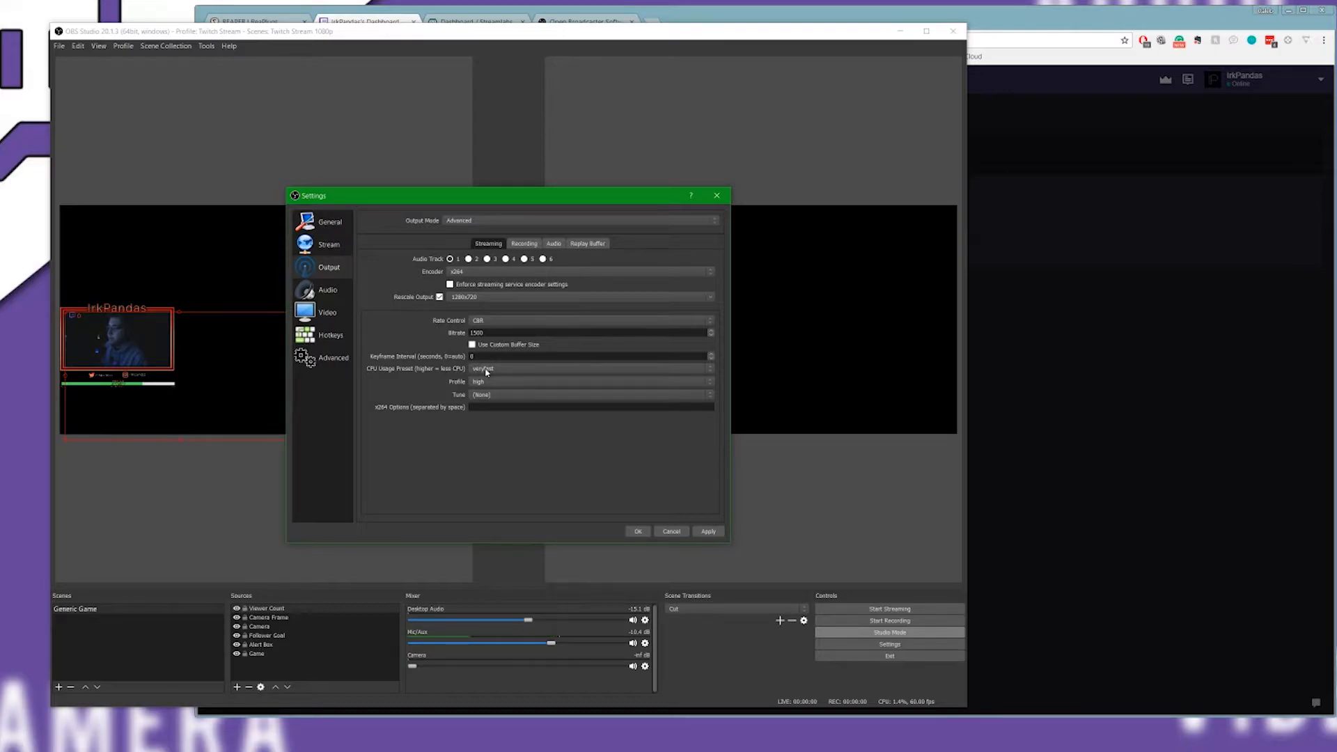
left_click(479, 383)
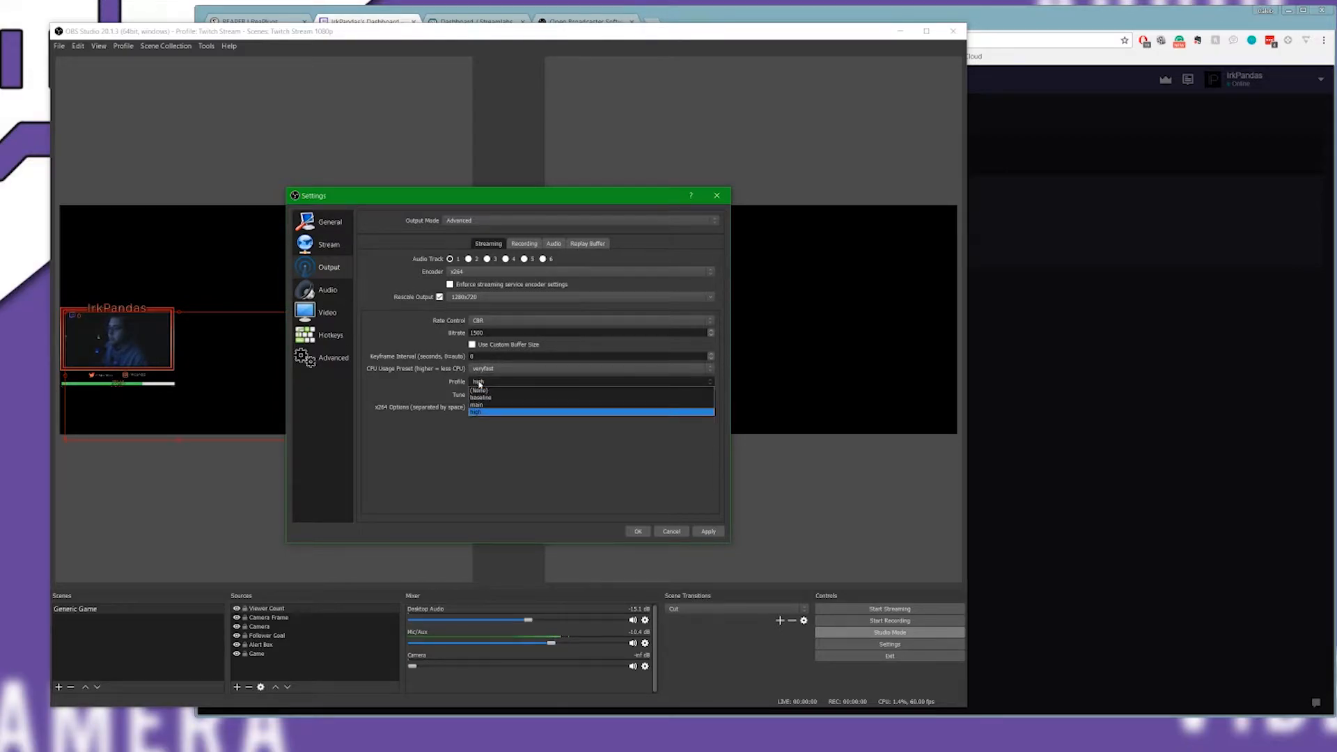
left_click(480, 383)
left_click(709, 532)
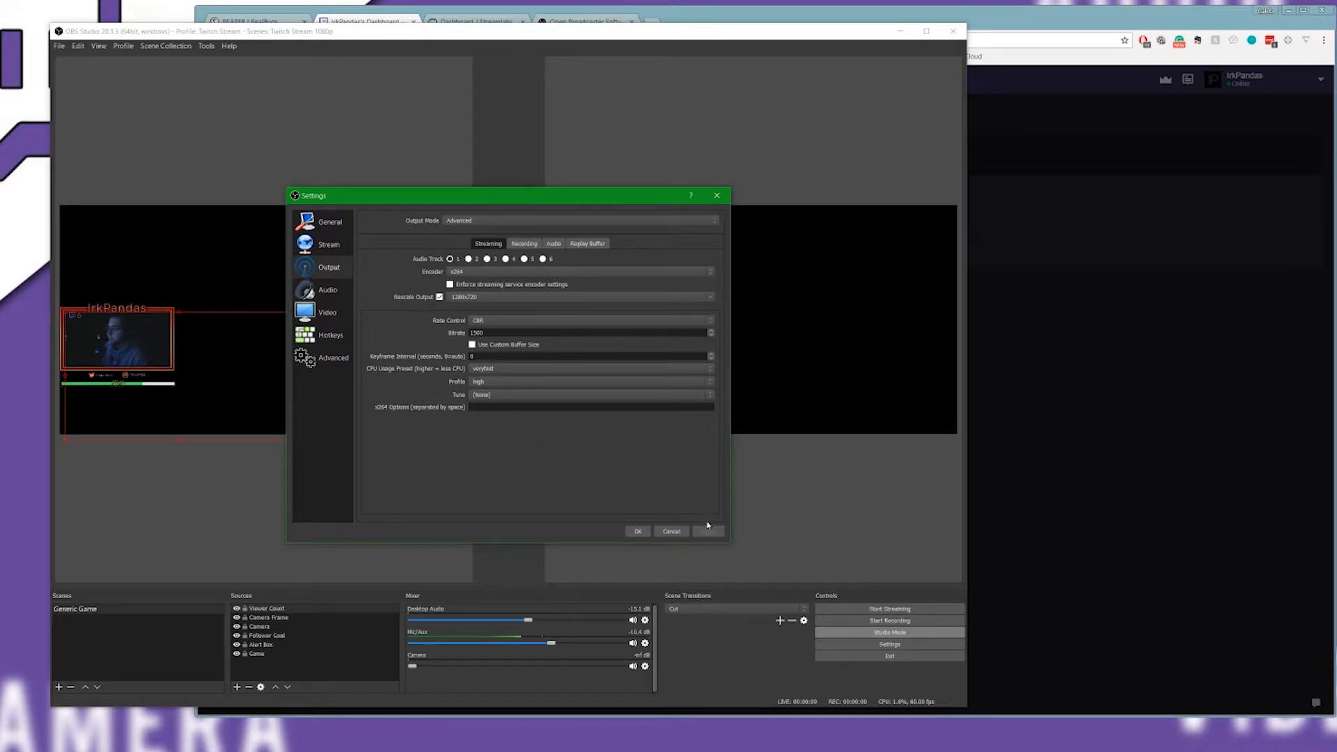
Set the audio sample rate to 44.1khz and use the Procast microphone as the Mic/Auxiliary audio device.
left_click(333, 293)
left_click(450, 221)
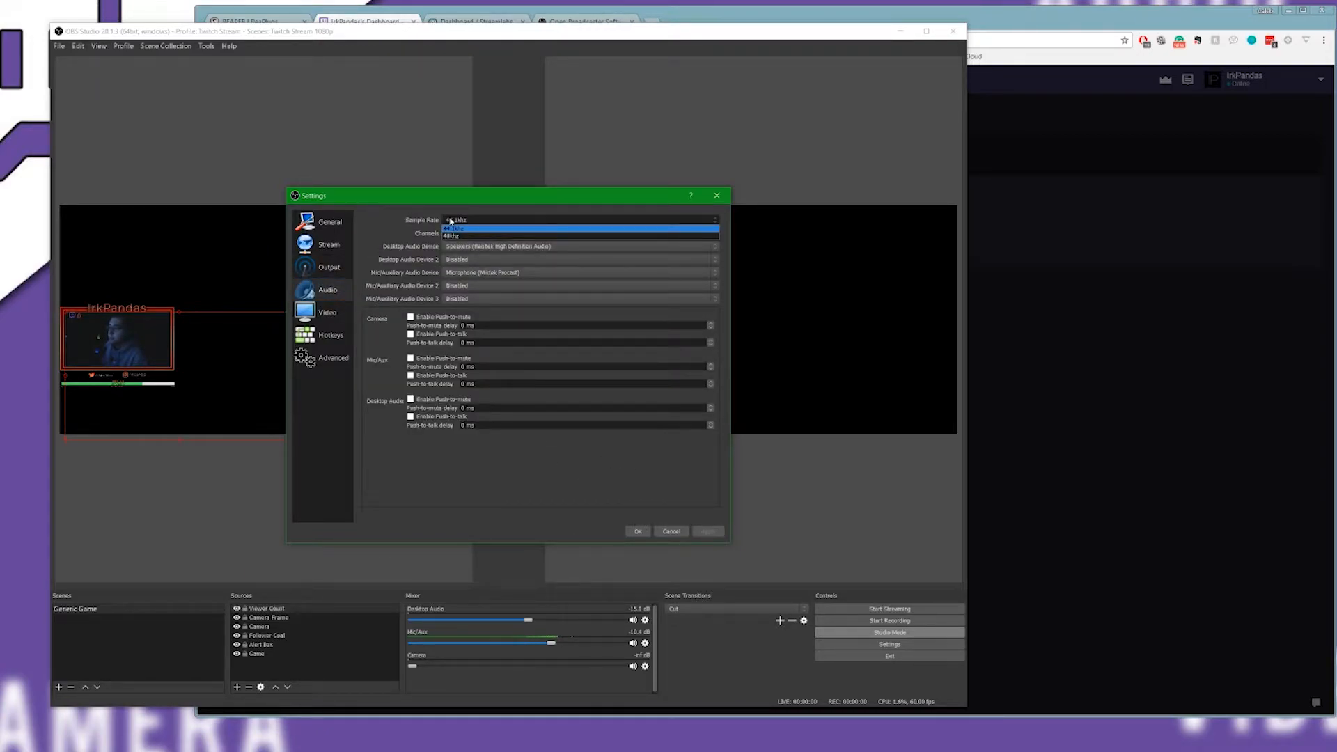
left_click(454, 229)
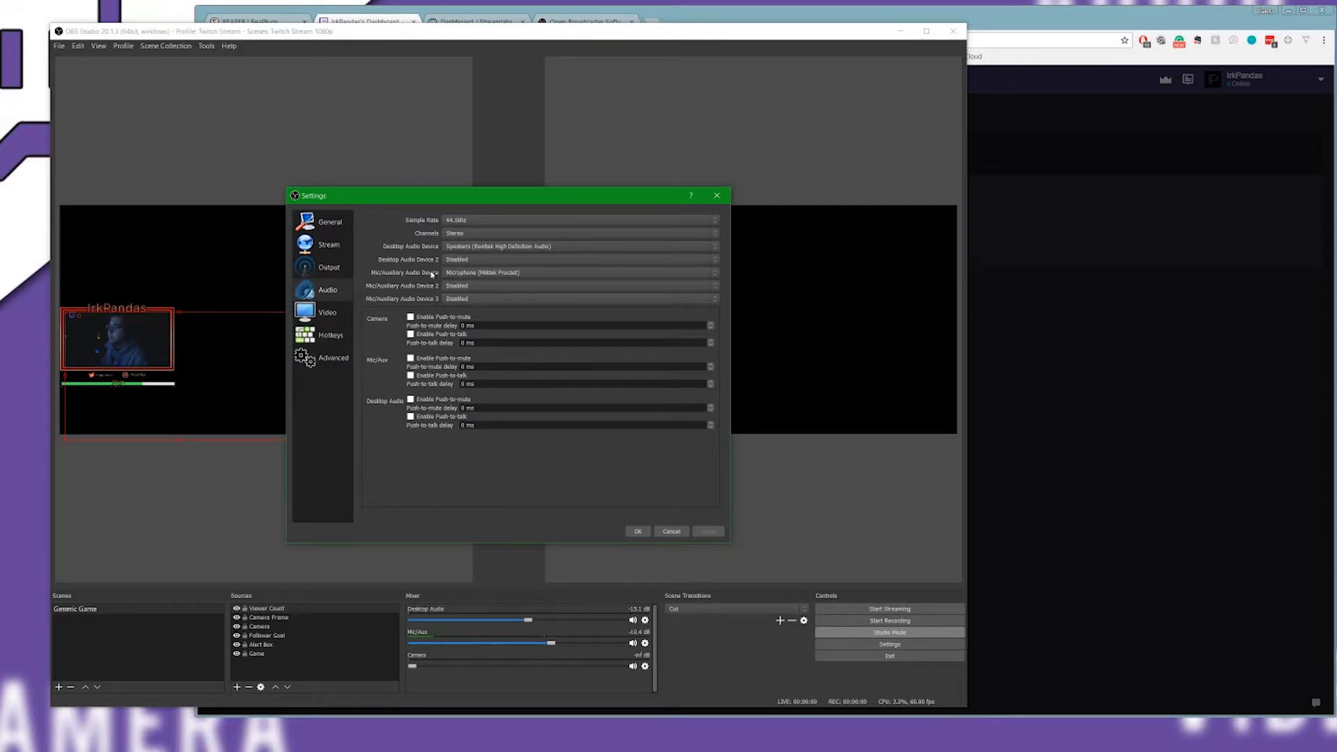
left_click(474, 275)
left_click(472, 275)
Configure the video with a 1280x720 base resolution, the Bicubic downscale filter and 60 FPS, and confirm the settings.
left_click(341, 318)
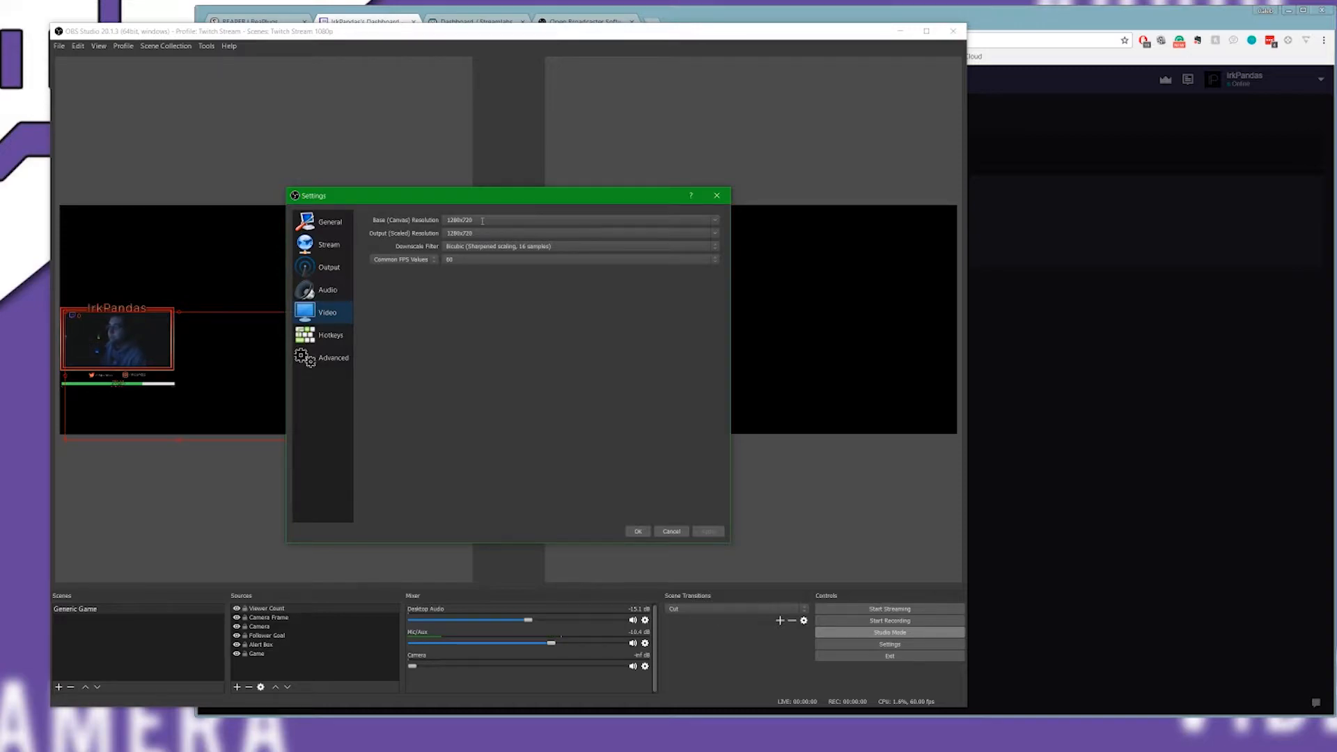
left_click_drag(474, 220, 446, 221)
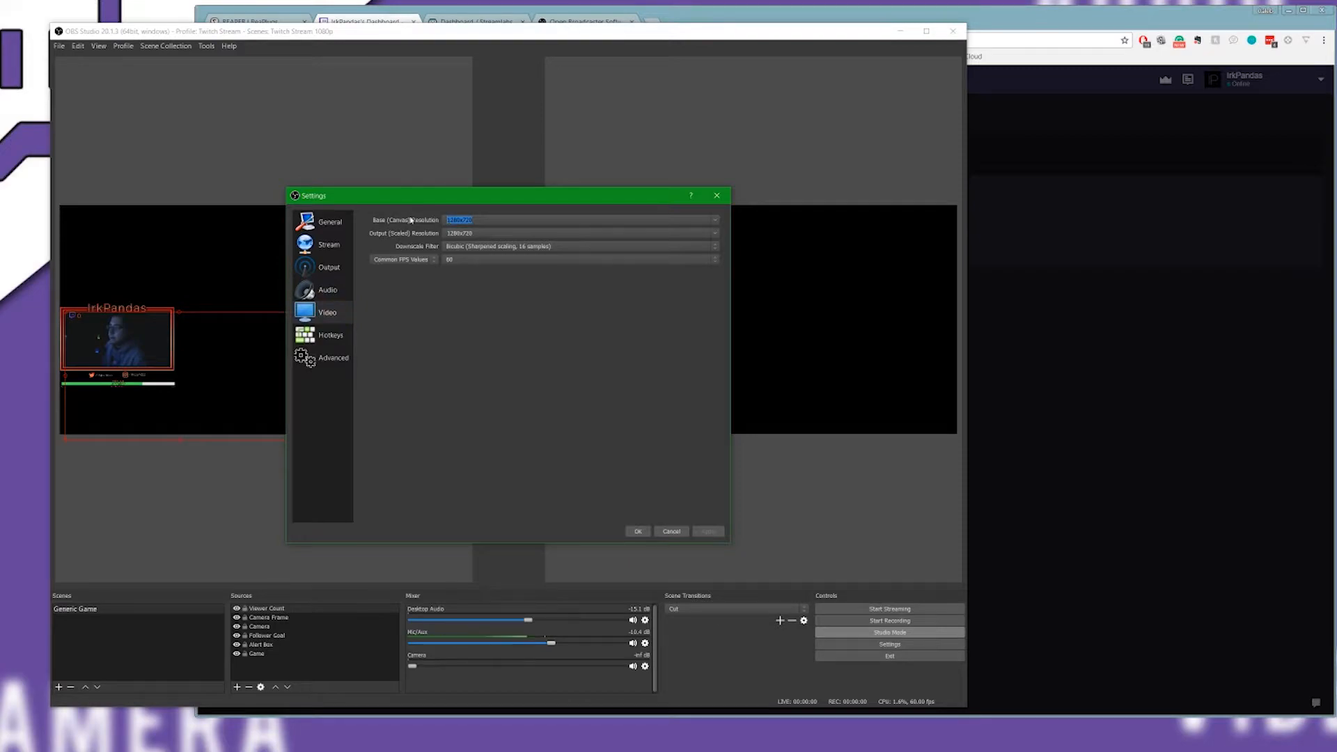
left_click(470, 220)
left_click(464, 247)
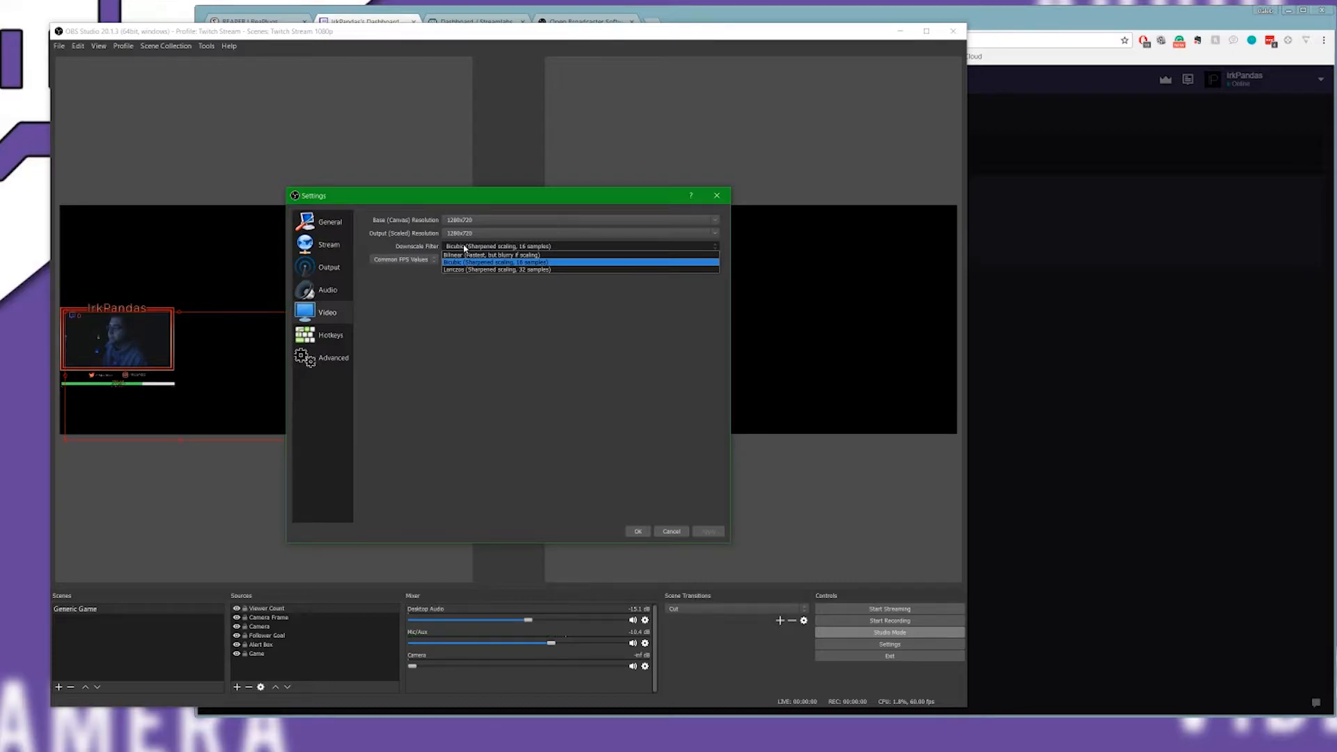
left_click(465, 247)
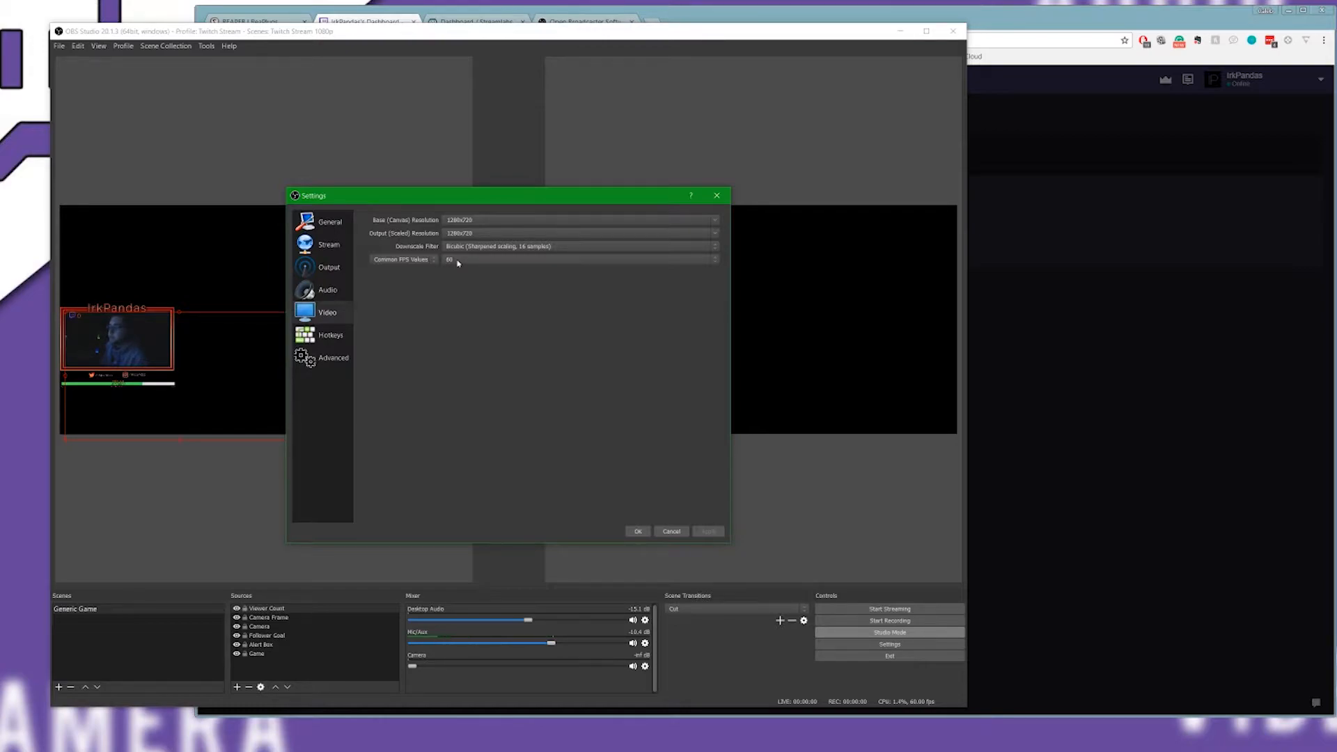
left_click(458, 261)
left_click(455, 263)
left_click(638, 531)
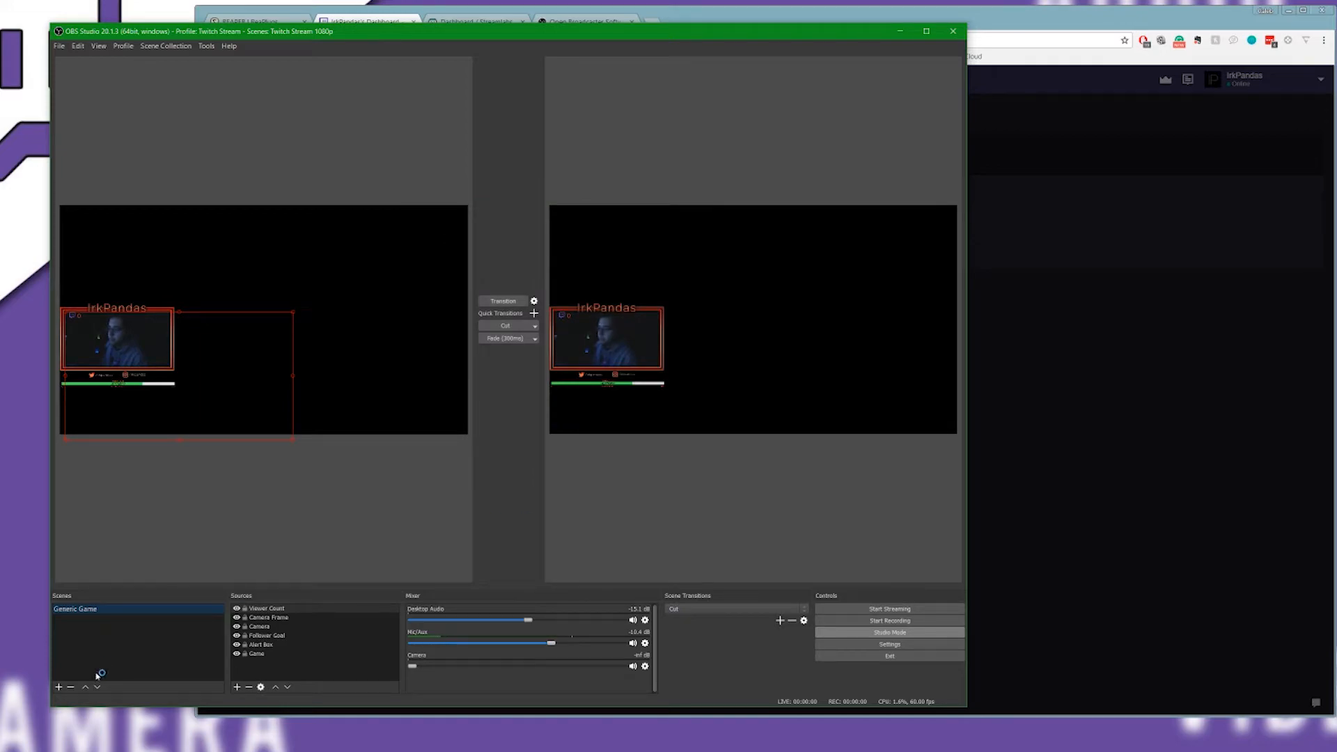
Add a new scene named Test.
left_click(59, 688)
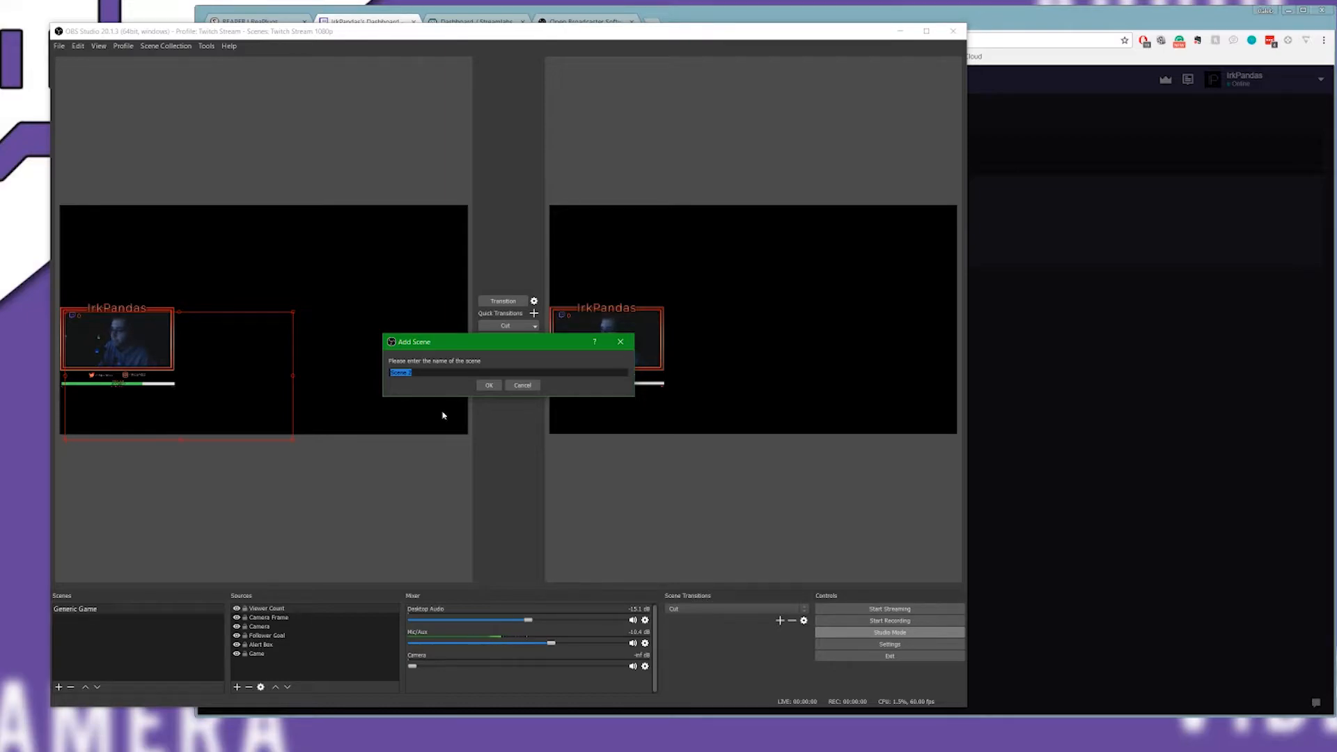
type("Tse")
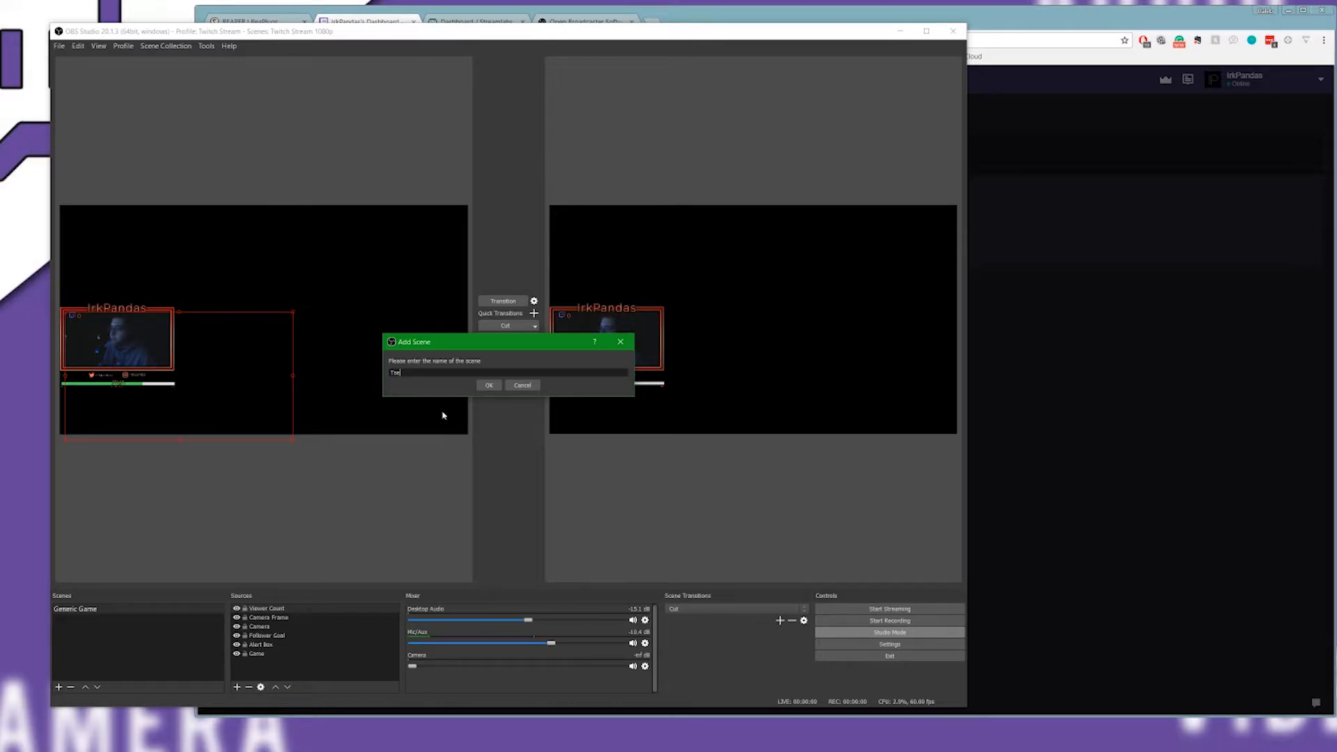
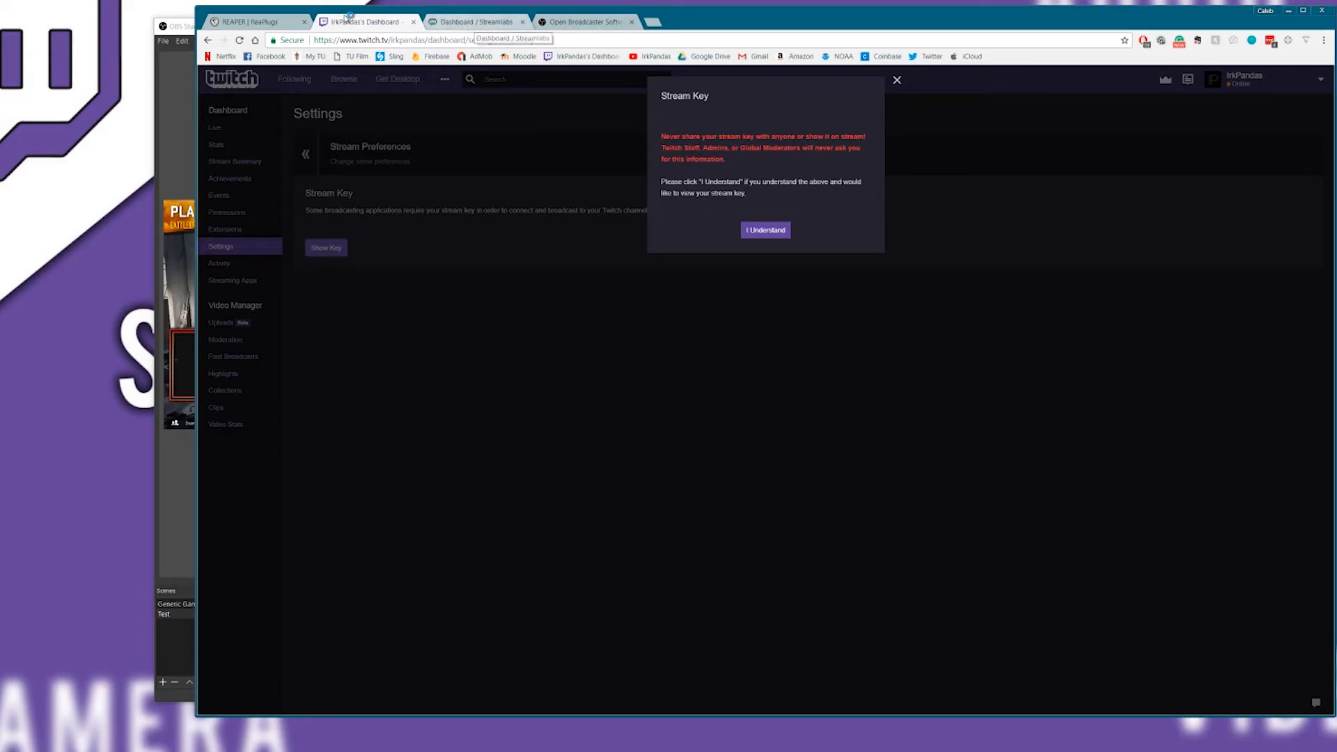
Switch to the browser, load streamlabs.com/dashboard in a new tab and show the Alert Box widget's page.
left_click(653, 22)
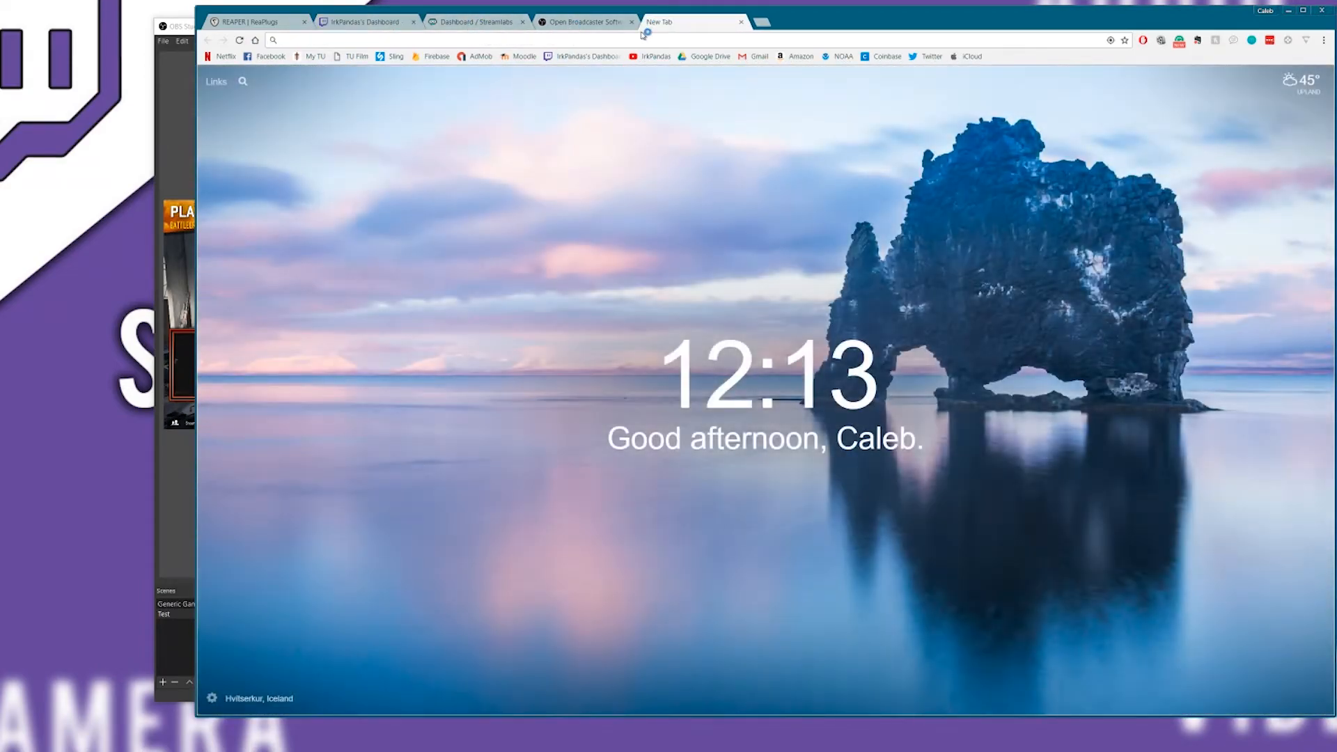
type("streamlabs.com/dashboard")
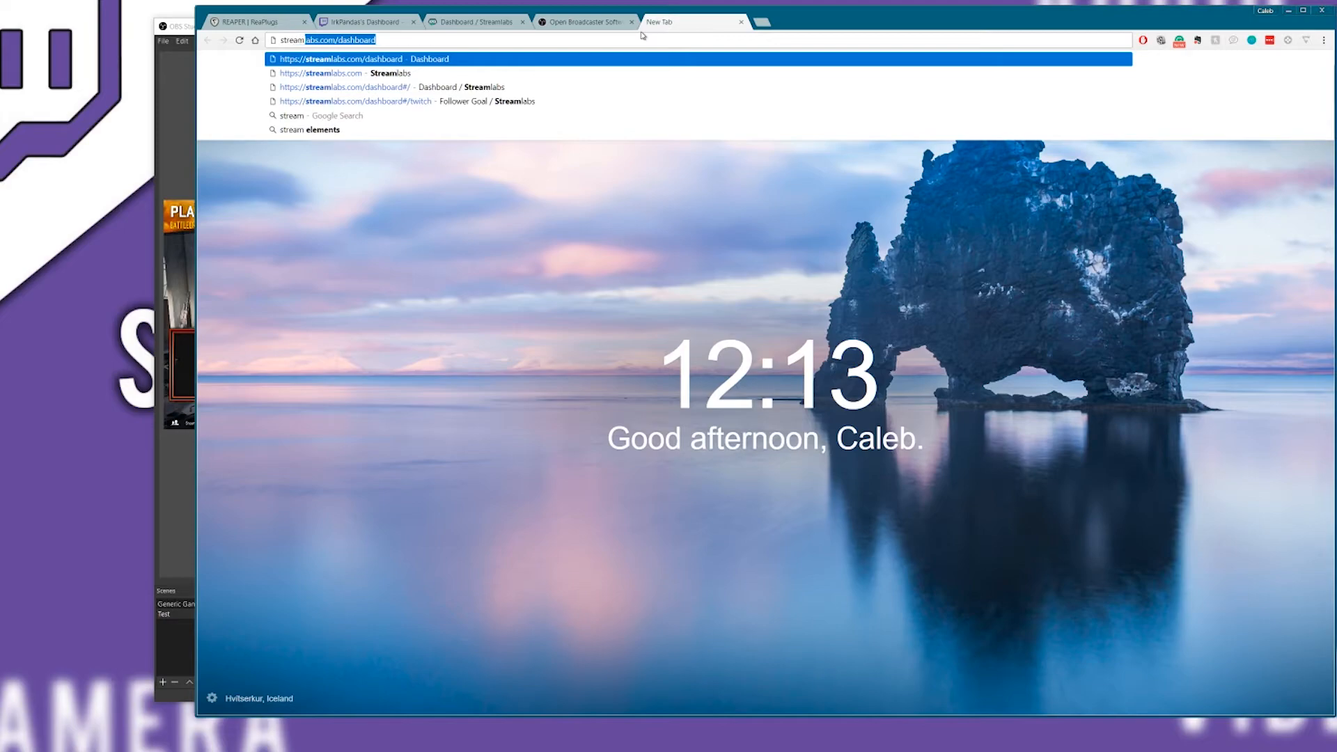
key("Return")
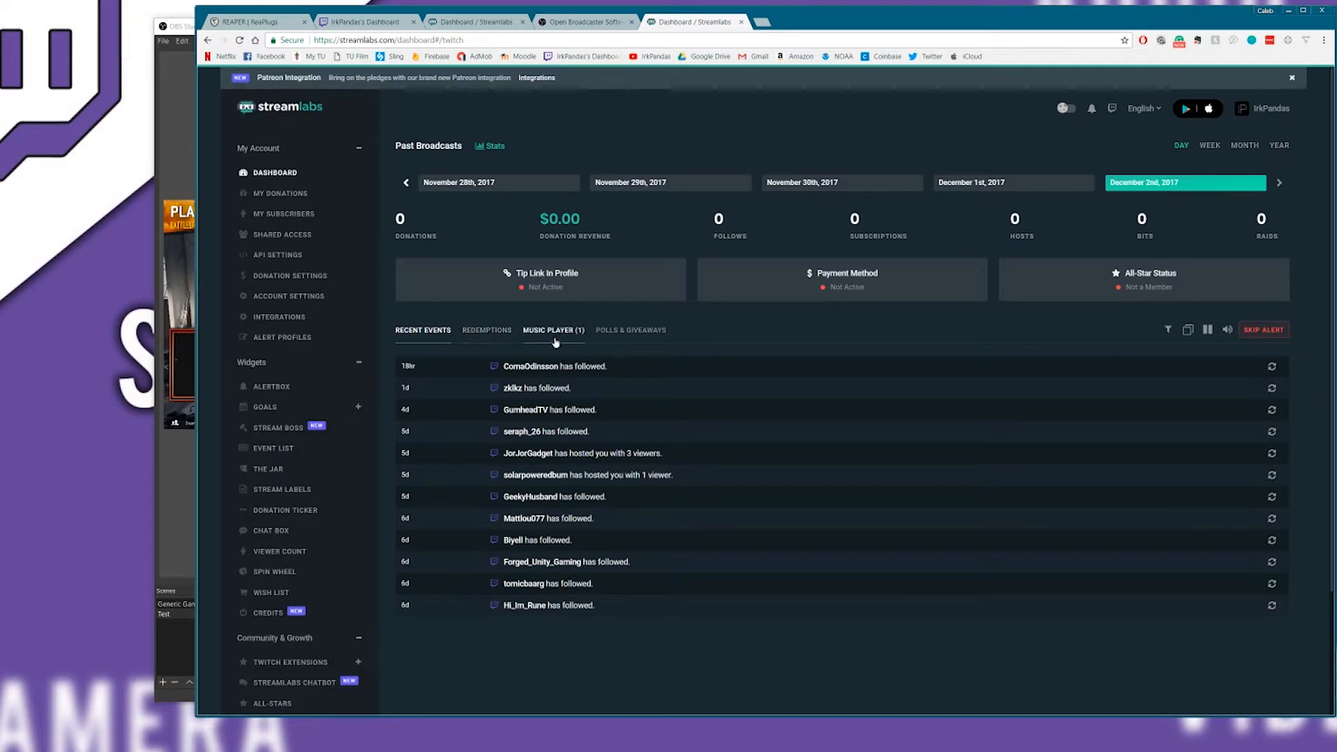
left_click(273, 388)
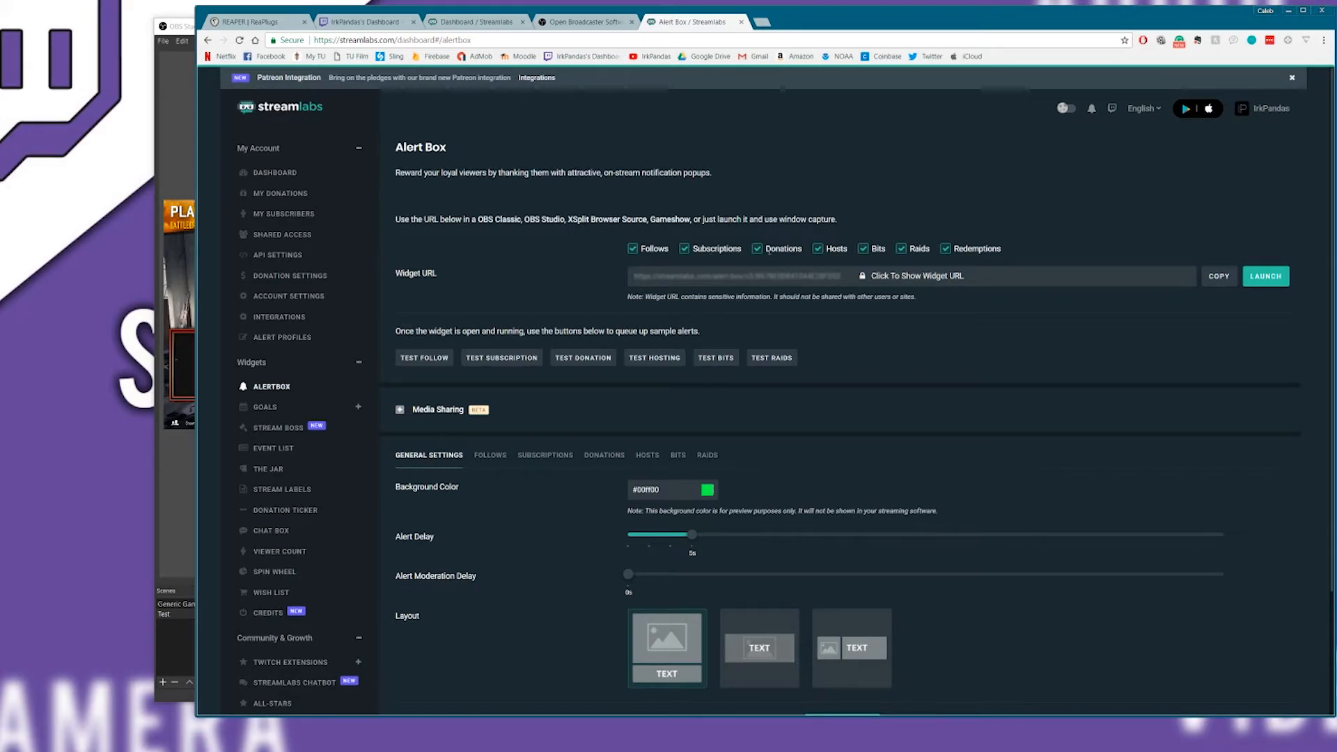
Examine the Alert Box general settings and the follow alert options for layout, animation, message template, image and sound.
scroll(869, 276, "down", 2)
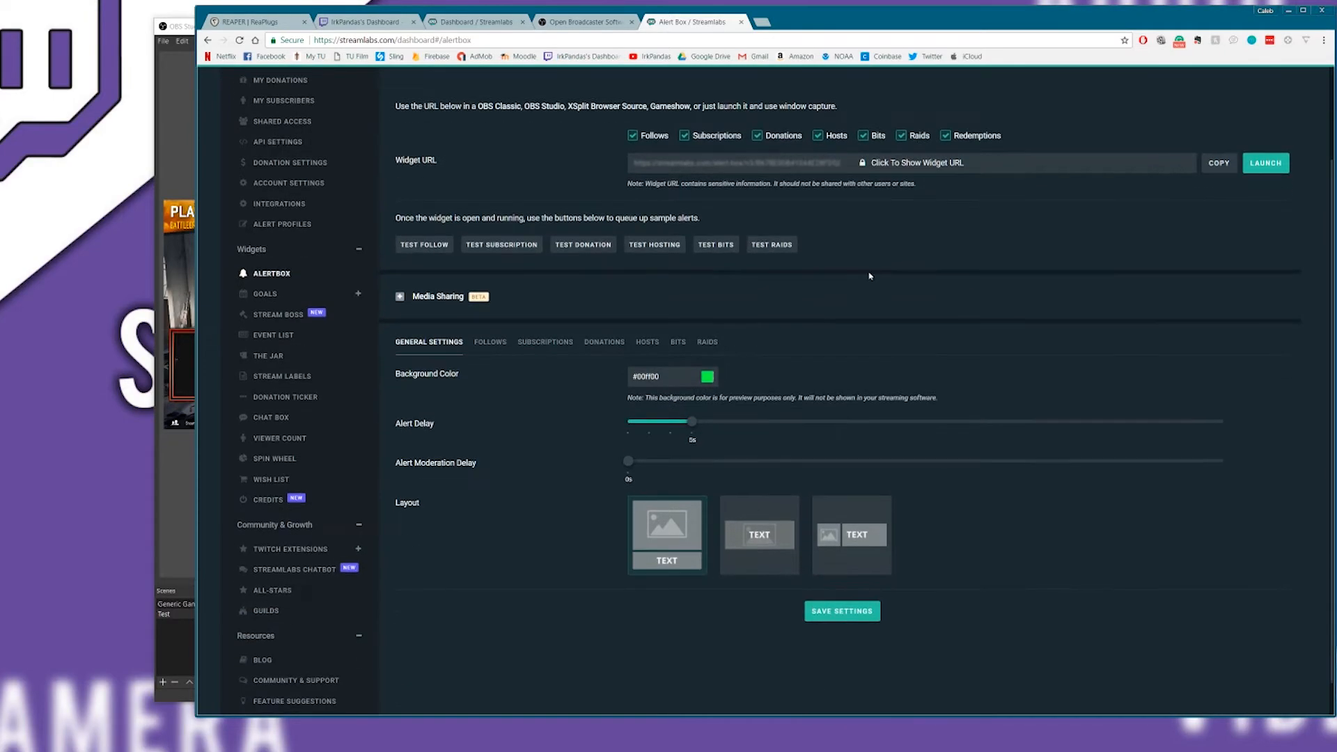
scroll(689, 293, "down", 1)
scroll(626, 265, "up", 2)
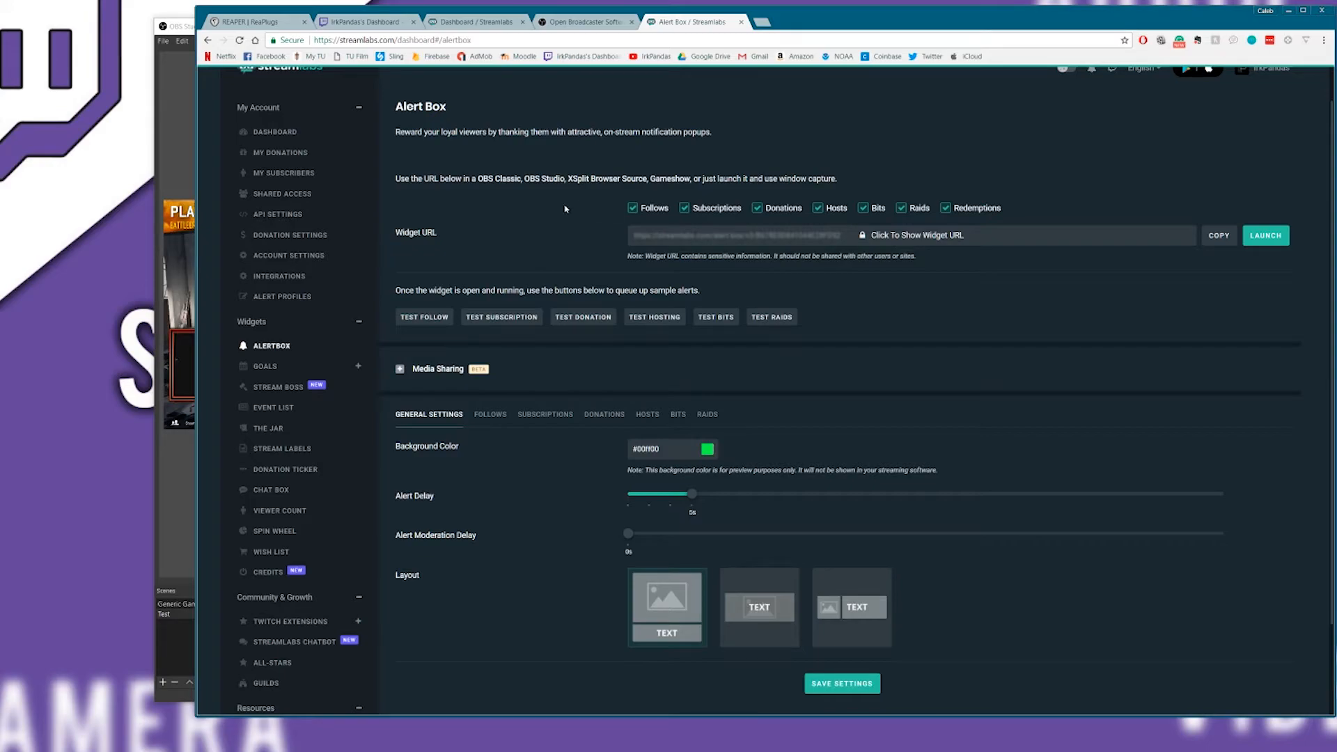
scroll(565, 209, "down", 2)
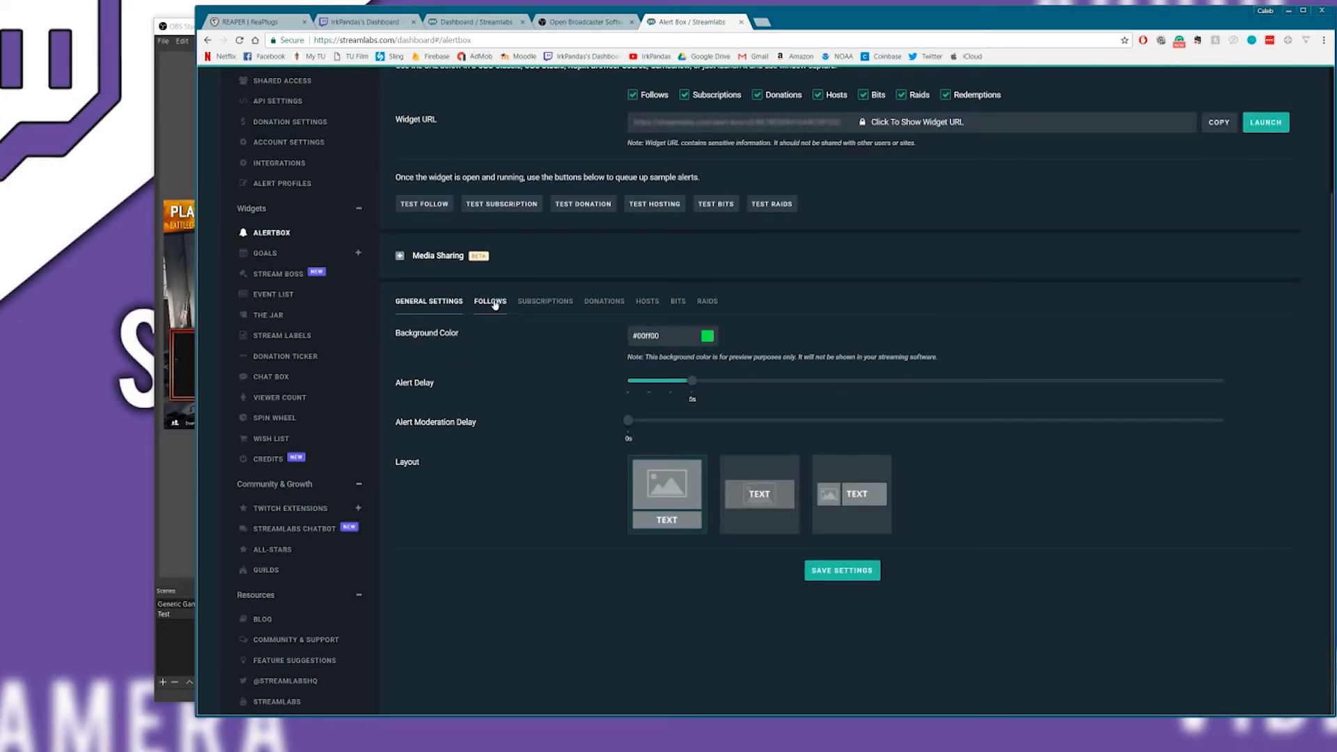
left_click(494, 304)
scroll(544, 348, "down", 1)
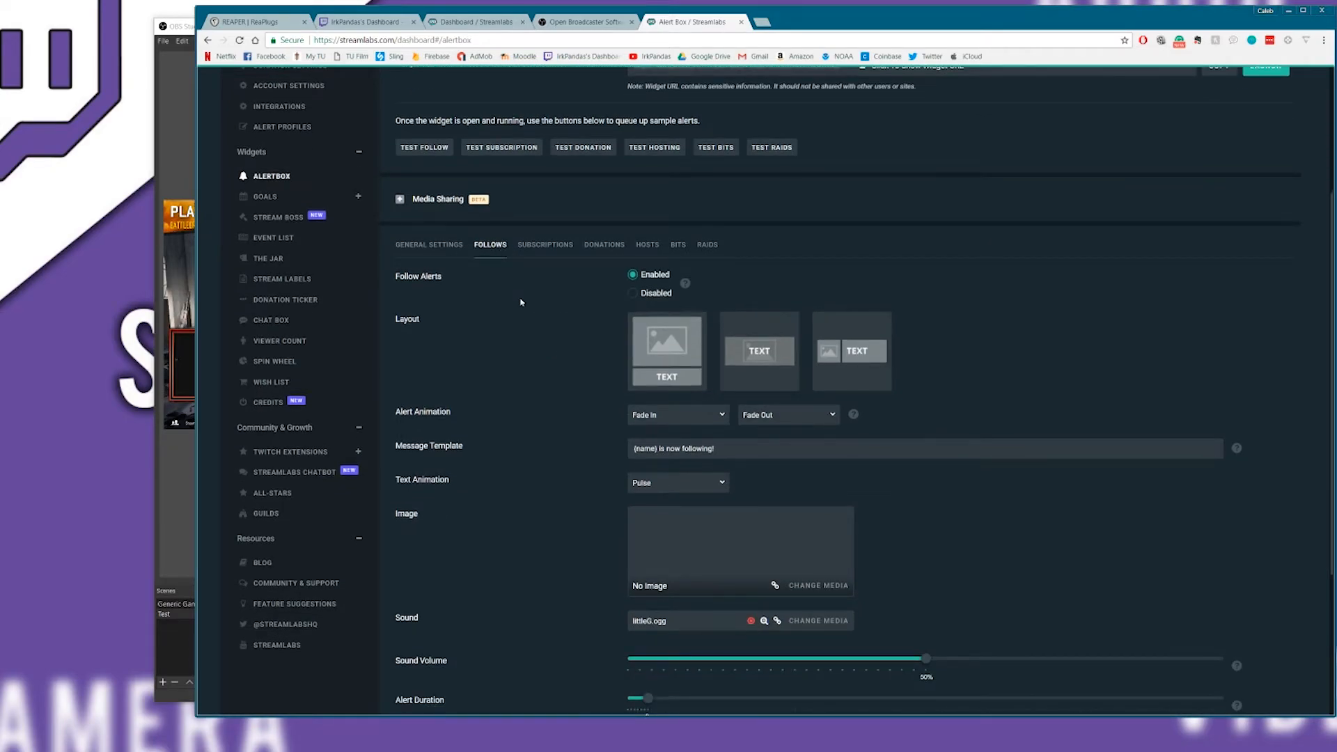
scroll(521, 301, "down", 1)
scroll(561, 304, "down", 1)
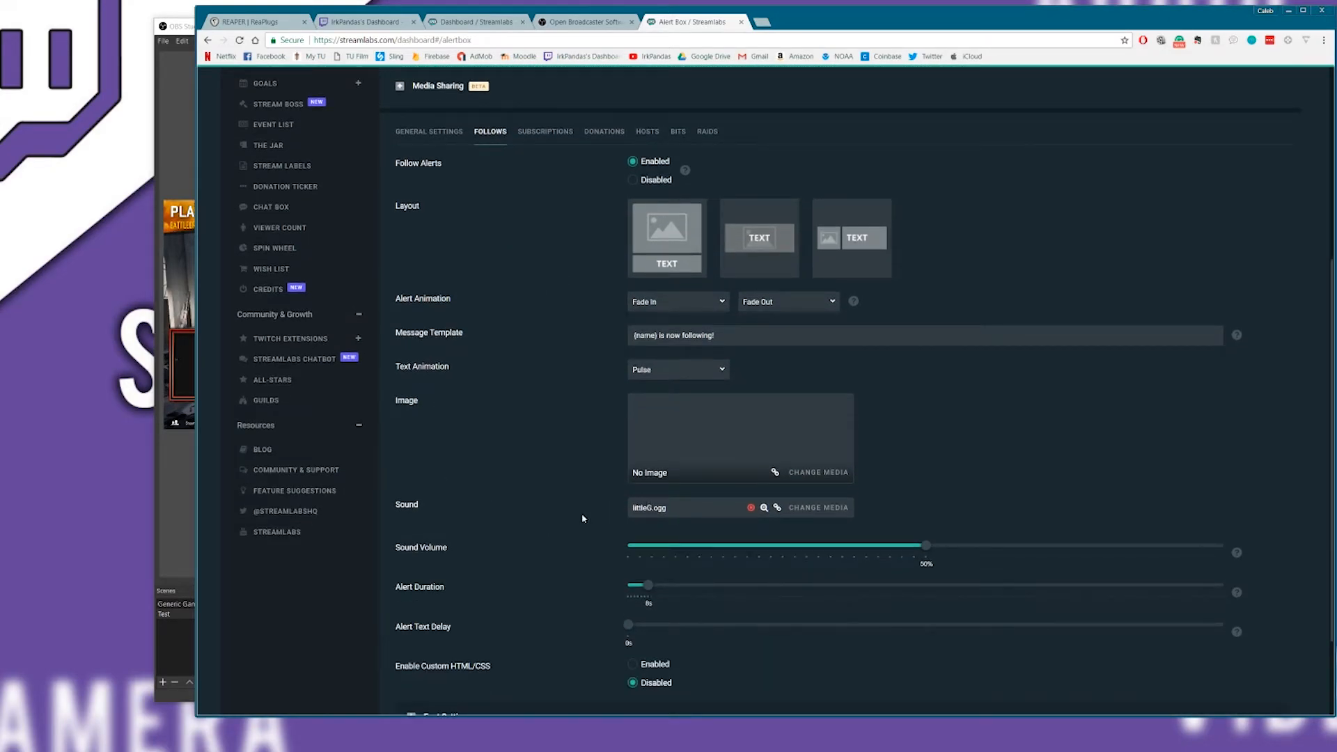
scroll(545, 509, "down", 2)
scroll(545, 509, "up", 2)
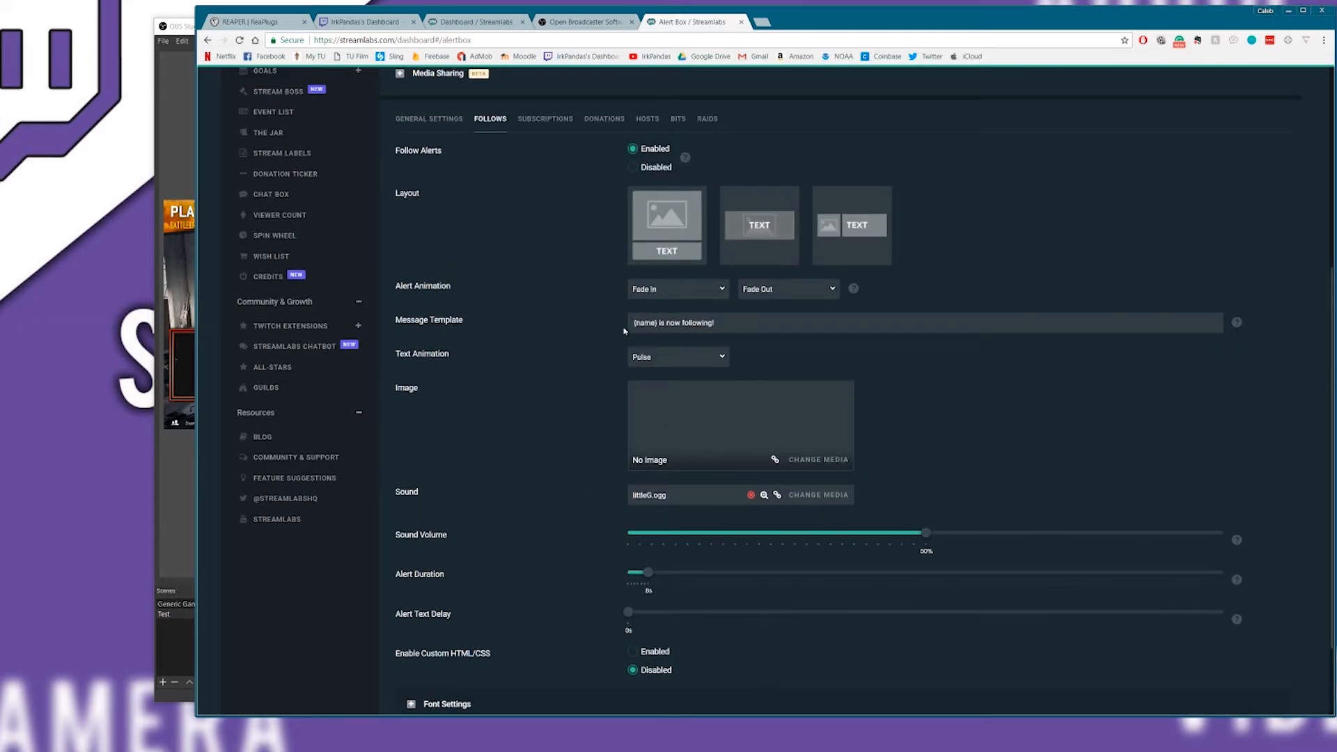
scroll(630, 369, "up", 3)
scroll(773, 278, "up", 3)
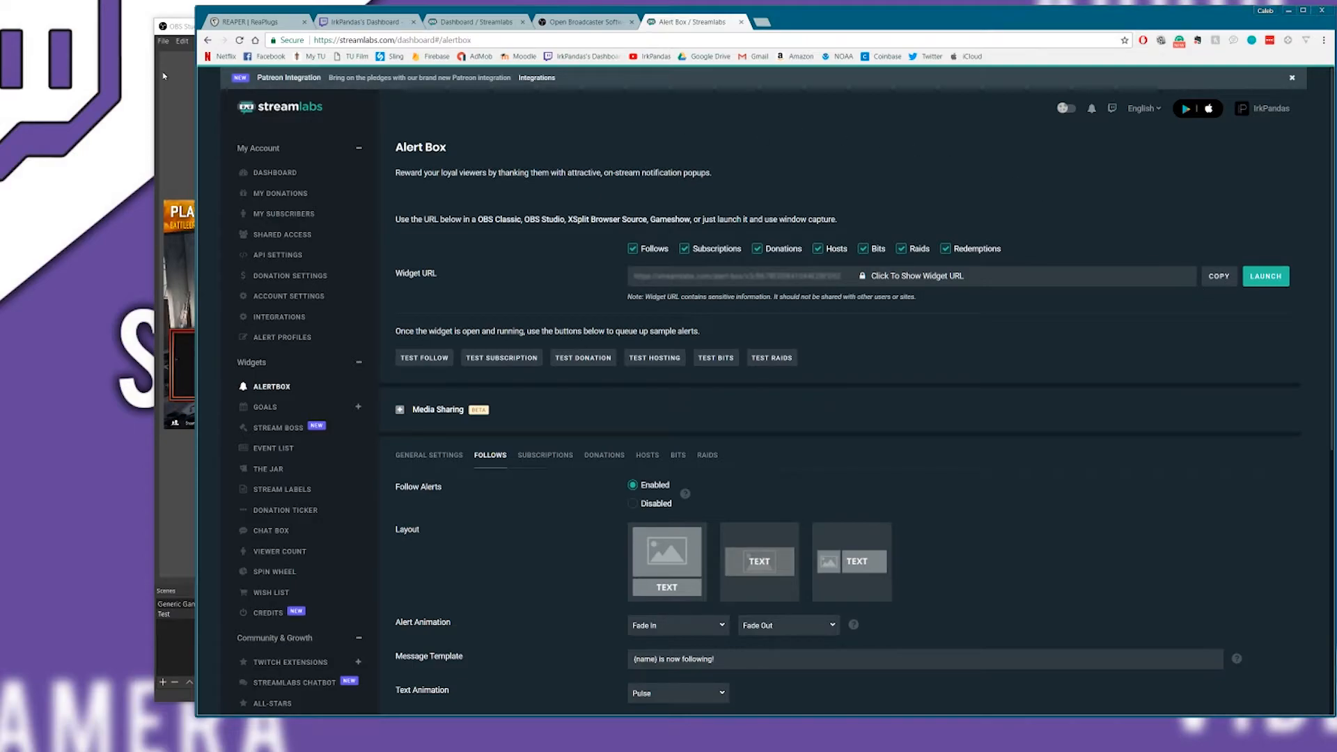
scroll(743, 490, "down", 3)
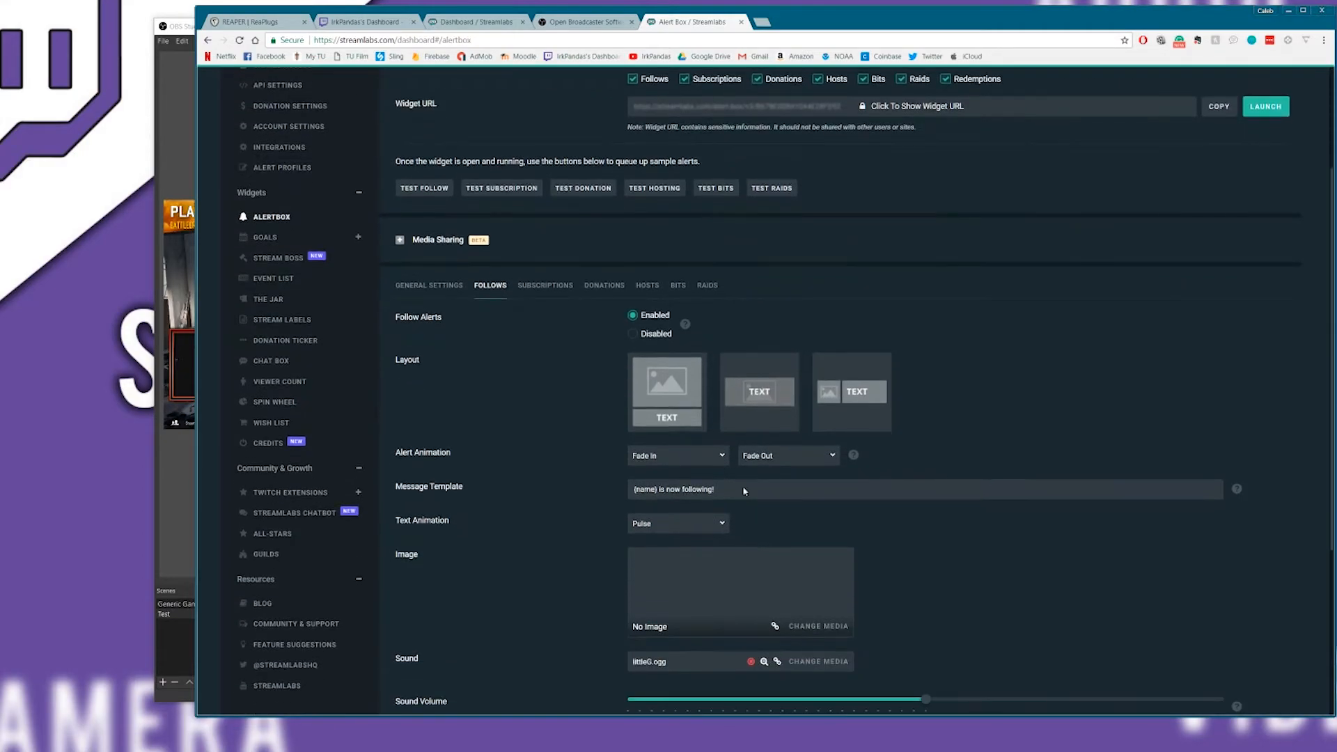
scroll(748, 473, "up", 3)
Switch to OBS Studio and add a new BrowserSource named Alert Box1 to the Test scene.
left_click(179, 111)
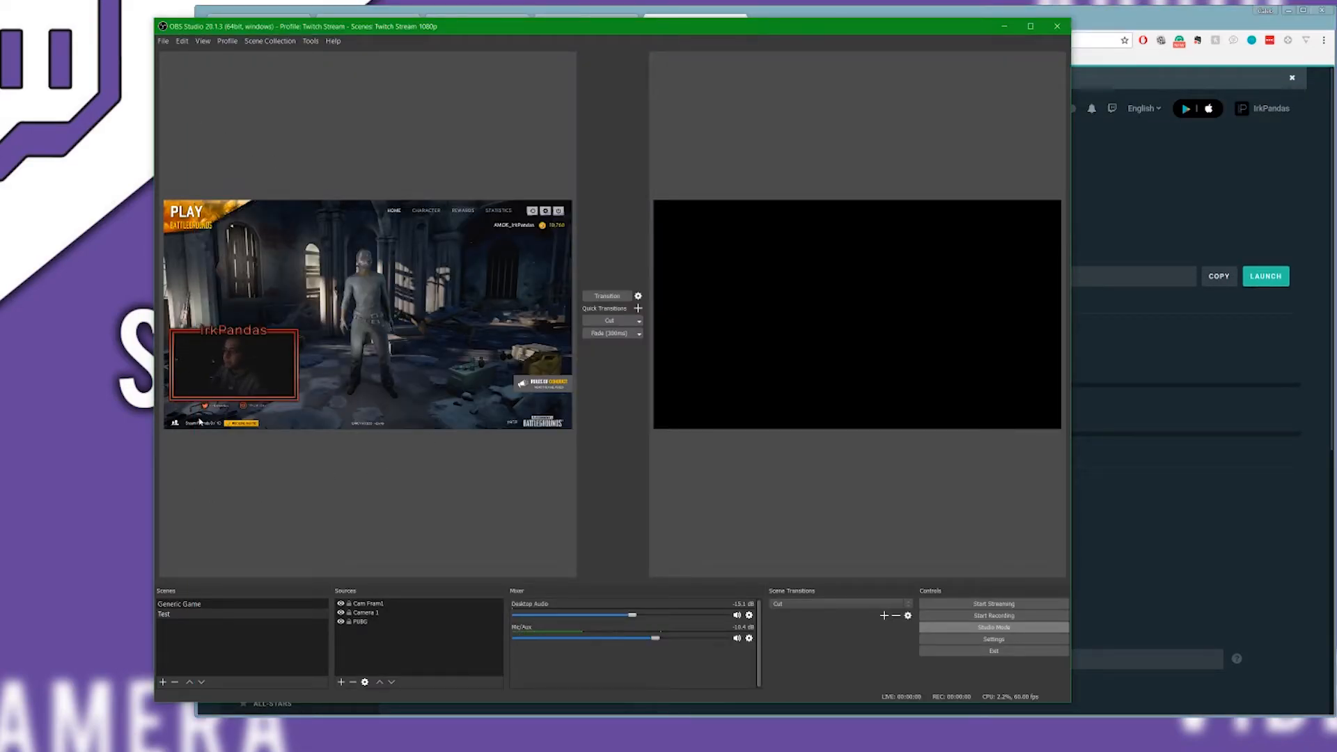
left_click(341, 683)
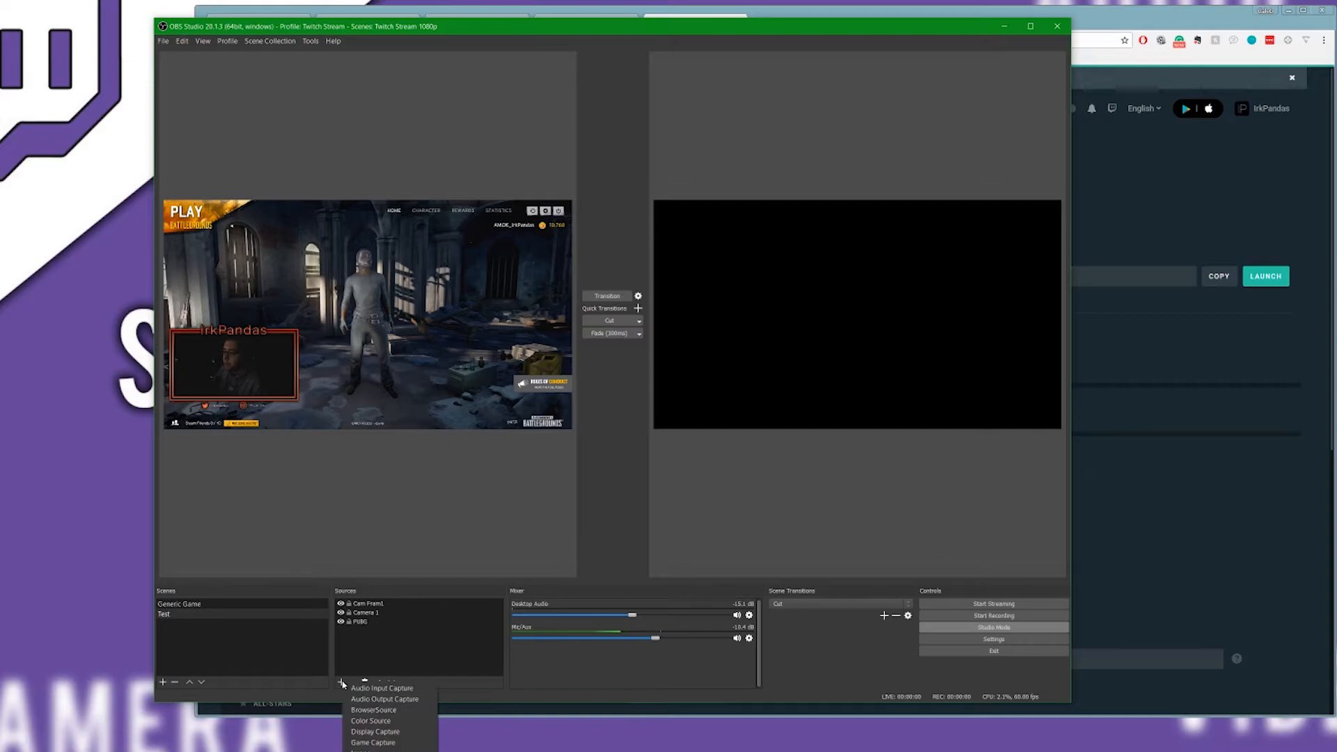
left_click(373, 710)
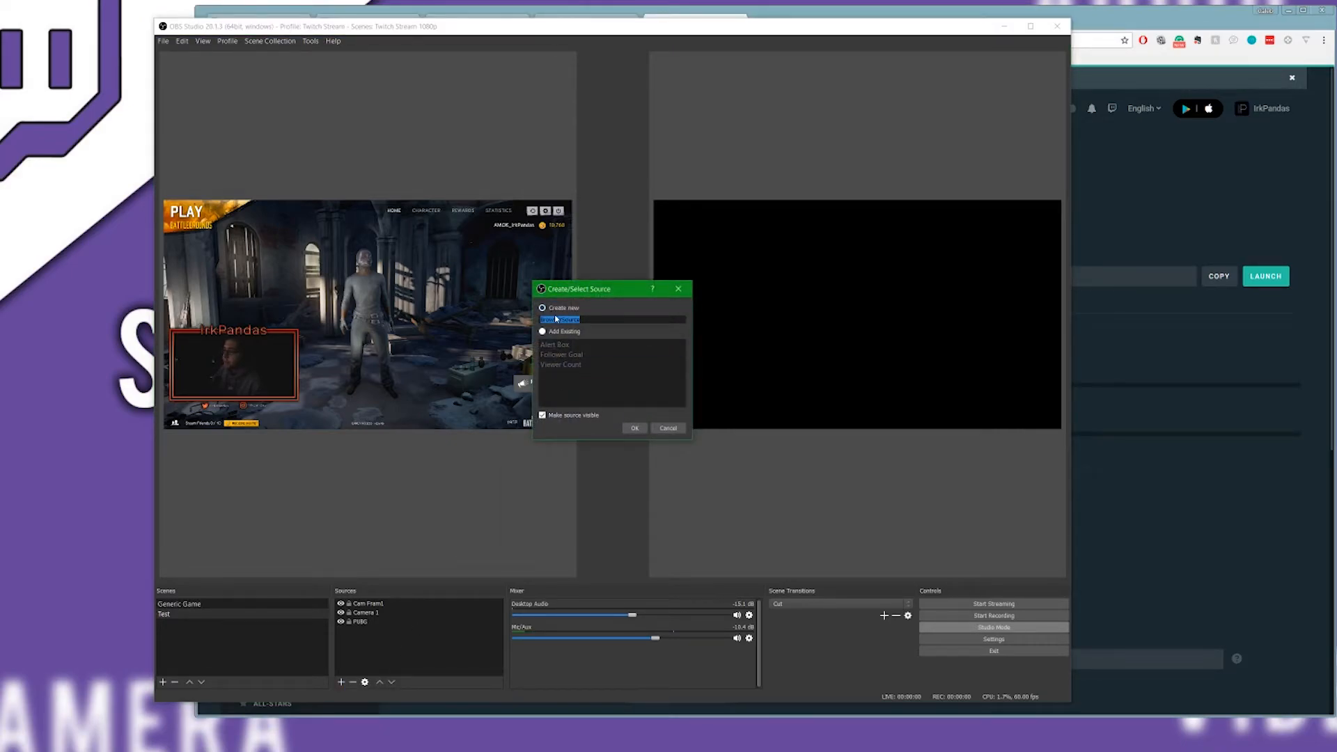
type("Al")
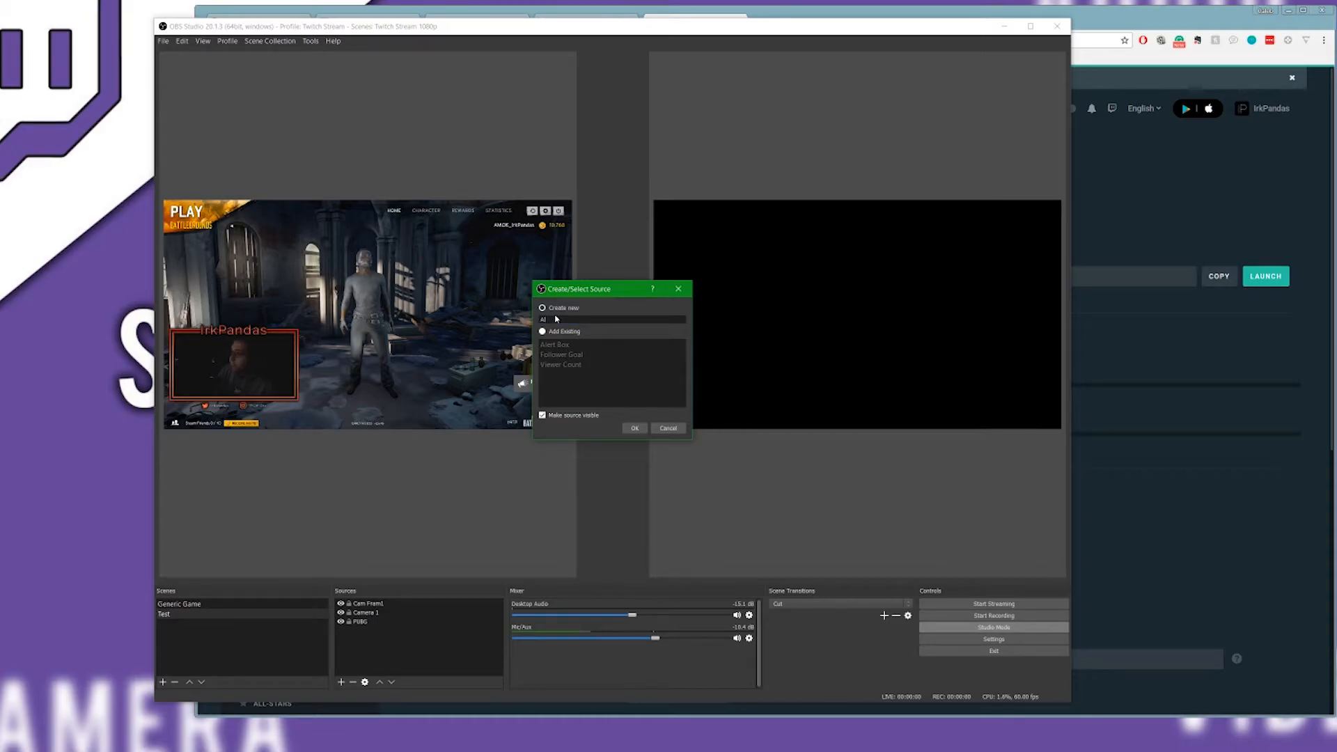
type("ert Text")
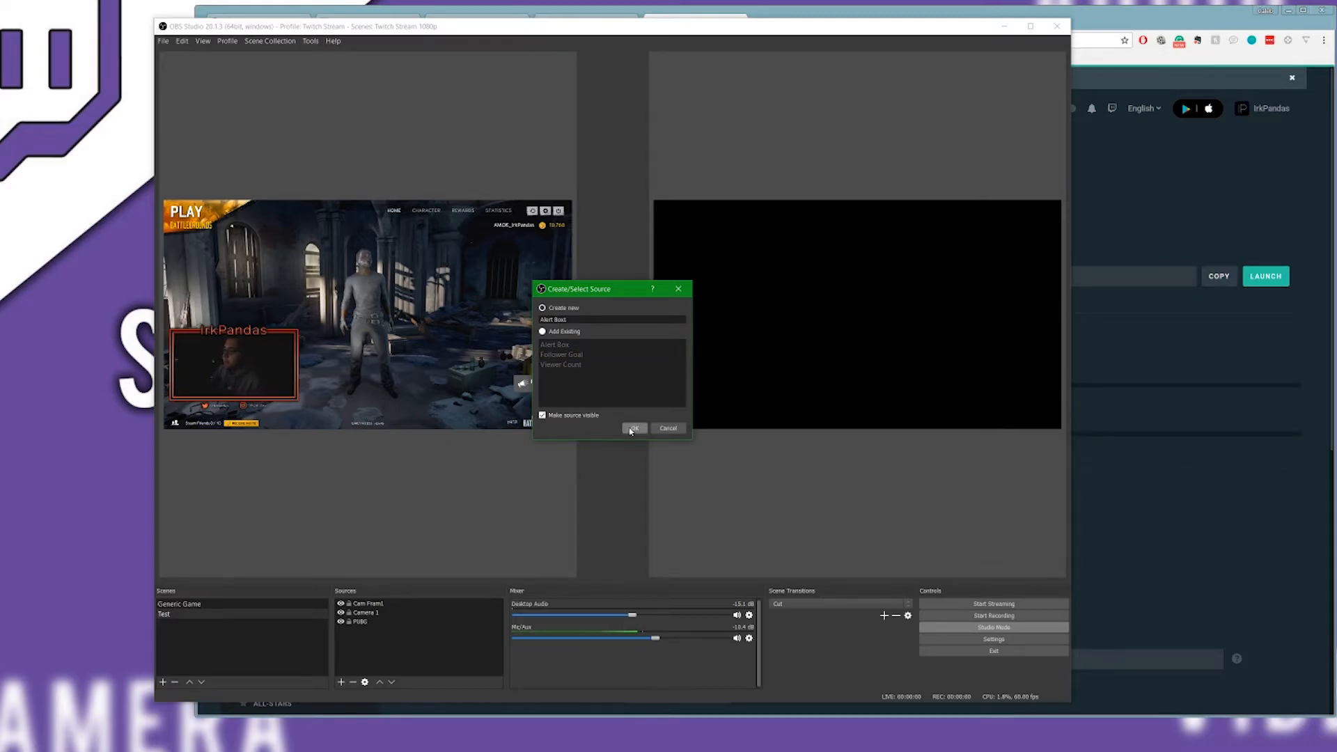
left_click(633, 429)
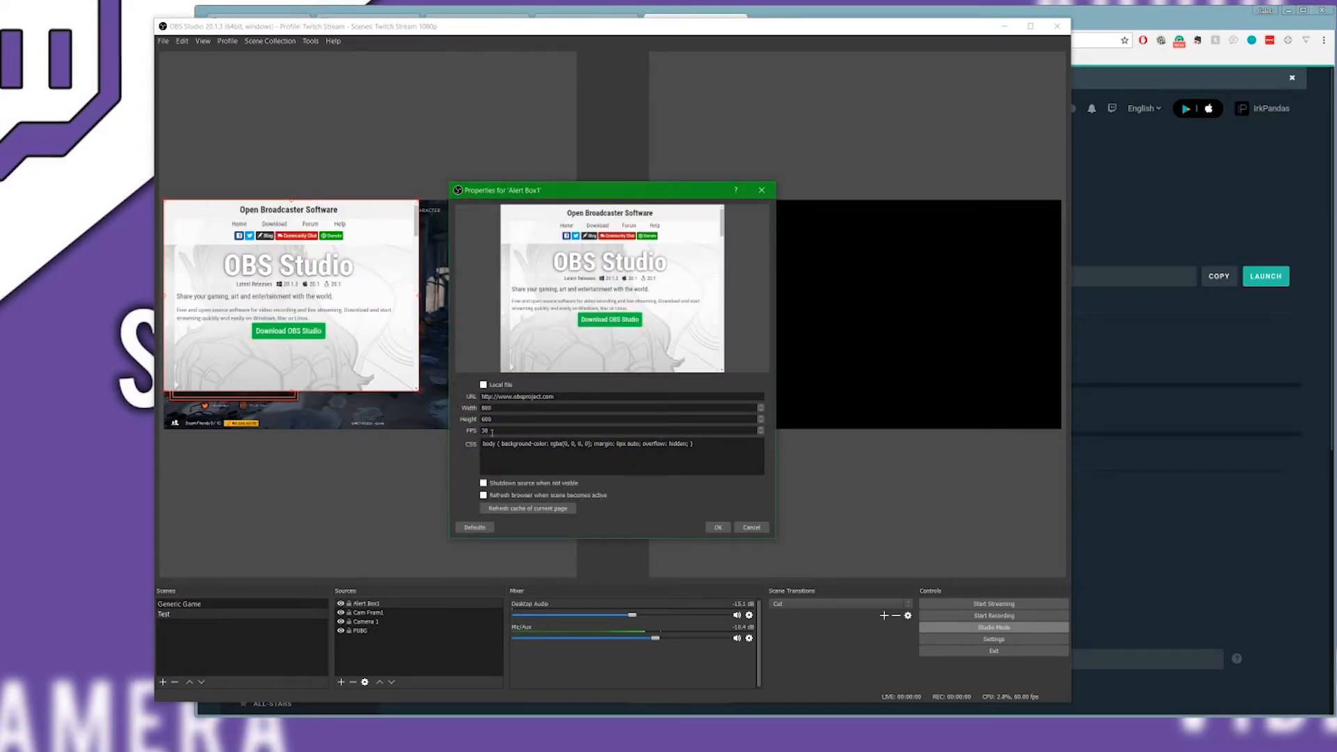
Copy the alert widget URL from Streamlabs and paste it as the URL of the new browser source.
left_click_drag(554, 396, 480, 396)
left_click(1219, 276)
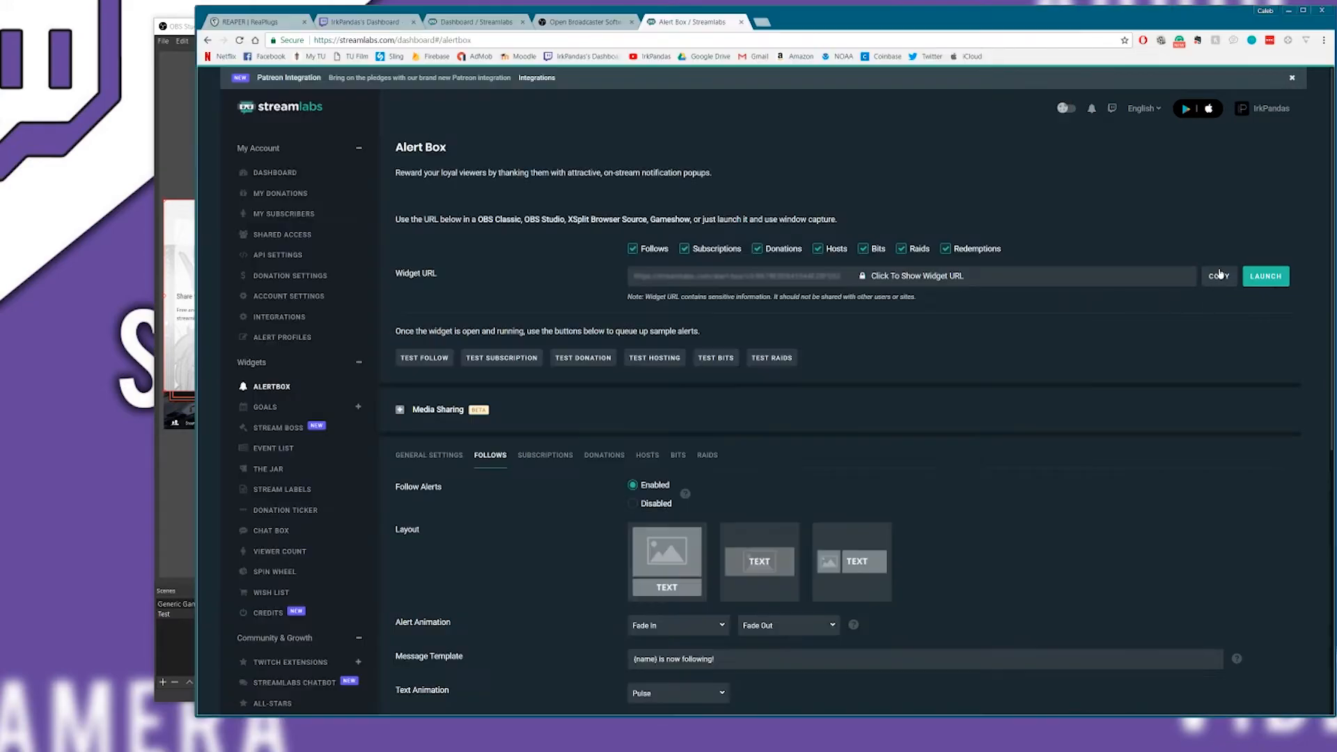
left_click(155, 128)
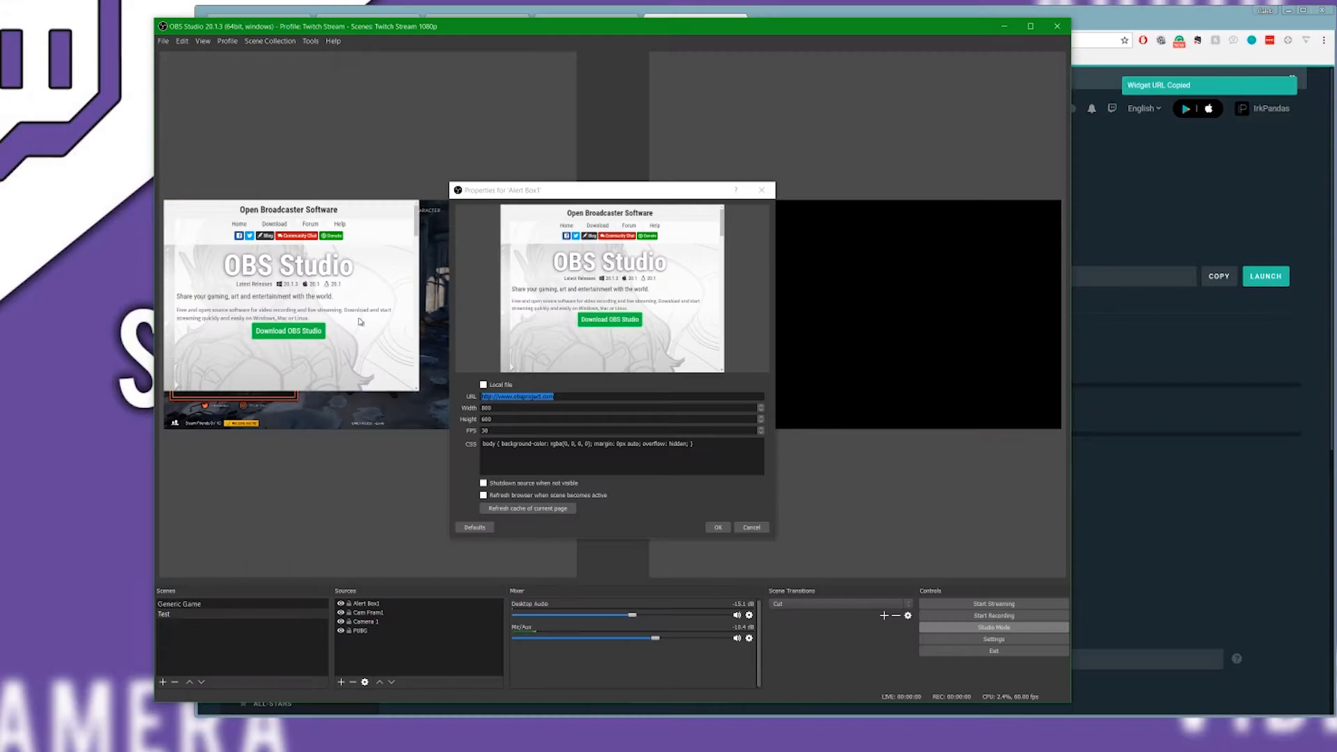
right_click(564, 398)
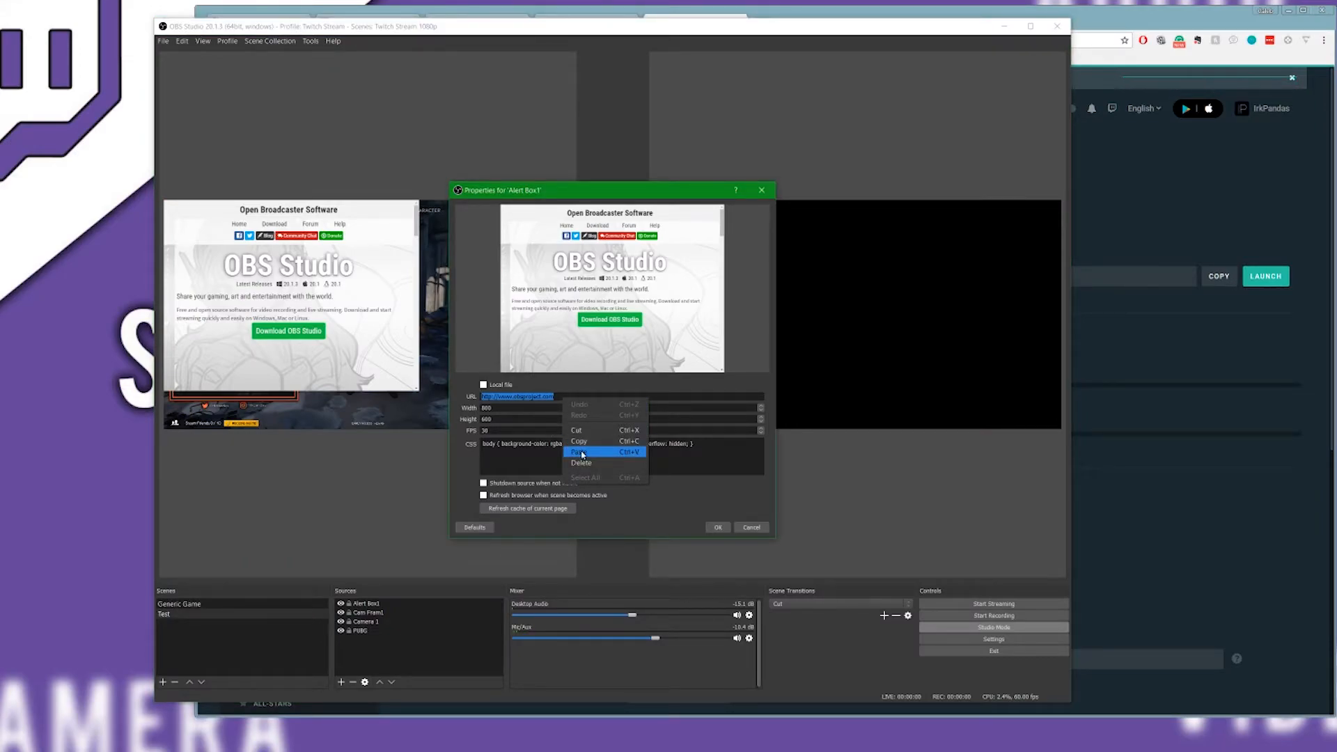
left_click(579, 452)
Set the browser source's width to 1280 and height to 720, and confirm its properties.
left_click_drag(505, 409, 414, 405)
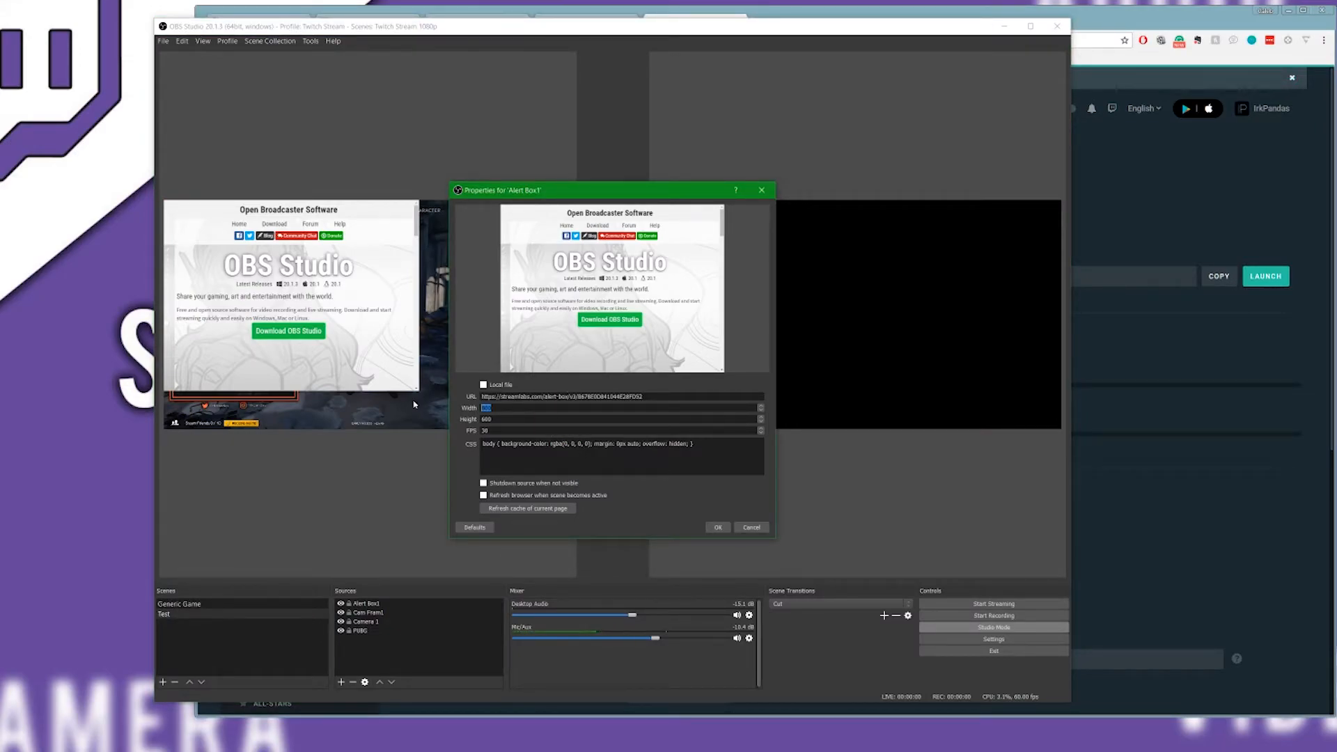
type("1200")
key("BackSpace")
key("BackSpace")
type("80")
left_click_drag(508, 419, 458, 422)
type("720")
left_click(718, 527)
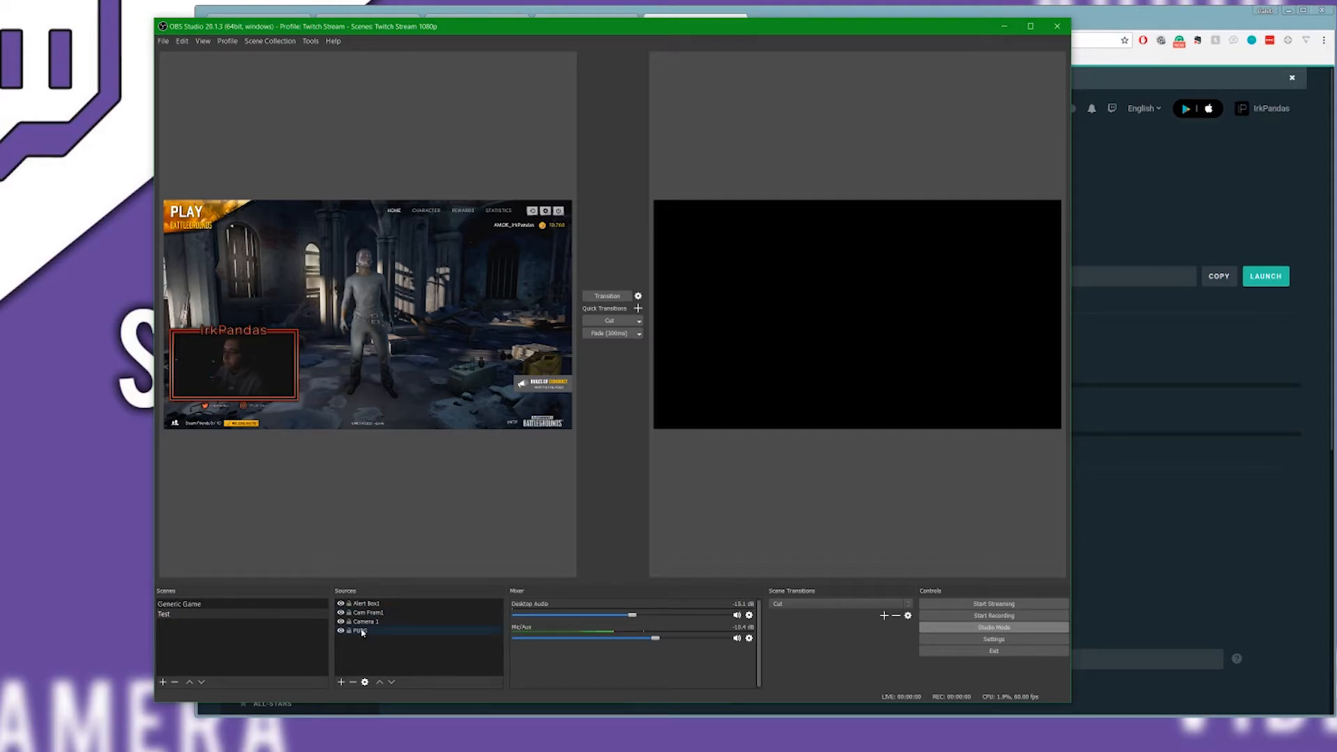
Shrink the Alert Box1 source to about two thirds of the canvas width and place it centrally along the canvas's upper edge.
left_click(364, 605)
left_click(418, 546)
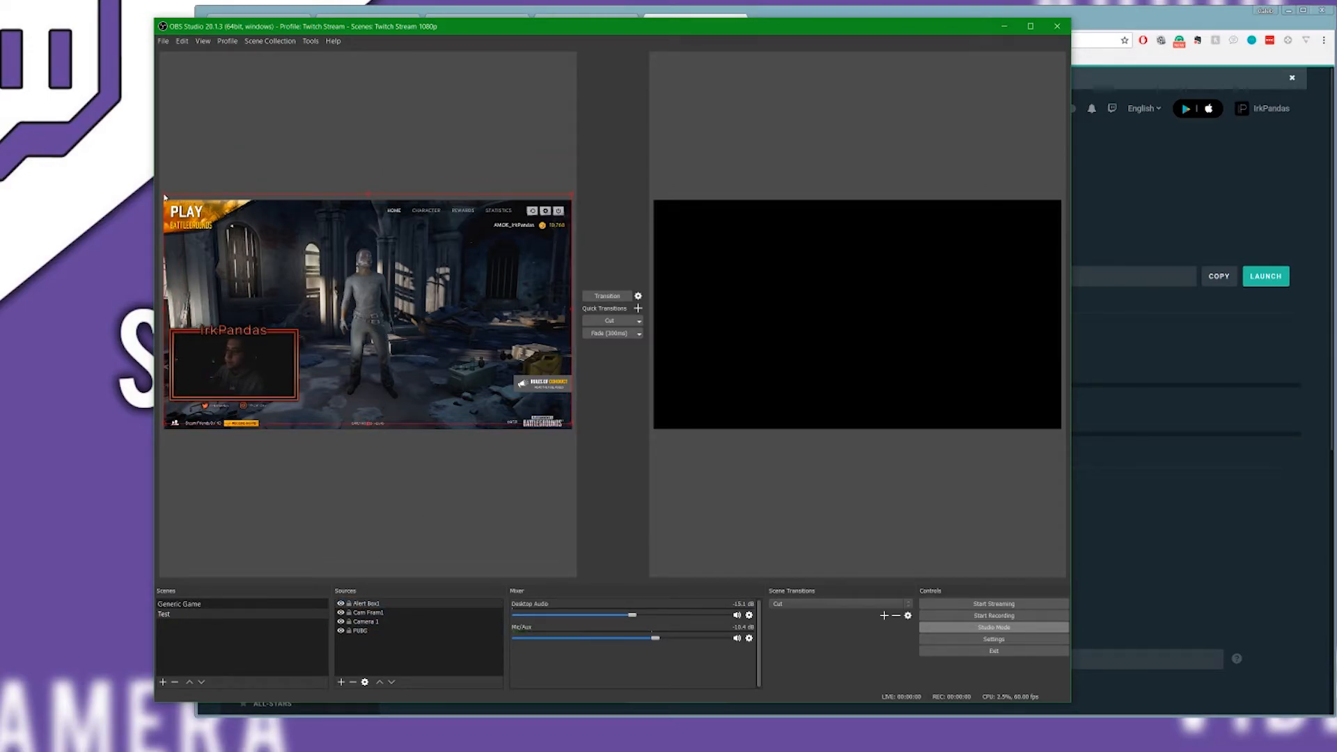
left_click_drag(164, 195, 299, 274)
left_click_drag(408, 330, 350, 267)
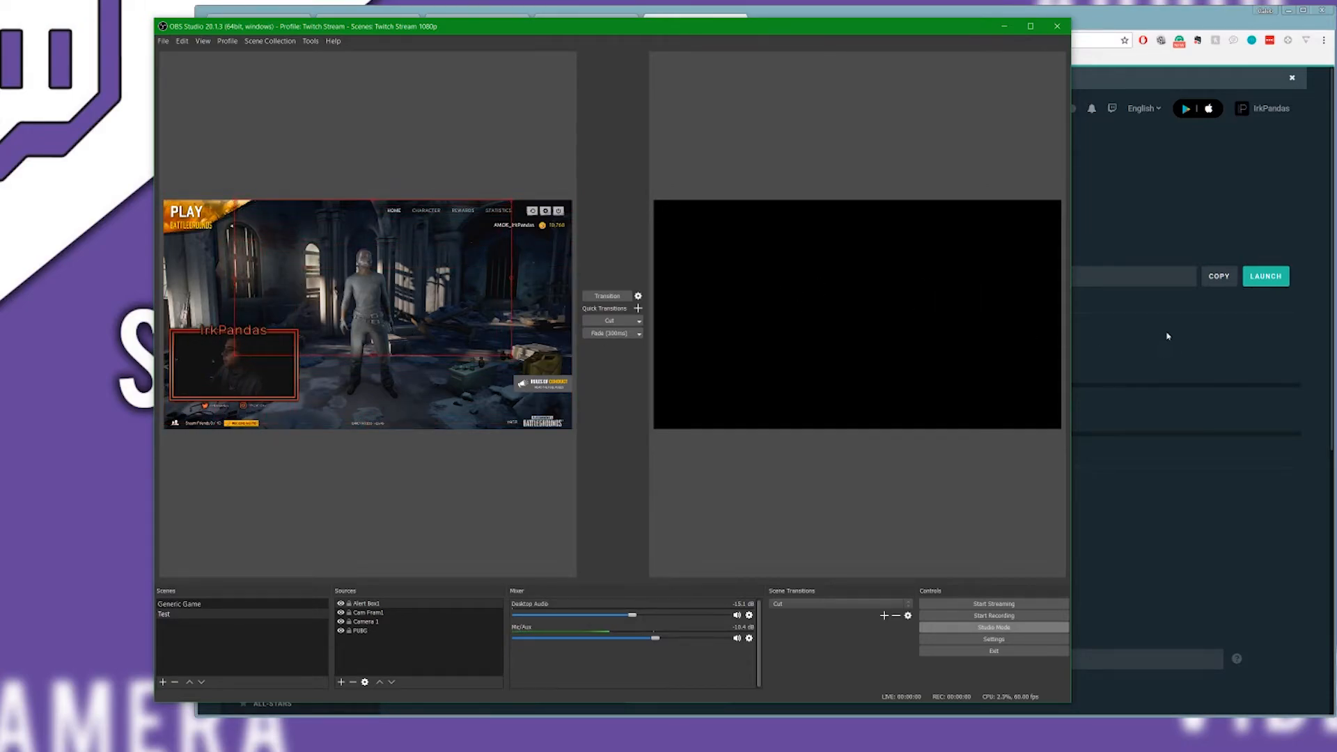
Place the Streamlabs browser window beside the OBS Studio preview and send a test follow alert.
left_click(1168, 336)
scroll(766, 352, "down", 6)
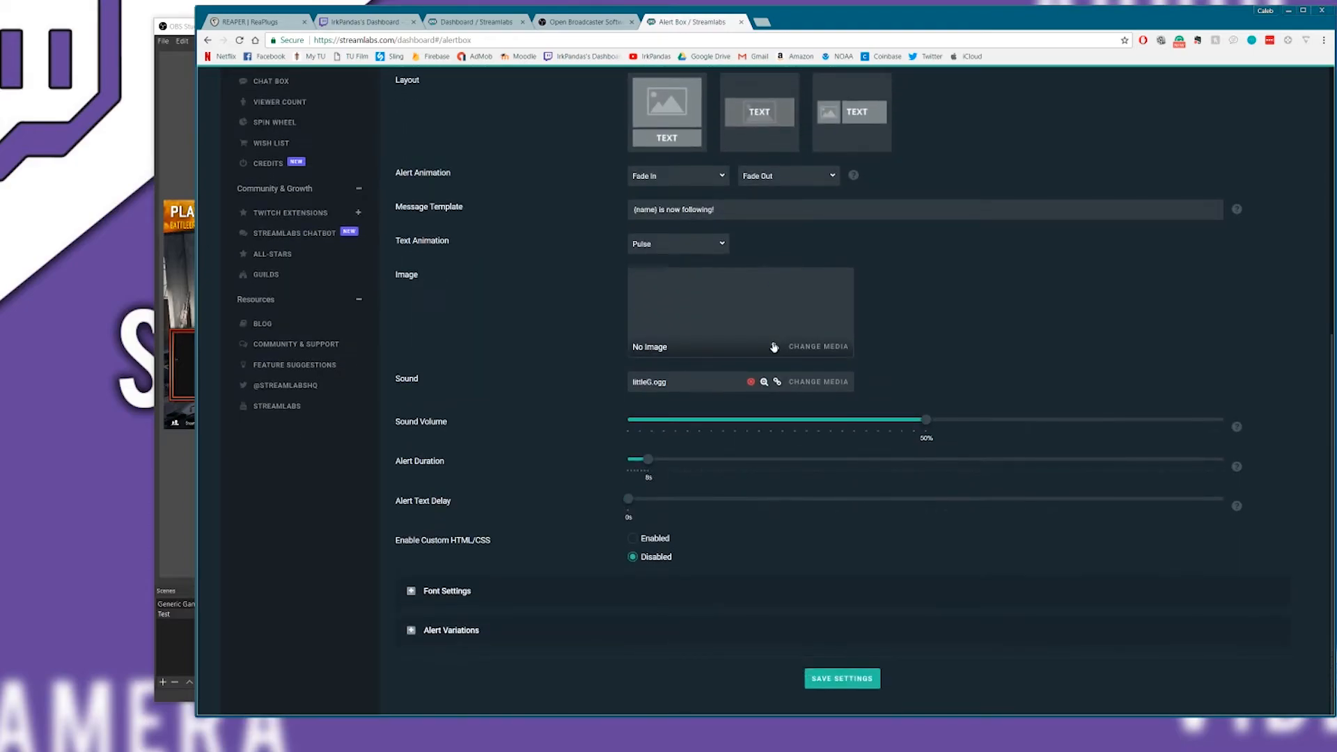
scroll(478, 599, "up", 6)
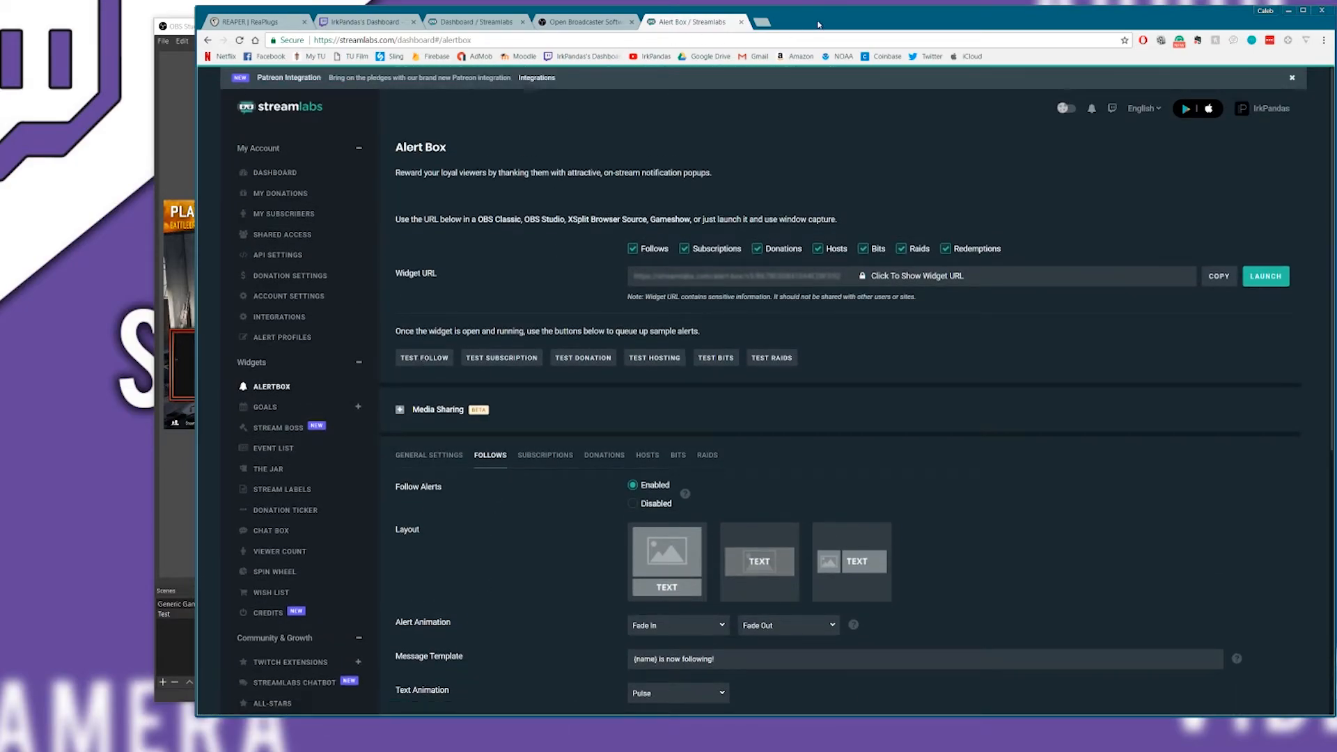
left_click_drag(818, 25, 1187, 8)
left_click(792, 346)
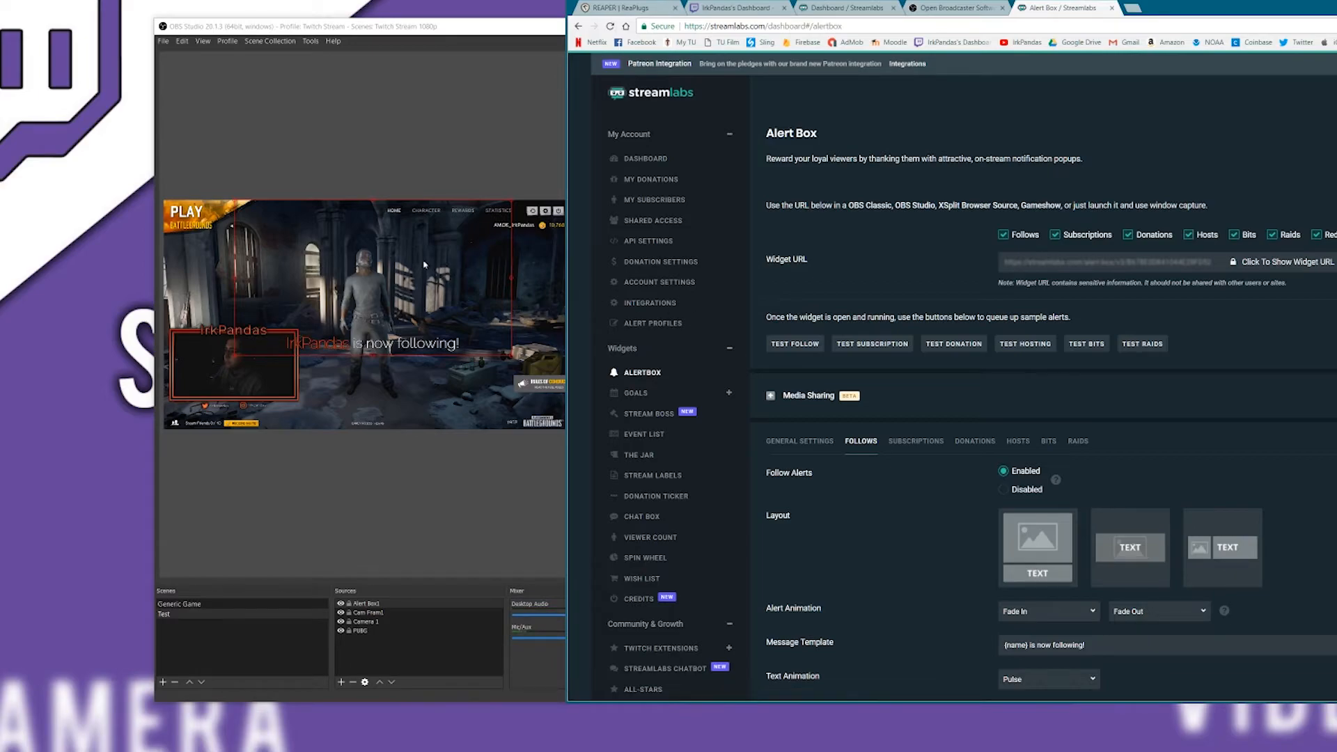
Move the Alert Box1 source partly above the canvas so its message sits near the upper edge, and send a test donation alert from Streamlabs.
left_click_drag(426, 265, 433, 158)
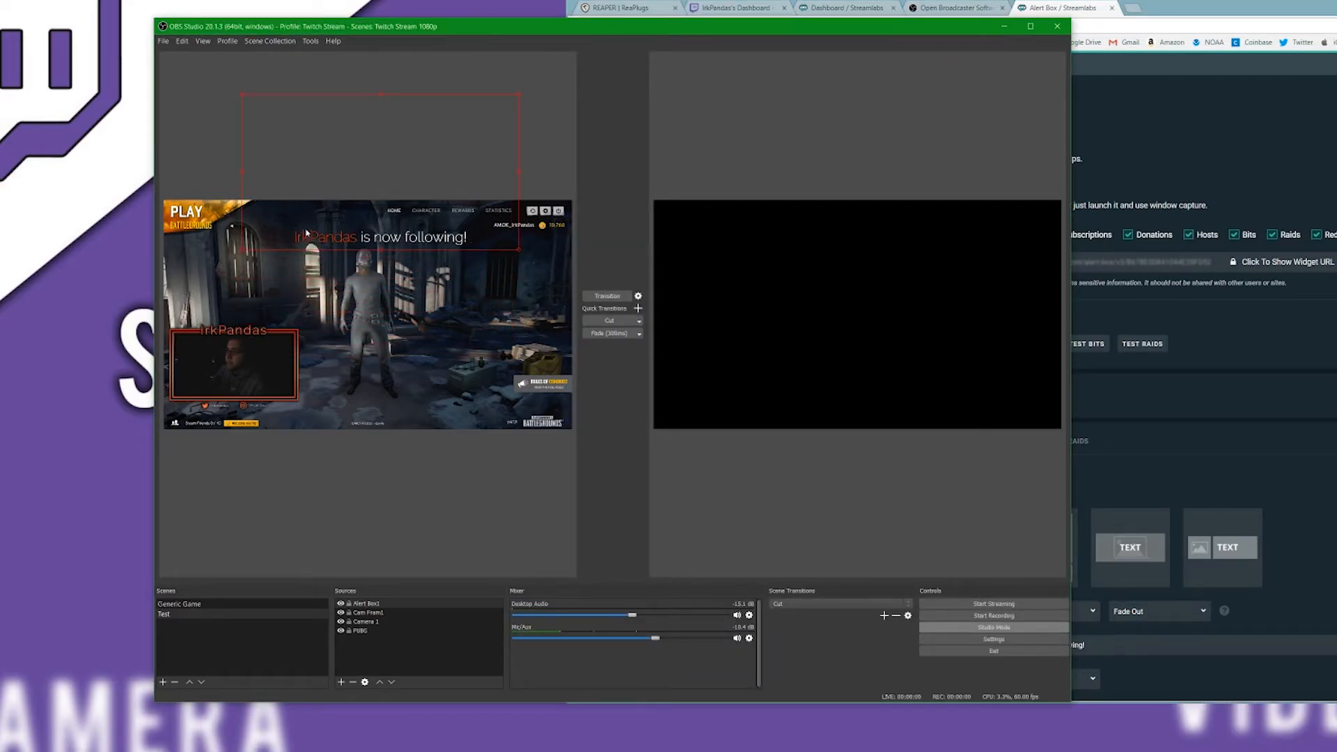
left_click(1201, 181)
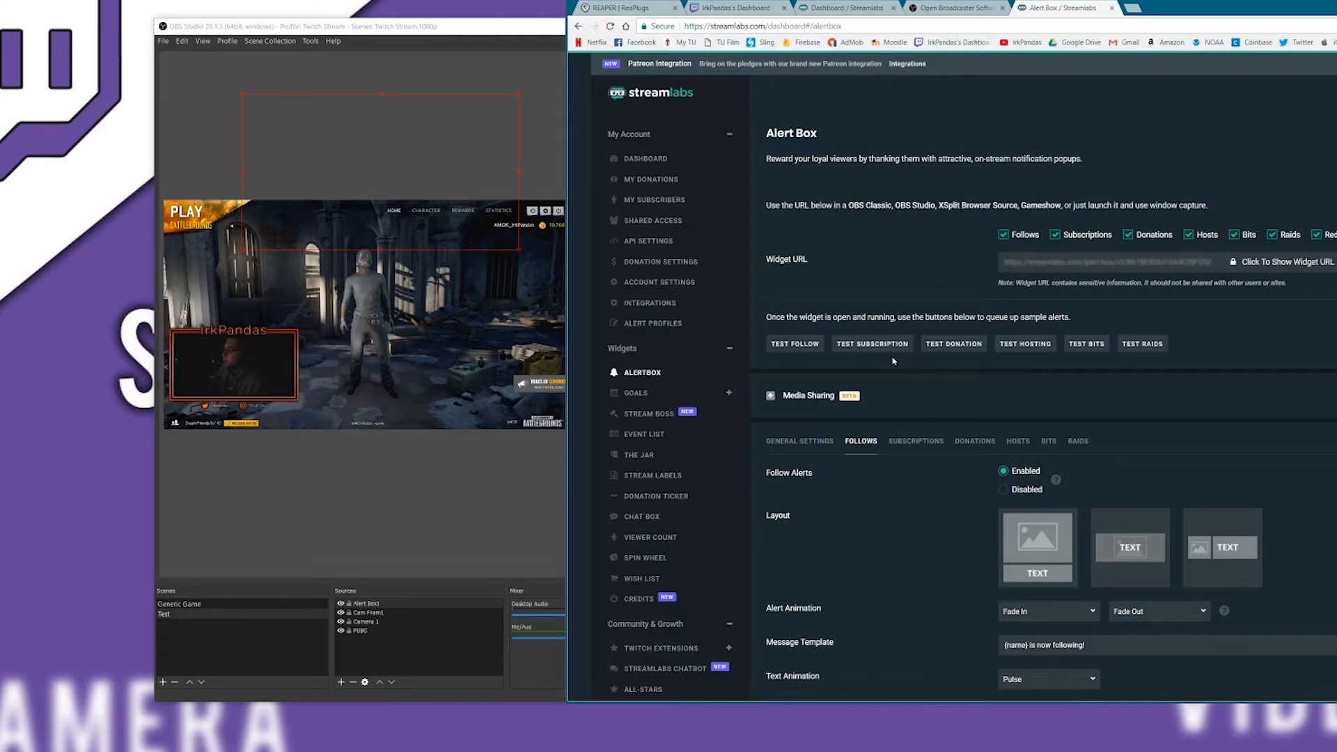
left_click(965, 345)
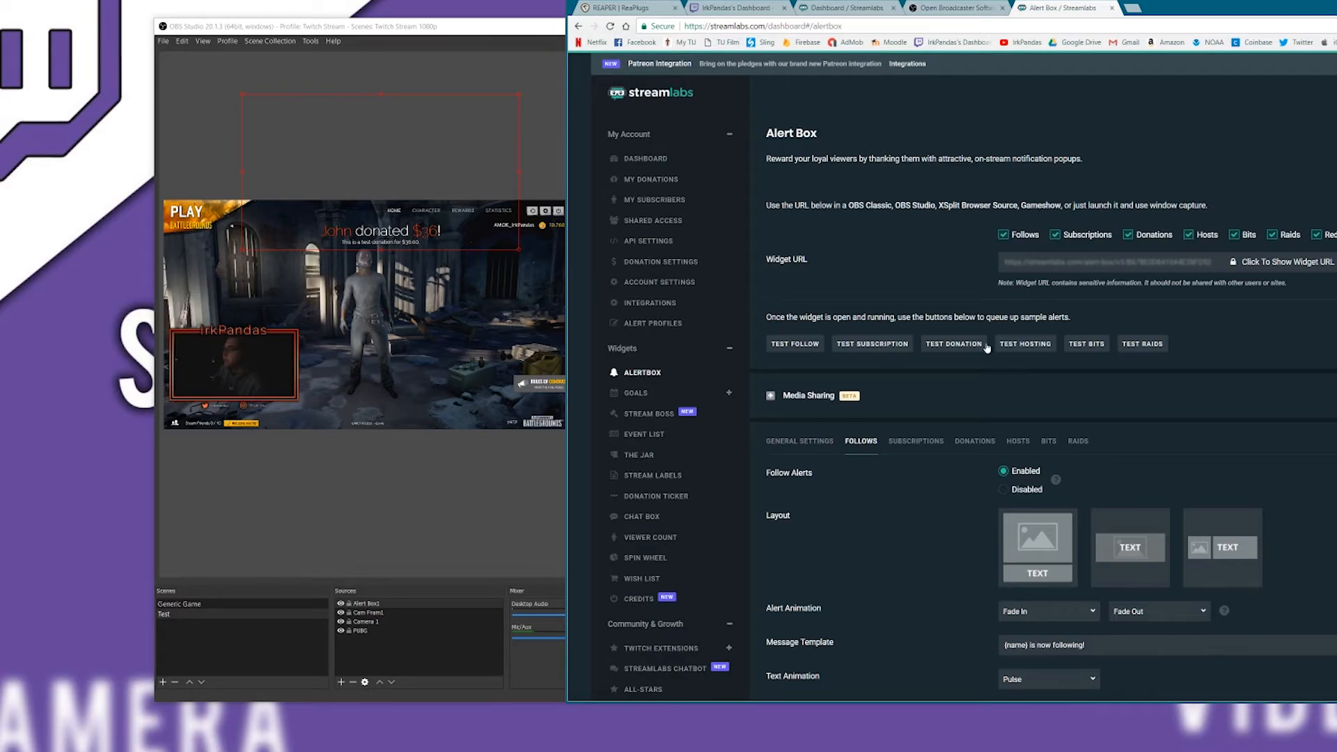
scroll(1007, 404, "down", 2)
scroll(702, 408, "up", 2)
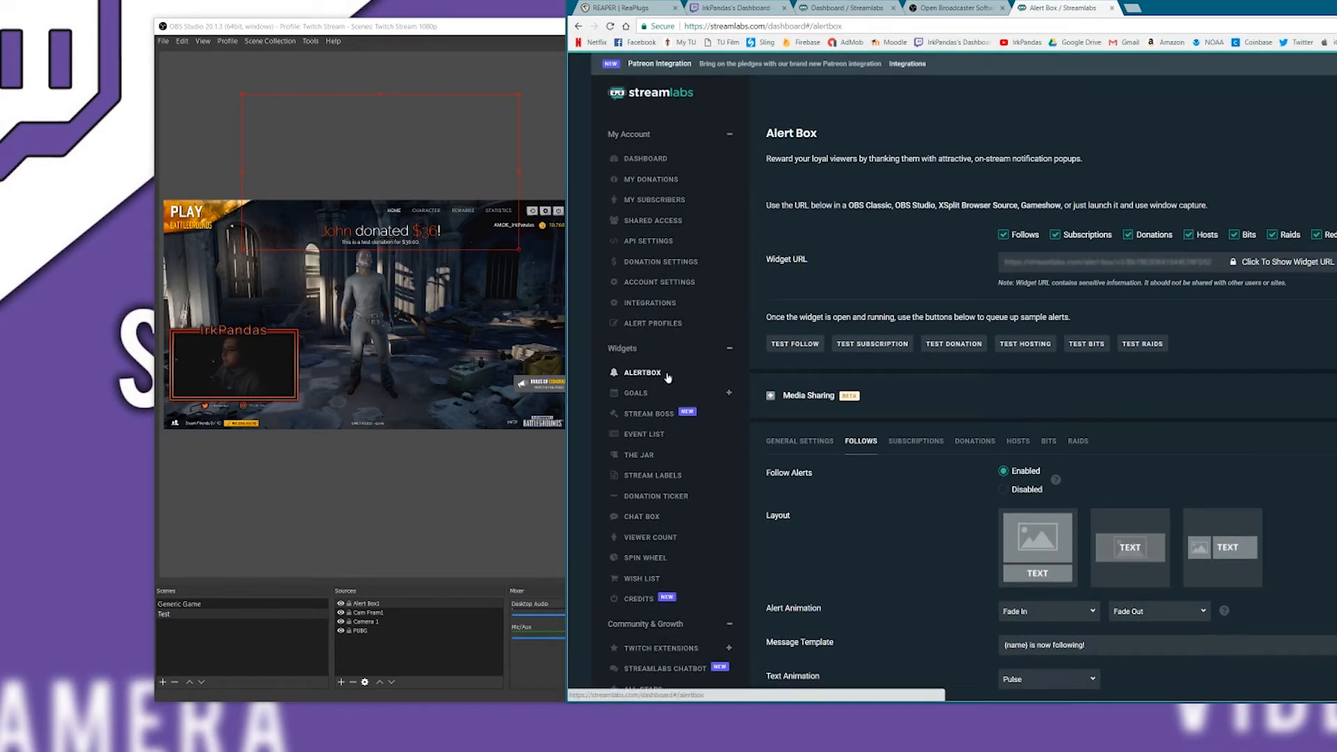
Bring the whole Streamlabs dashboard into view and open the Follower Goal widget.
left_click_drag(1202, 5, 825, 0)
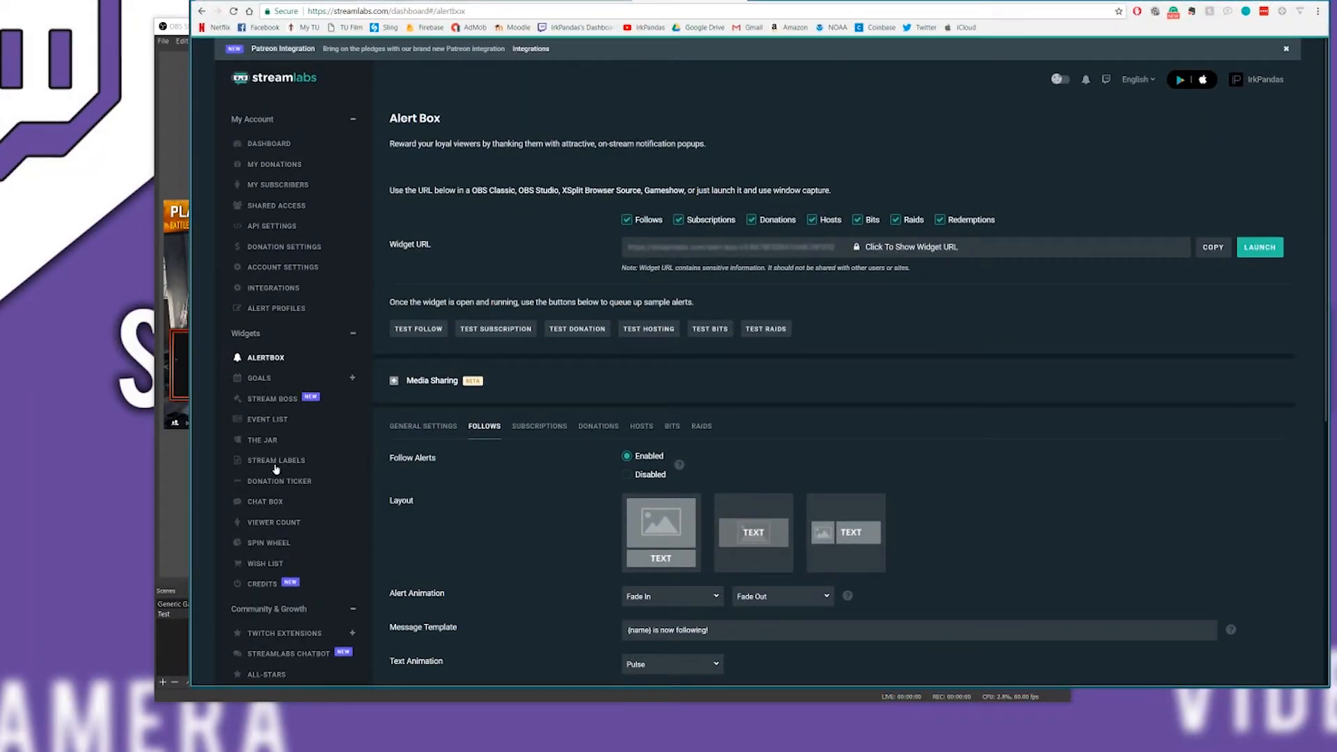
left_click(262, 383)
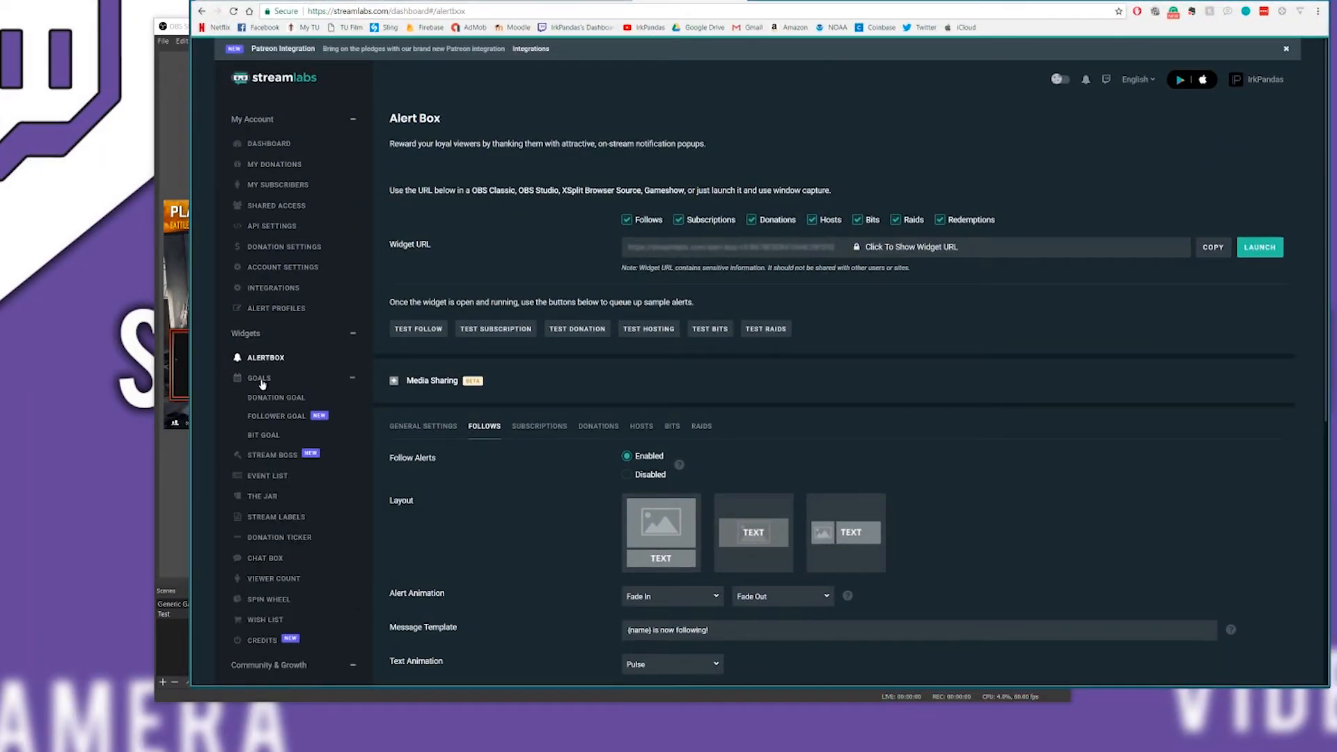
left_click(272, 420)
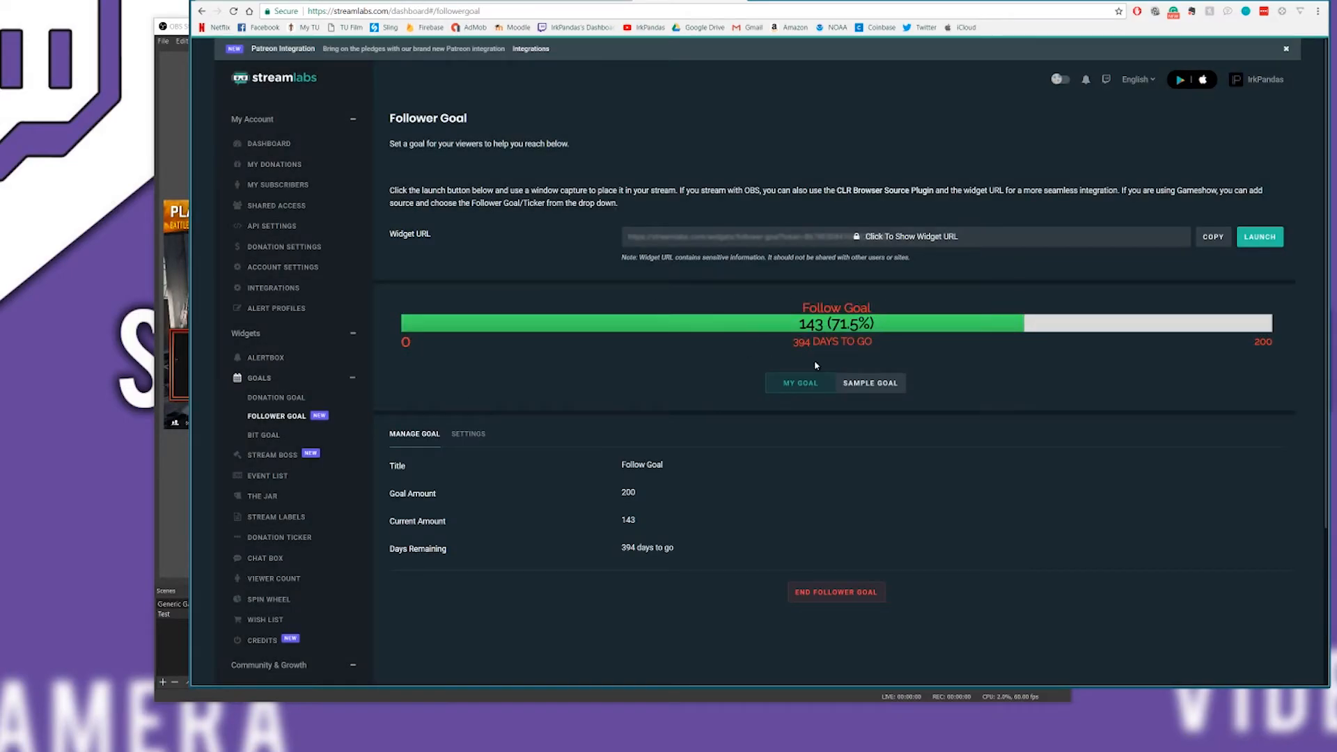
Check the follower goal's appearance settings and end the current follower goal.
scroll(785, 317, "down", 3)
scroll(812, 301, "up", 3)
left_click(477, 434)
scroll(530, 476, "down", 2)
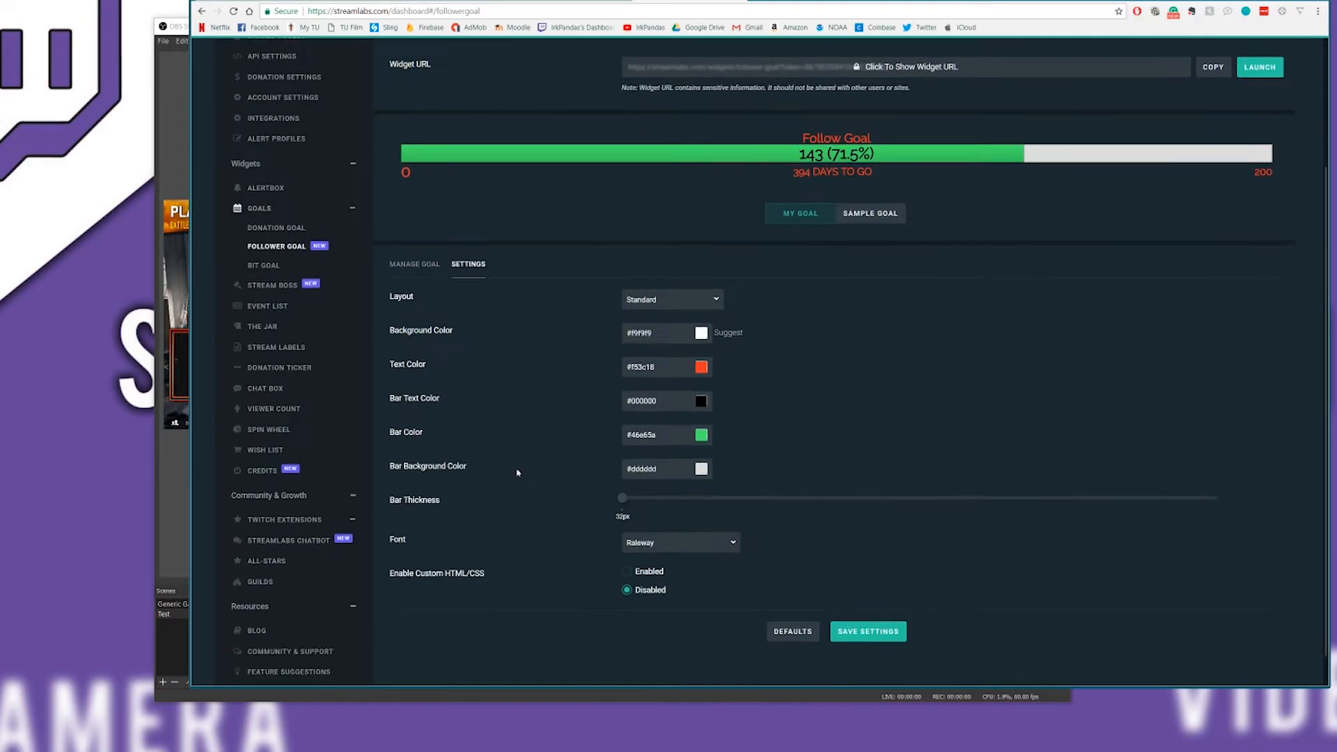
scroll(517, 473, "up", 2)
left_click(420, 434)
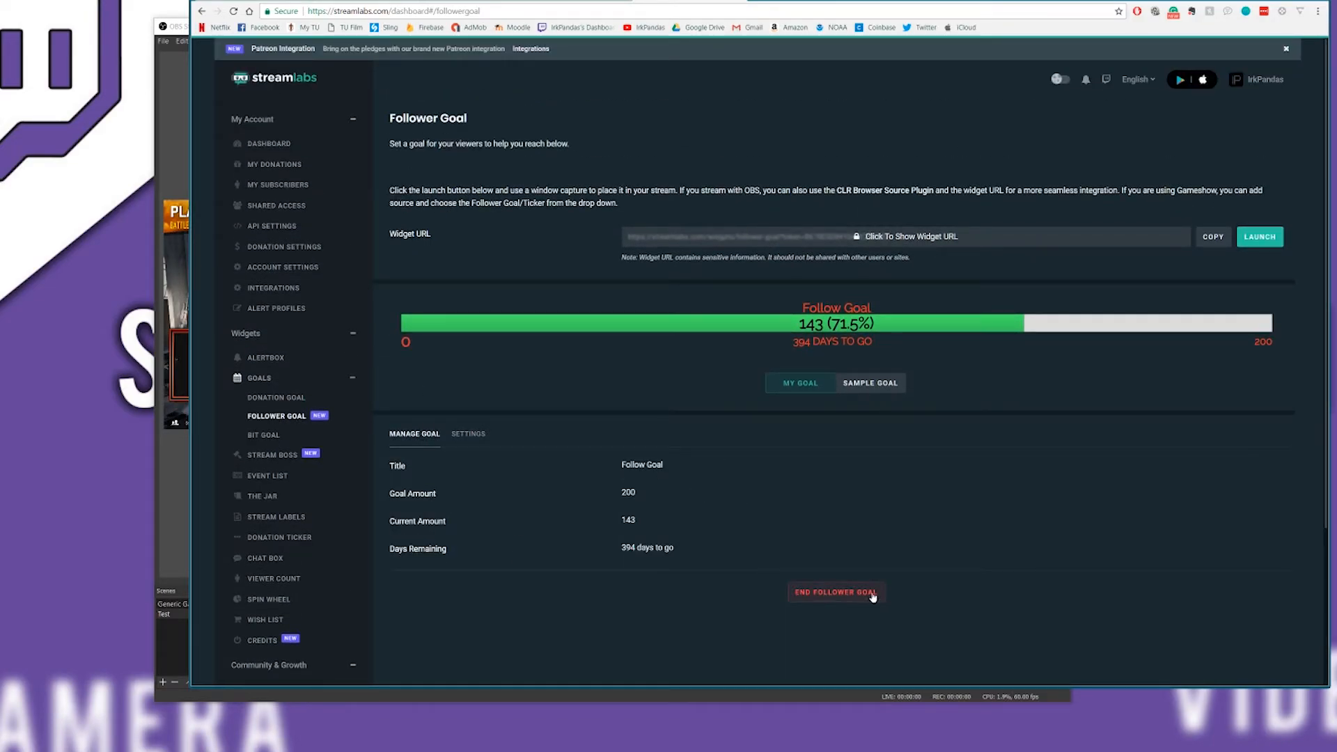
left_click(836, 592)
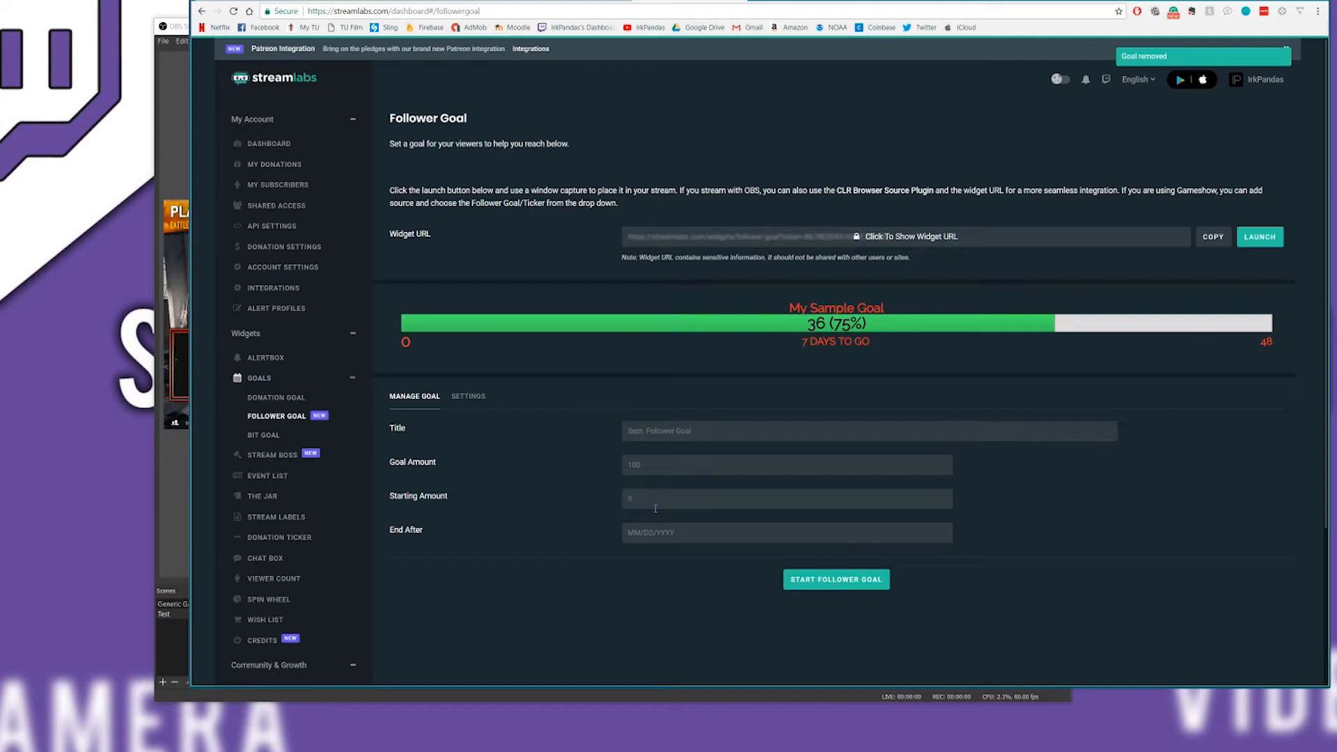
Title the new follower goal "Dec Follow Goal" and set its goal amount to 200 and starting amount to 143.
left_click(814, 578)
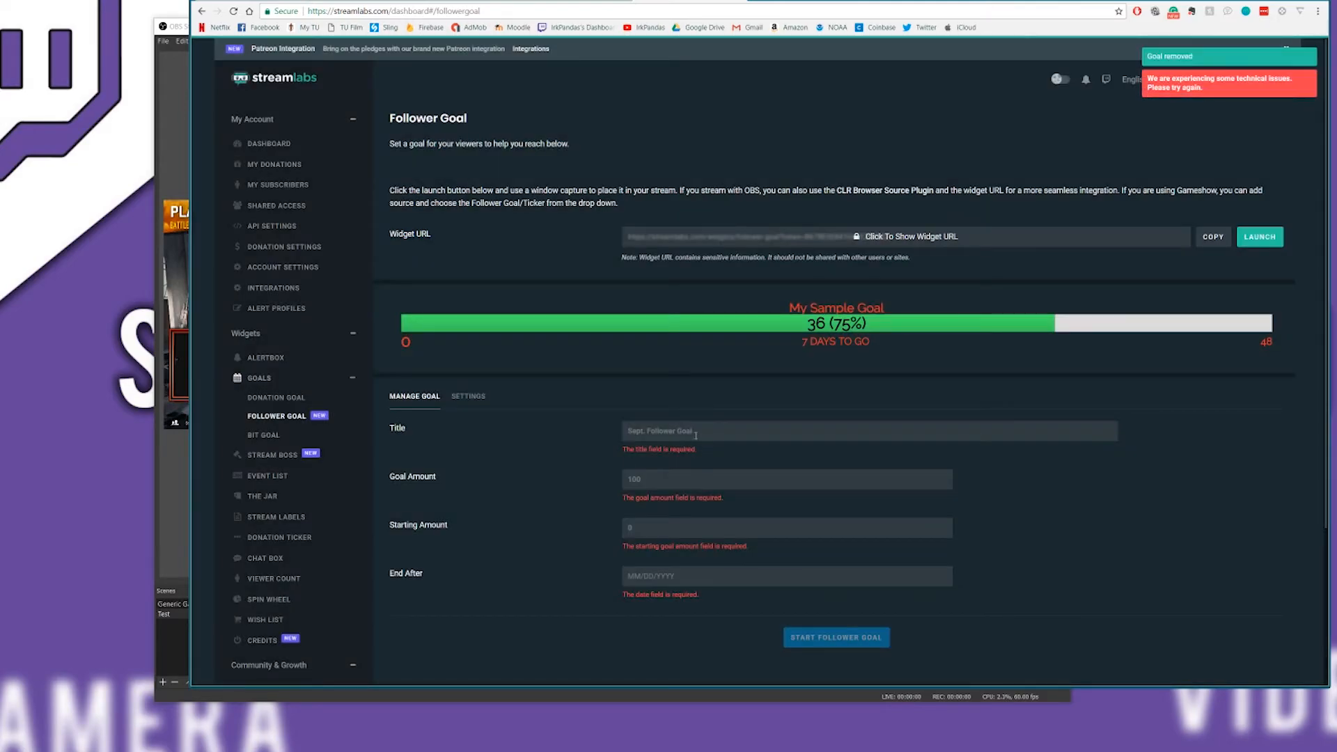
left_click(695, 431)
type("De")
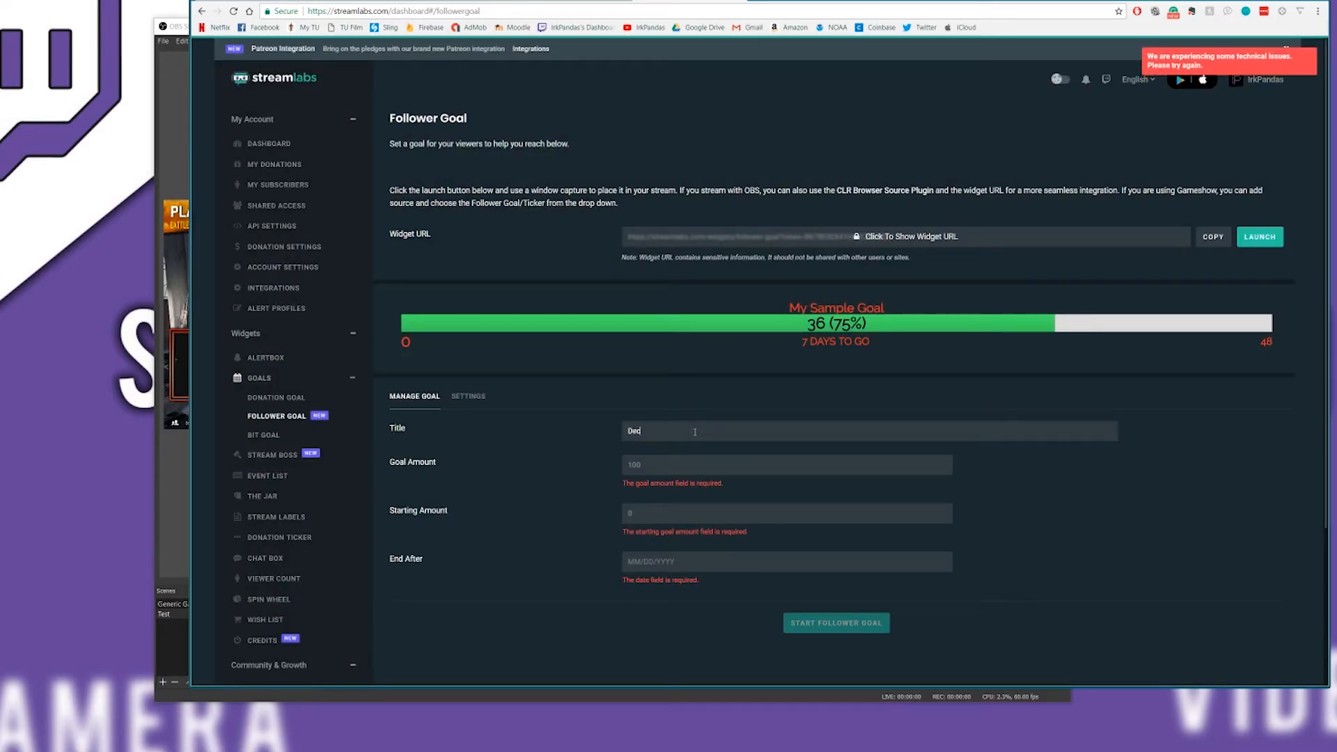
type("c Follow Goal")
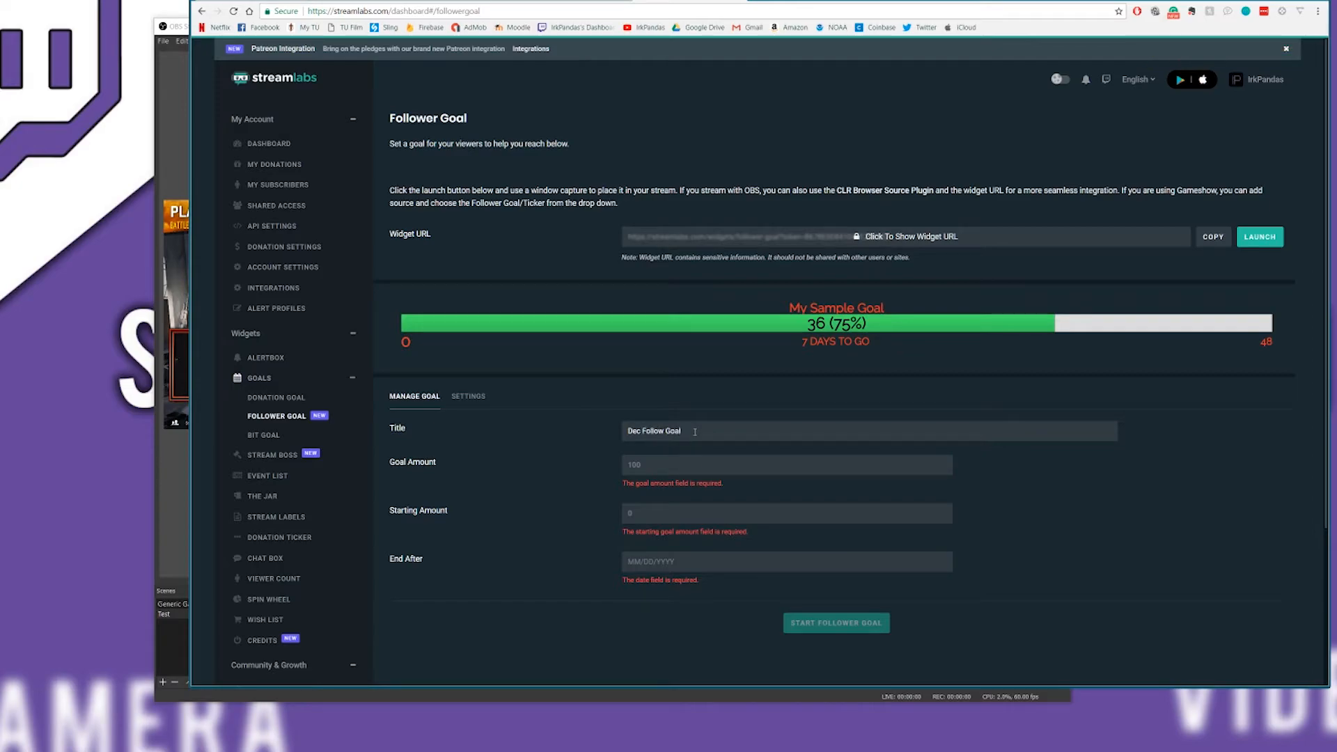
type("200")
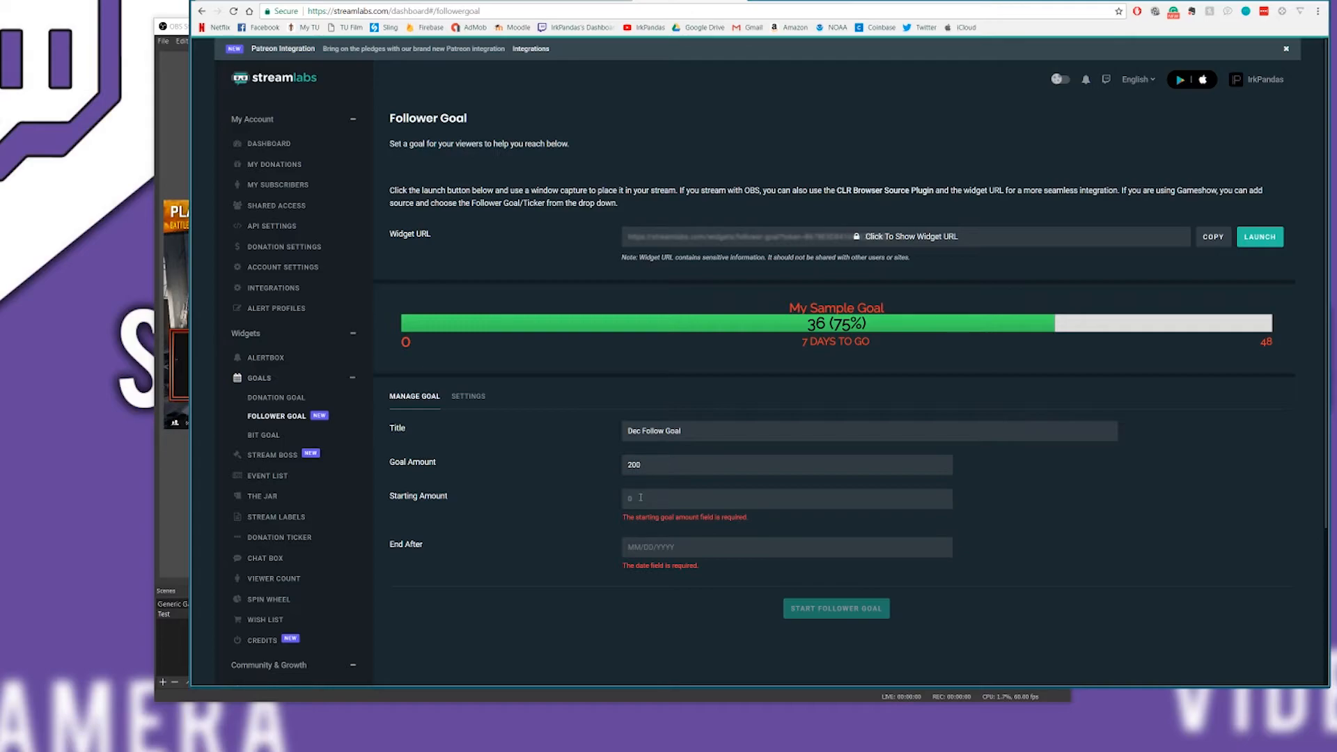
type("143")
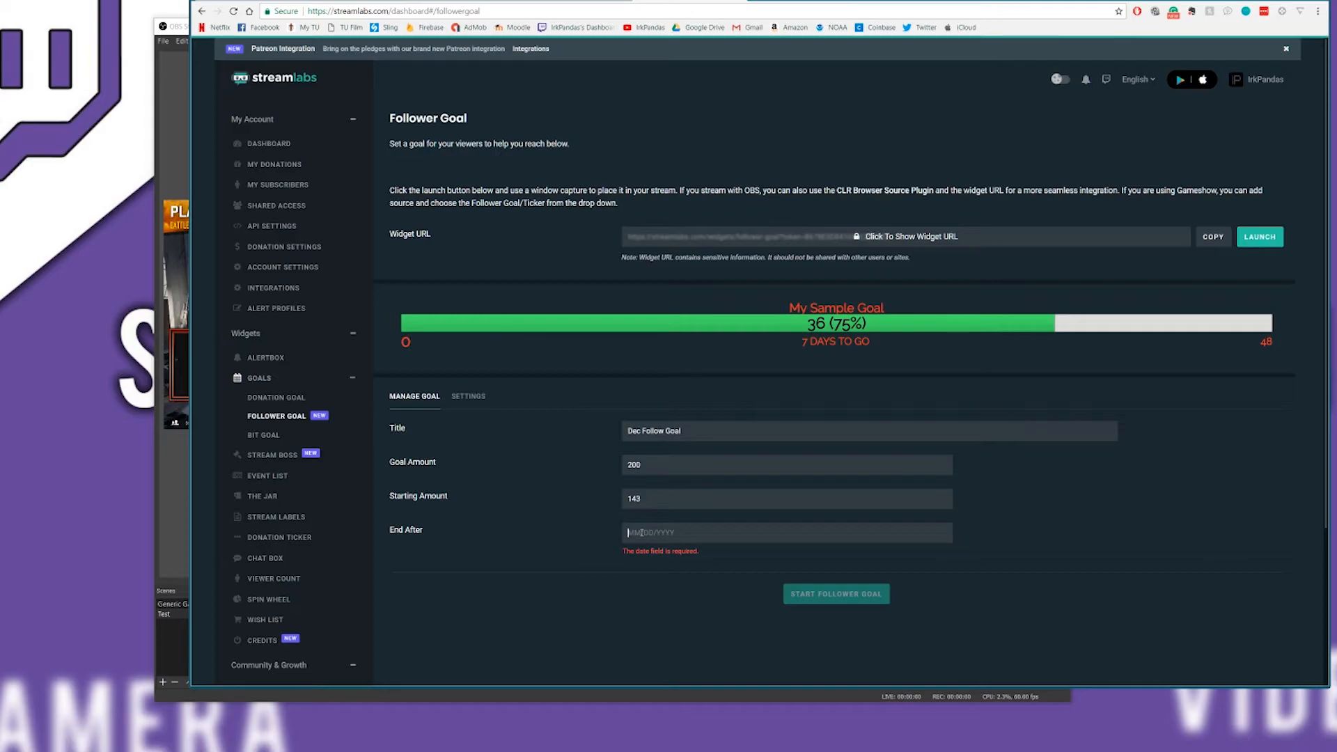
Enter a December end date for the follower goal and start it.
left_click(641, 532)
type("12")
type("7")
left_click(825, 591)
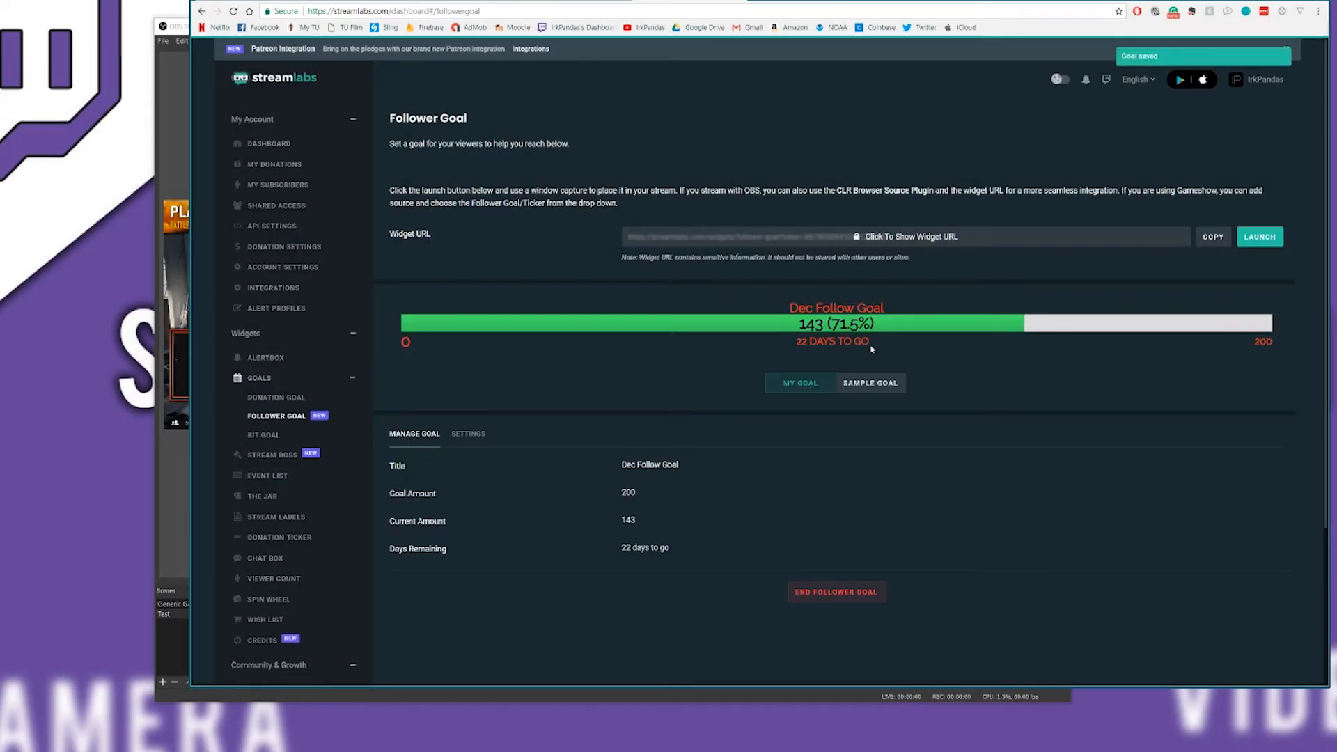
Copy the follower goal's widget URL and create a browser source named "Follower Goal1" in OBS Studio.
left_click_drag(824, 0, 920, 77)
left_click(1308, 313)
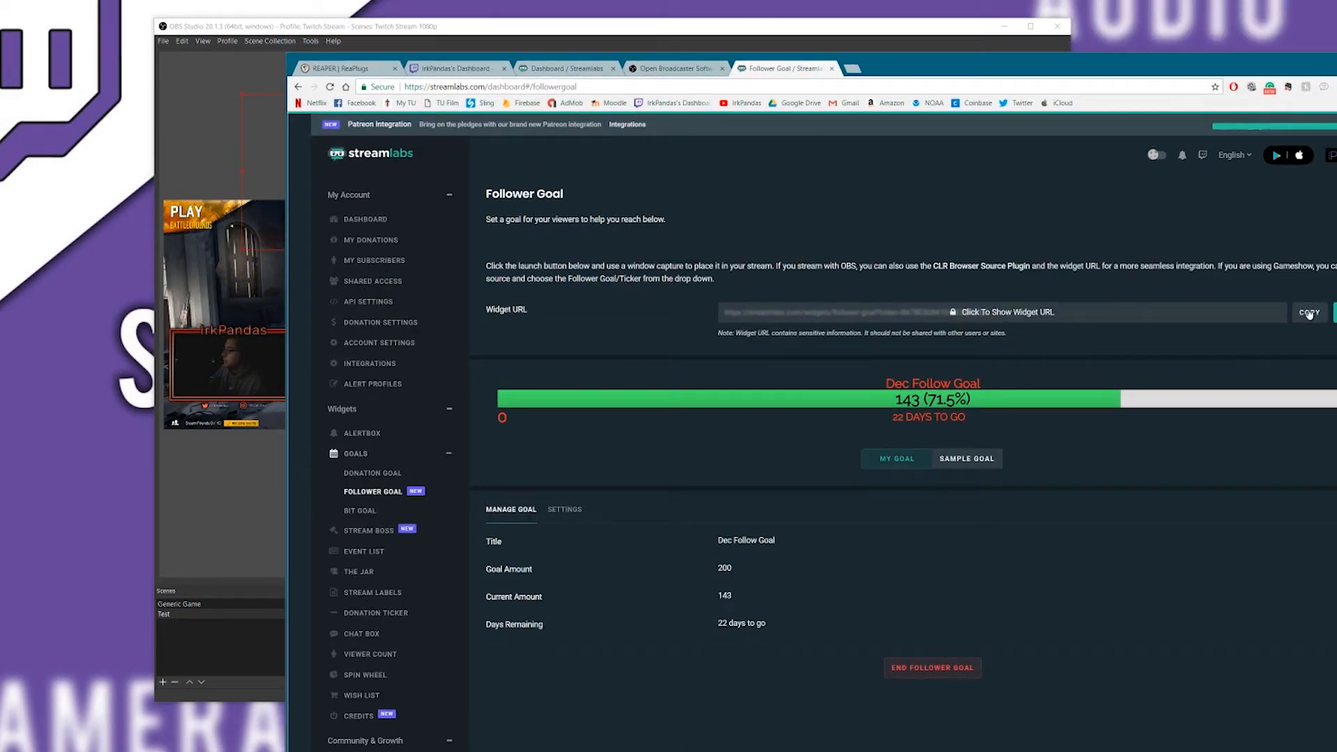
left_click(286, 22)
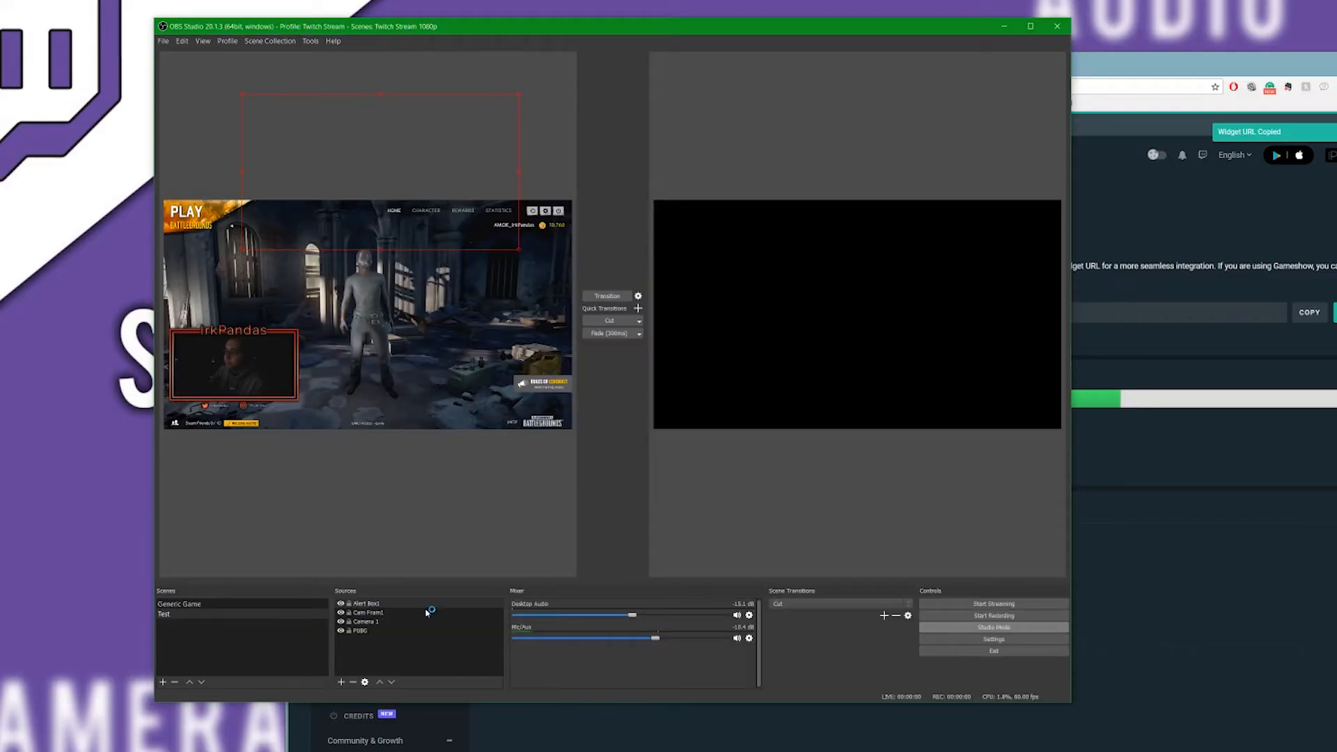
left_click(342, 682)
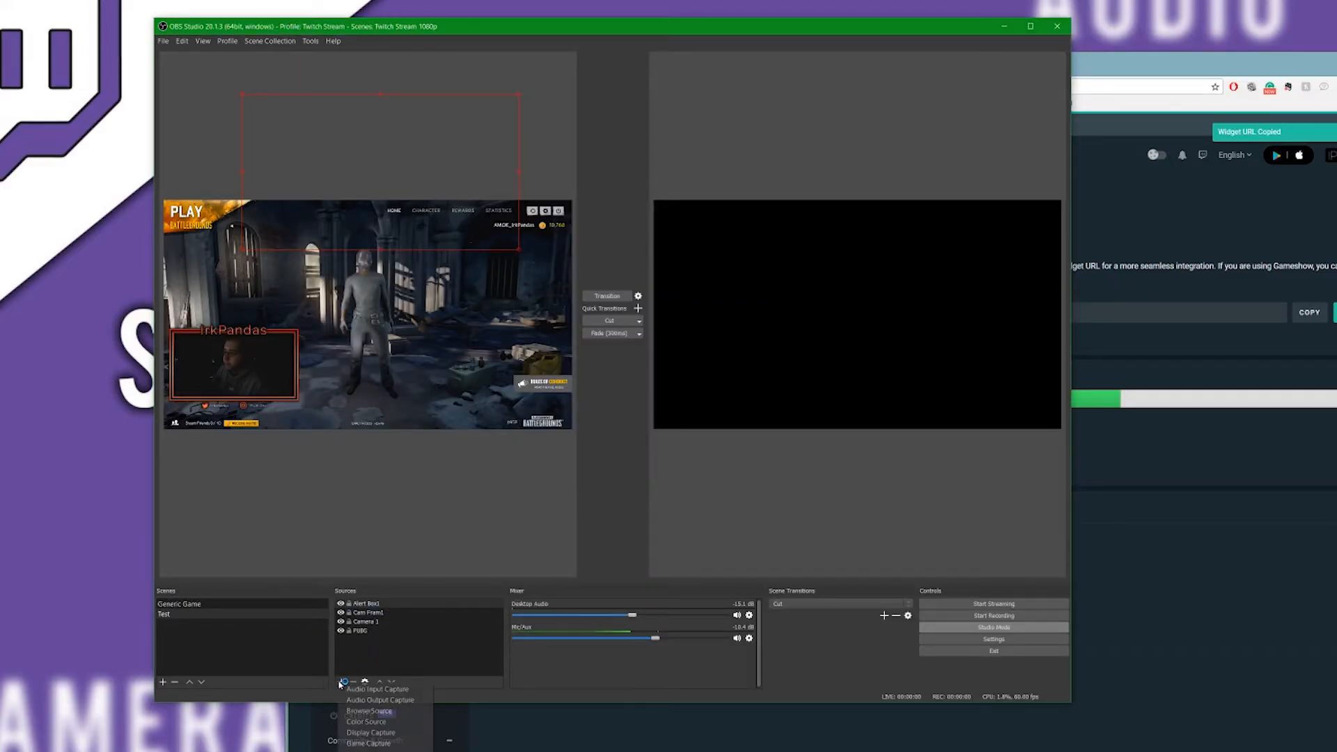
left_click(369, 711)
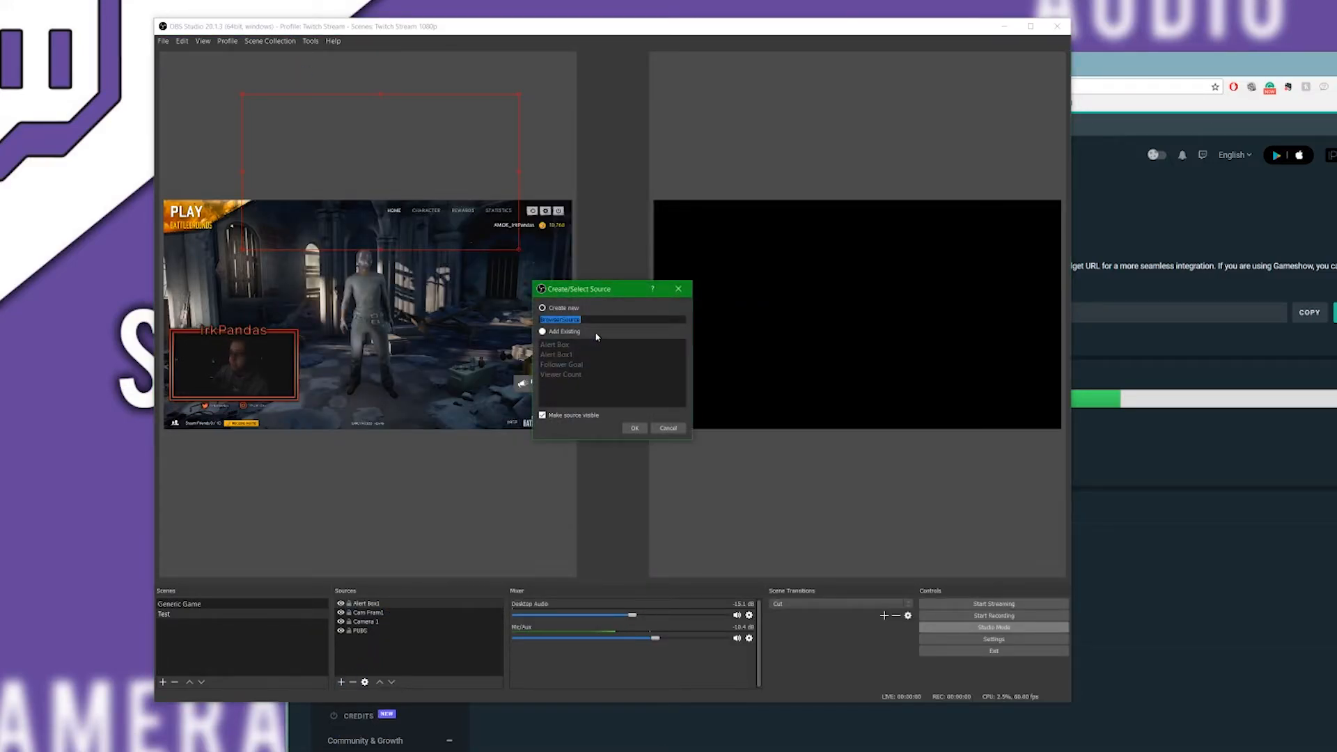
type("Folo")
key("BackSpace")
type("lower Goal")
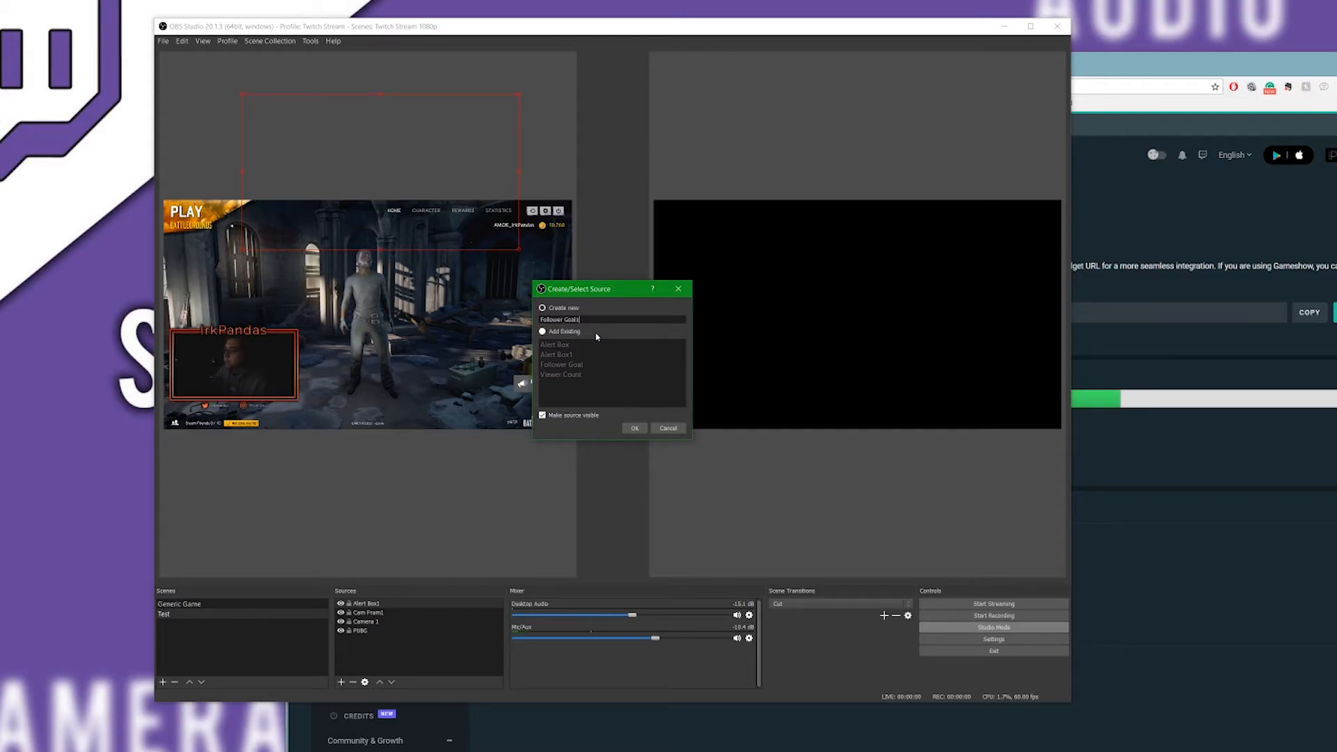
type("1")
left_click(635, 427)
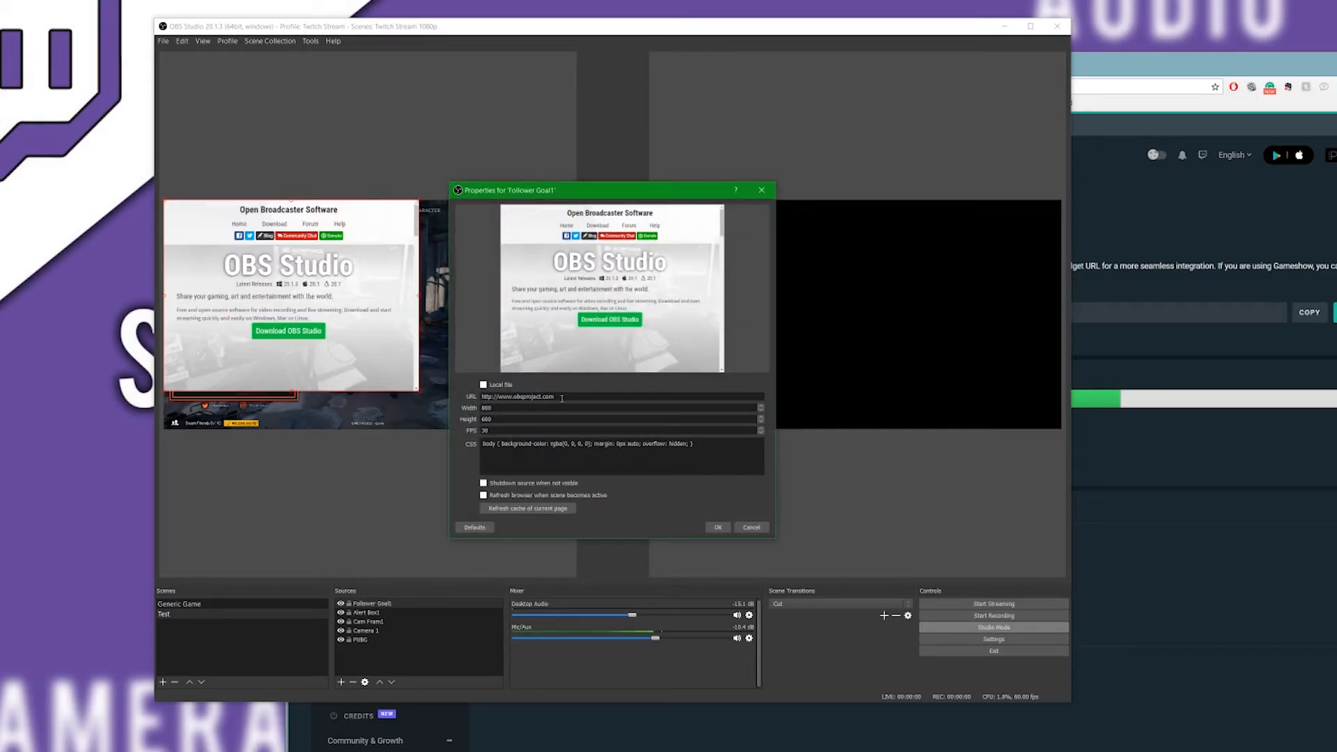
Paste the tokenized widget URL into the source's URL field, set width 1280 and height 720, and confirm the properties.
left_click_drag(561, 398, 425, 388)
key("ctrl+v")
key("Tab")
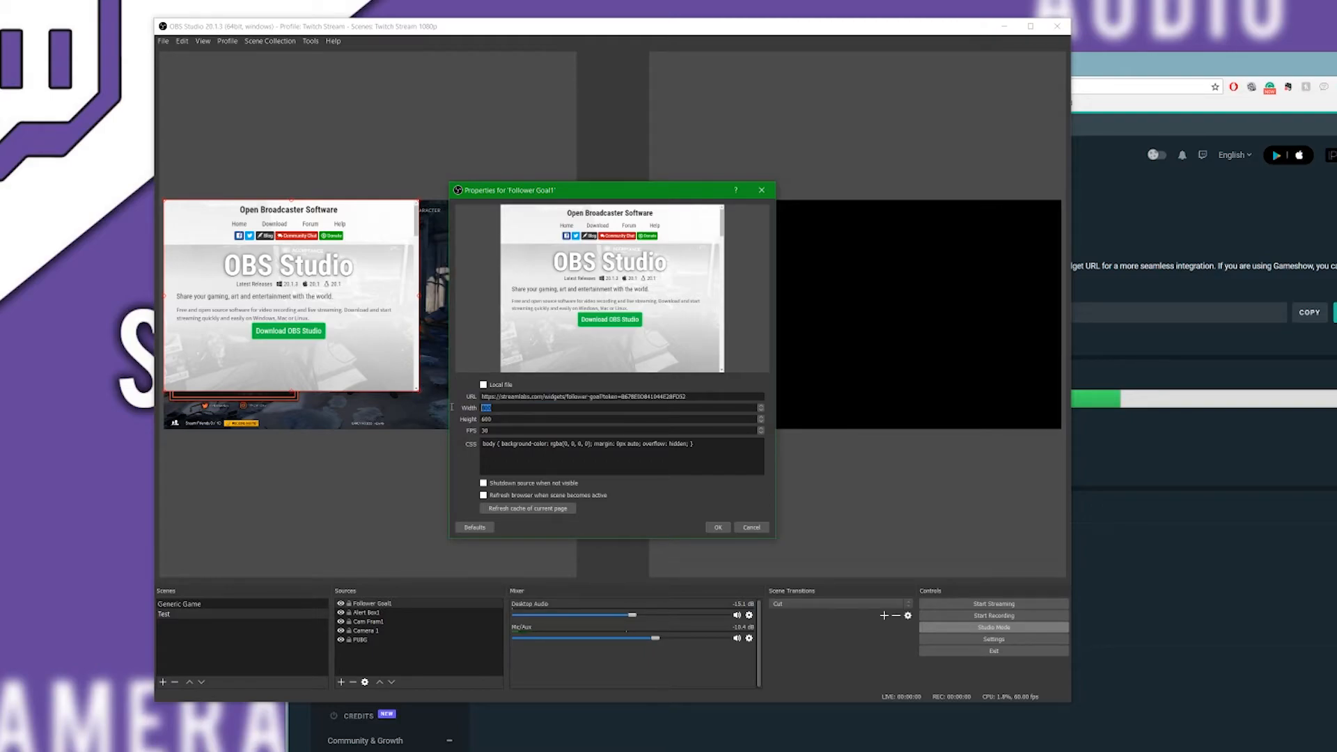
type("12")
type("720")
left_click(528, 465)
left_click(716, 527)
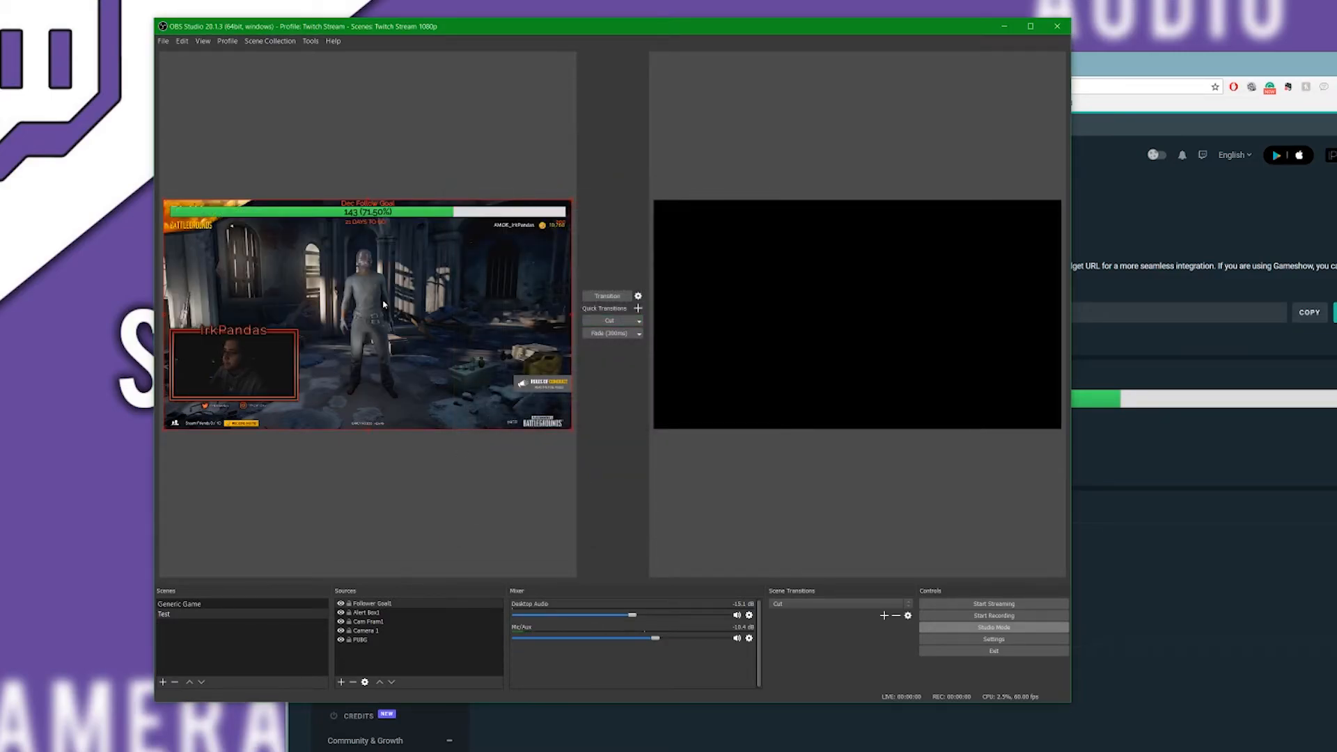
Shrink the Follower Goal1 bar to the camera frame's width, place it just above the frame, and deselect it.
left_click_drag(219, 220, 198, 364)
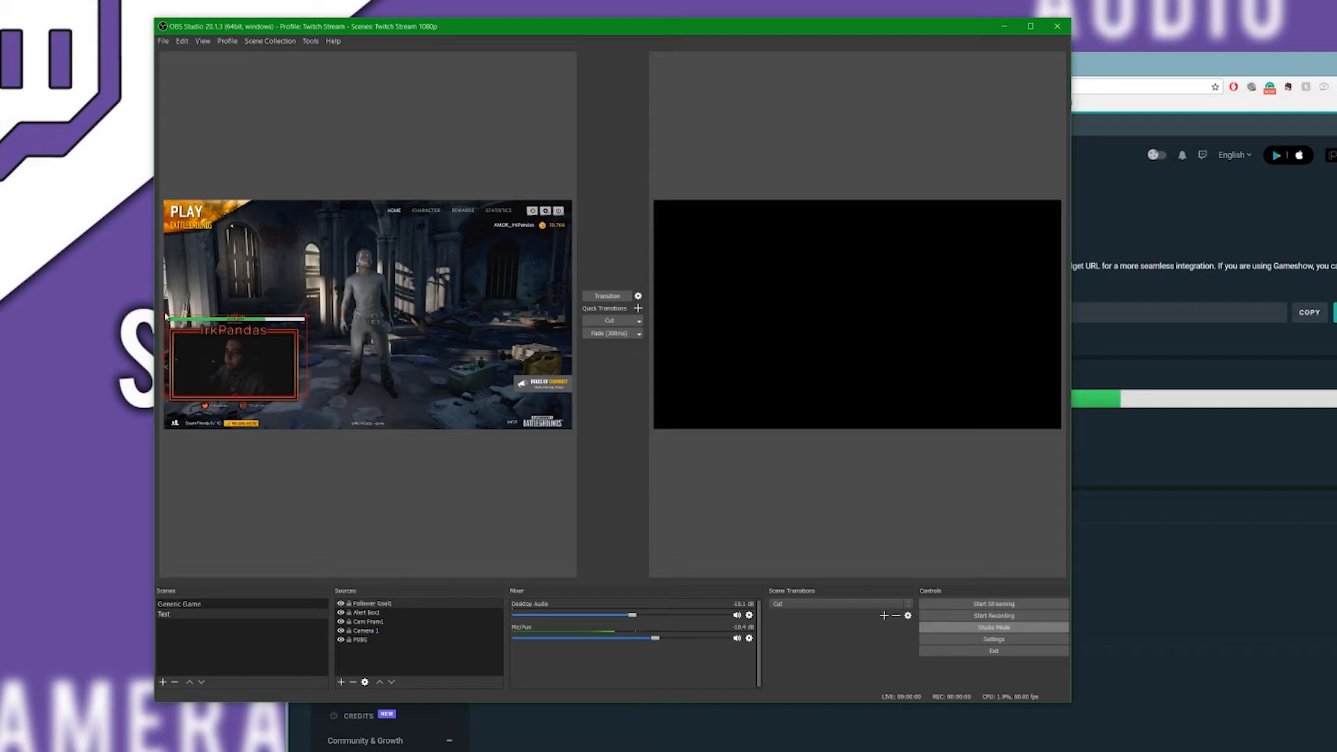
left_click_drag(167, 316, 217, 341)
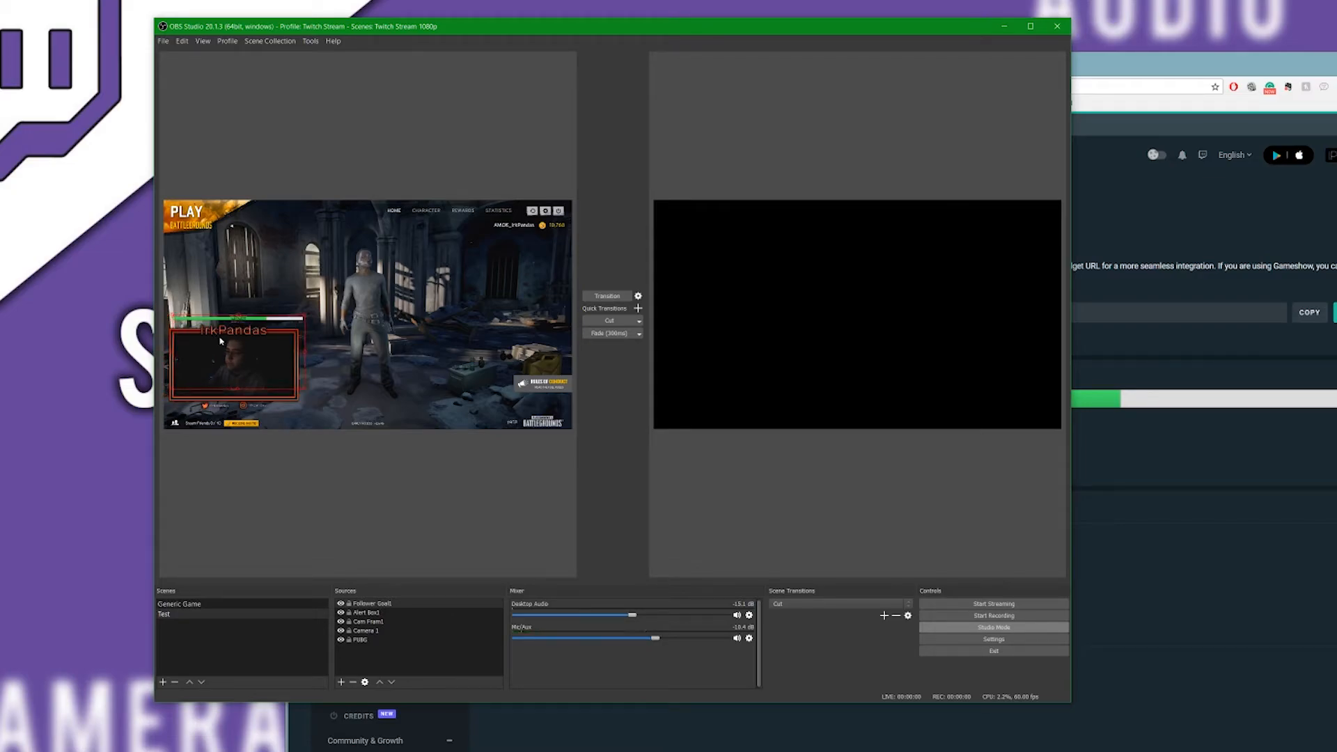
mouse_move(306, 316)
left_mouse_down()
mouse_move(276, 340)
mouse_move(298, 316)
left_mouse_up()
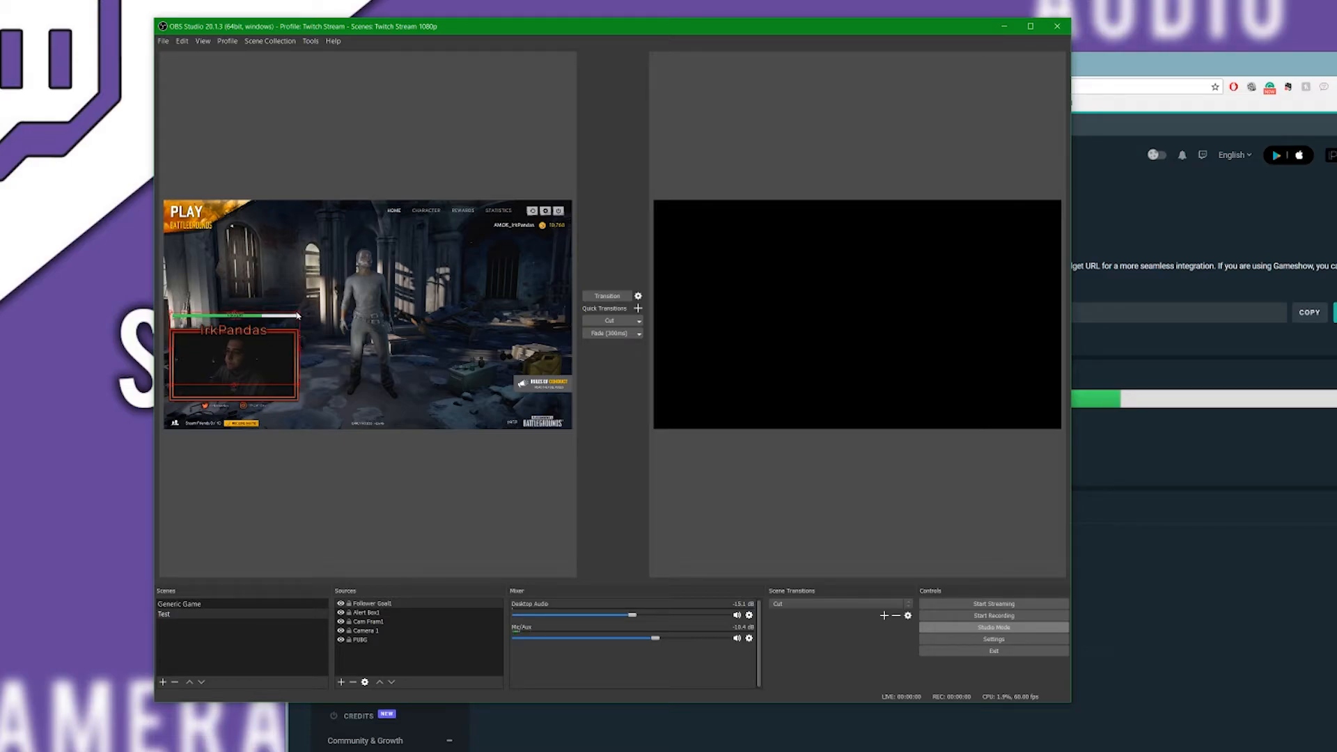
left_click(388, 531)
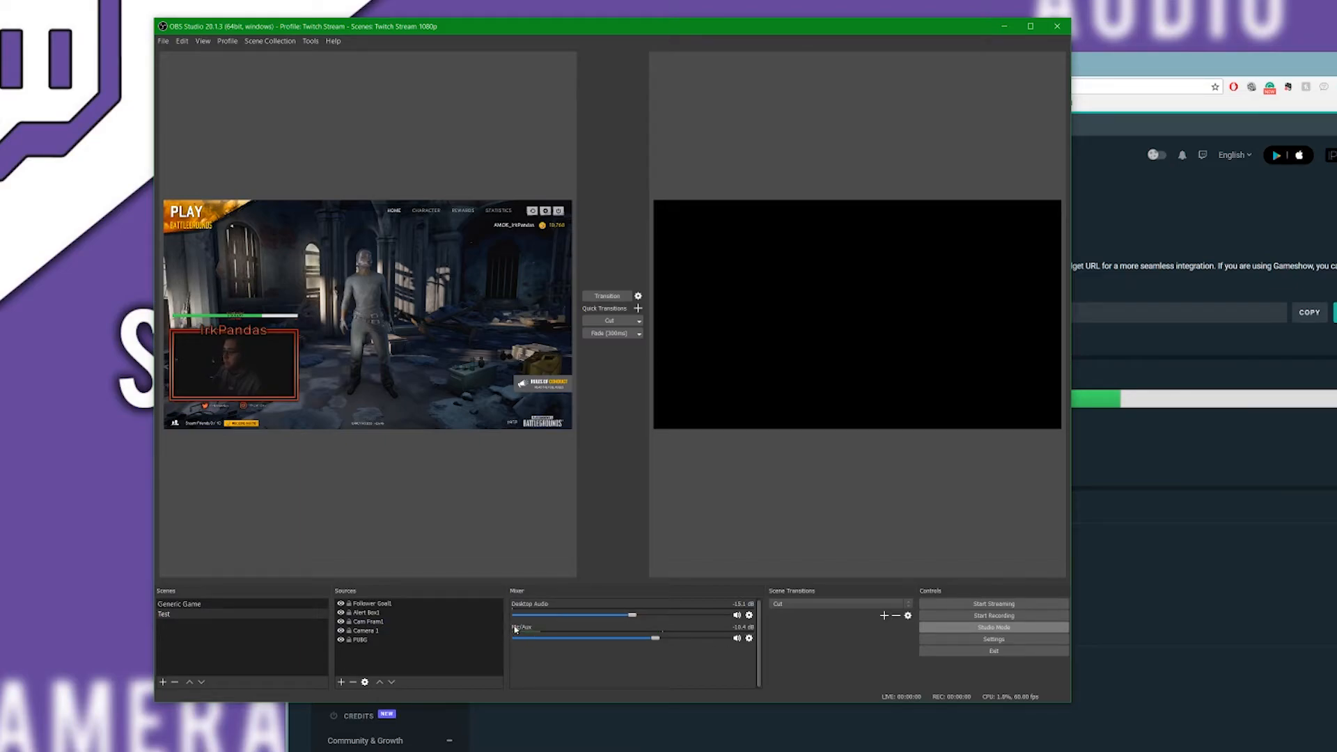
Open the audio filters of the Mic/Aux channel and select the Sub filter.
left_click(748, 638)
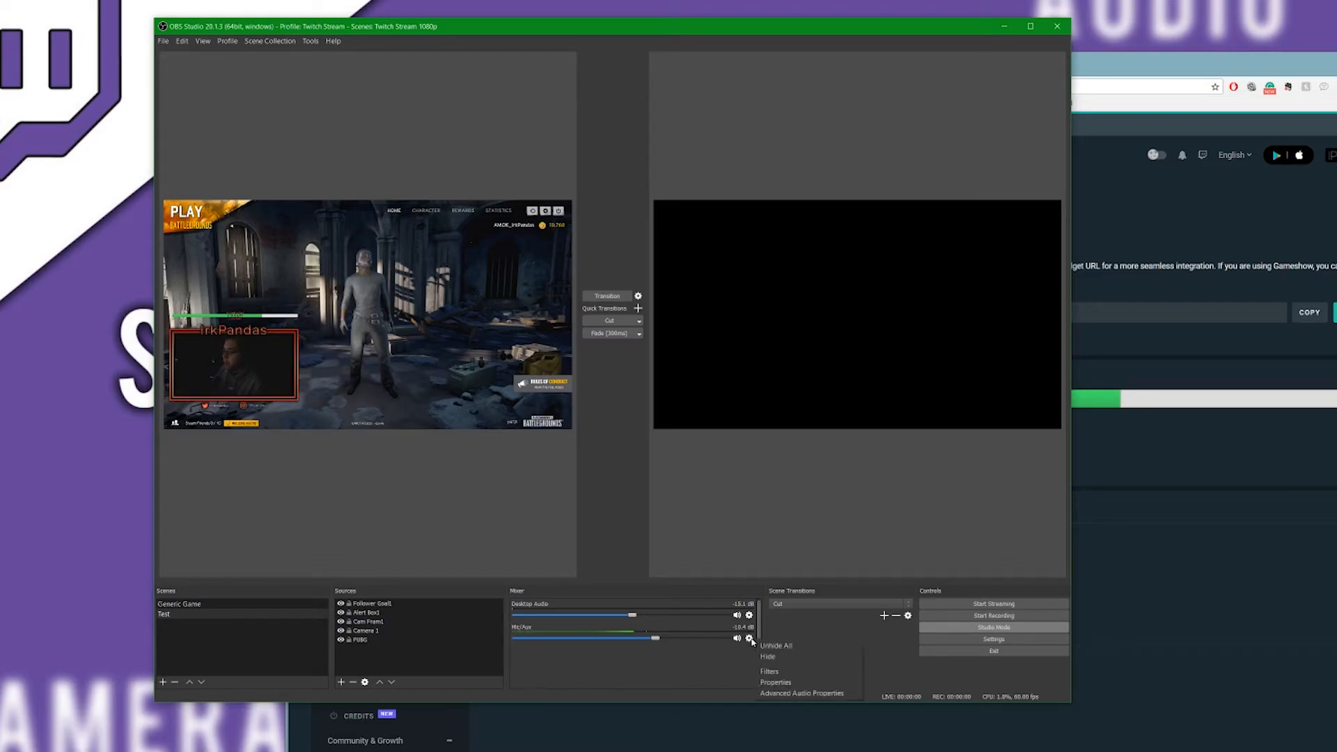
left_click(771, 675)
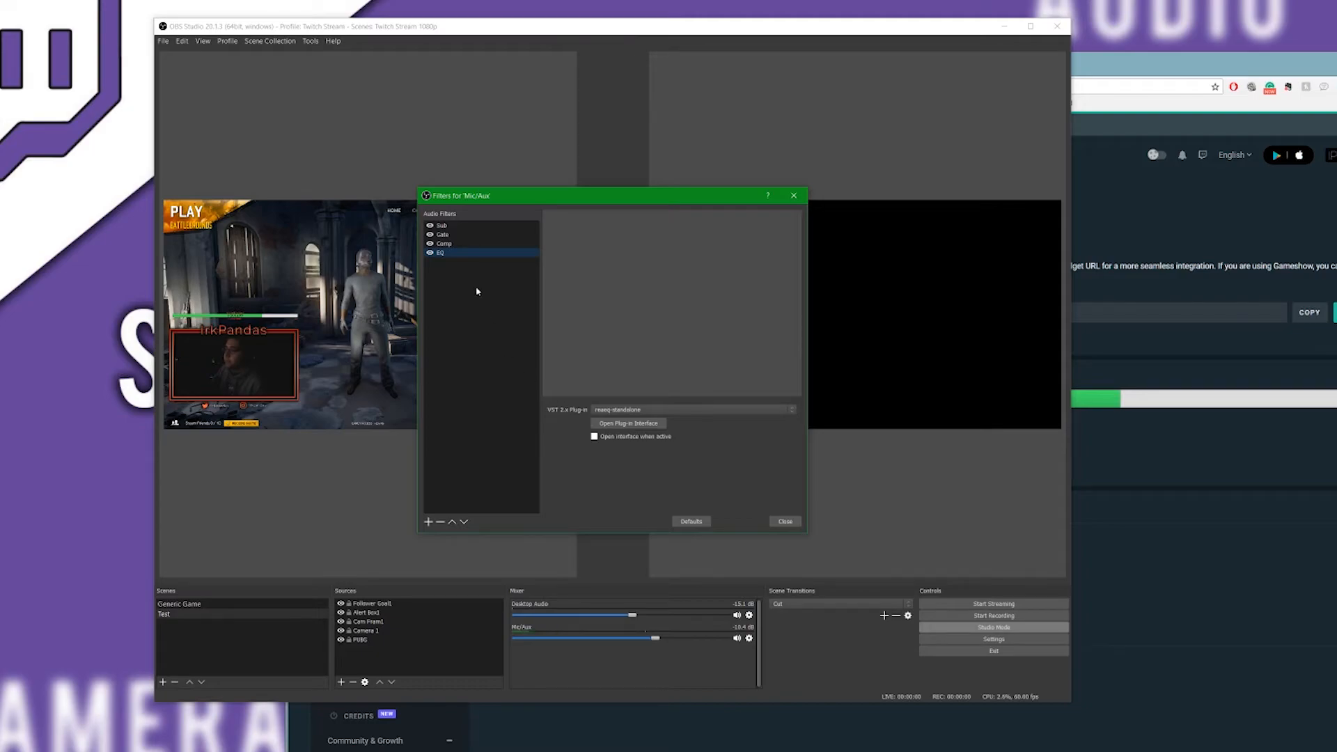
left_click(448, 227)
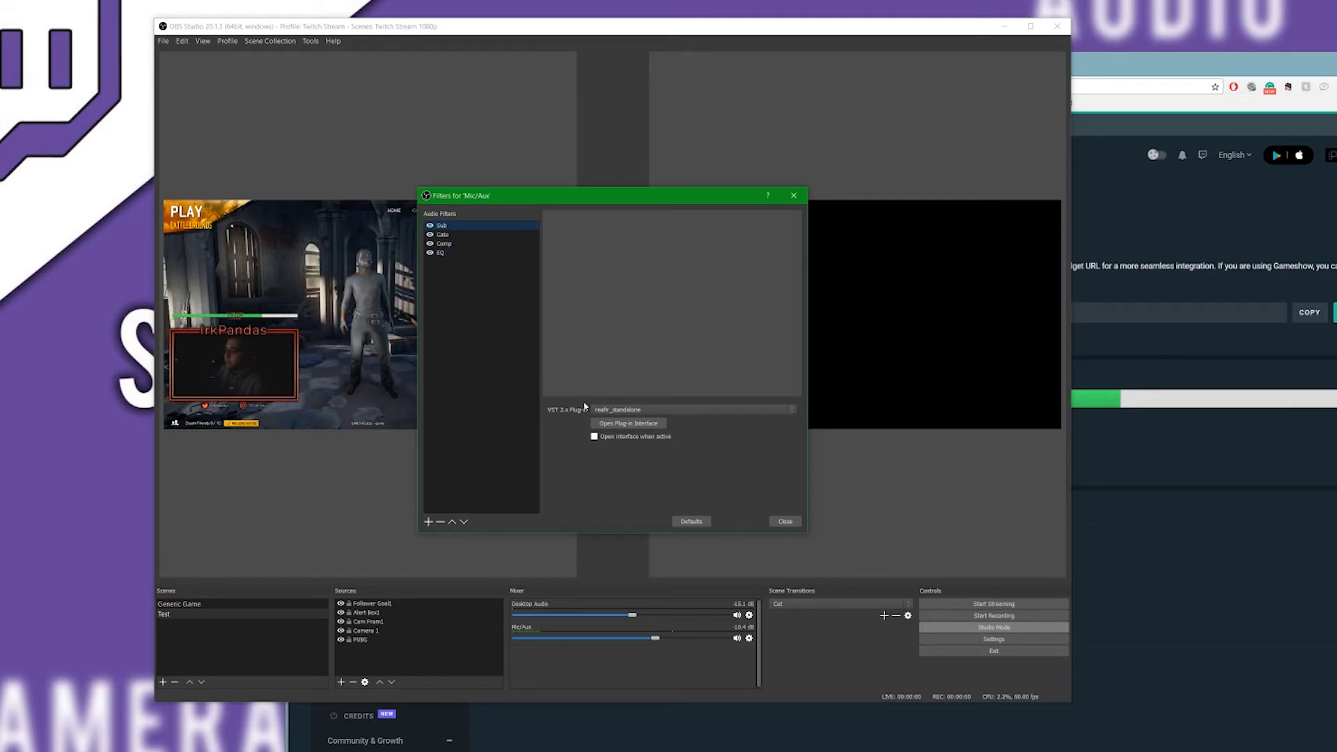
Switch to the browser and look through REAPER's ReaPlugs VST FX Suite page and its tour of plug-ins.
left_click(1198, 229)
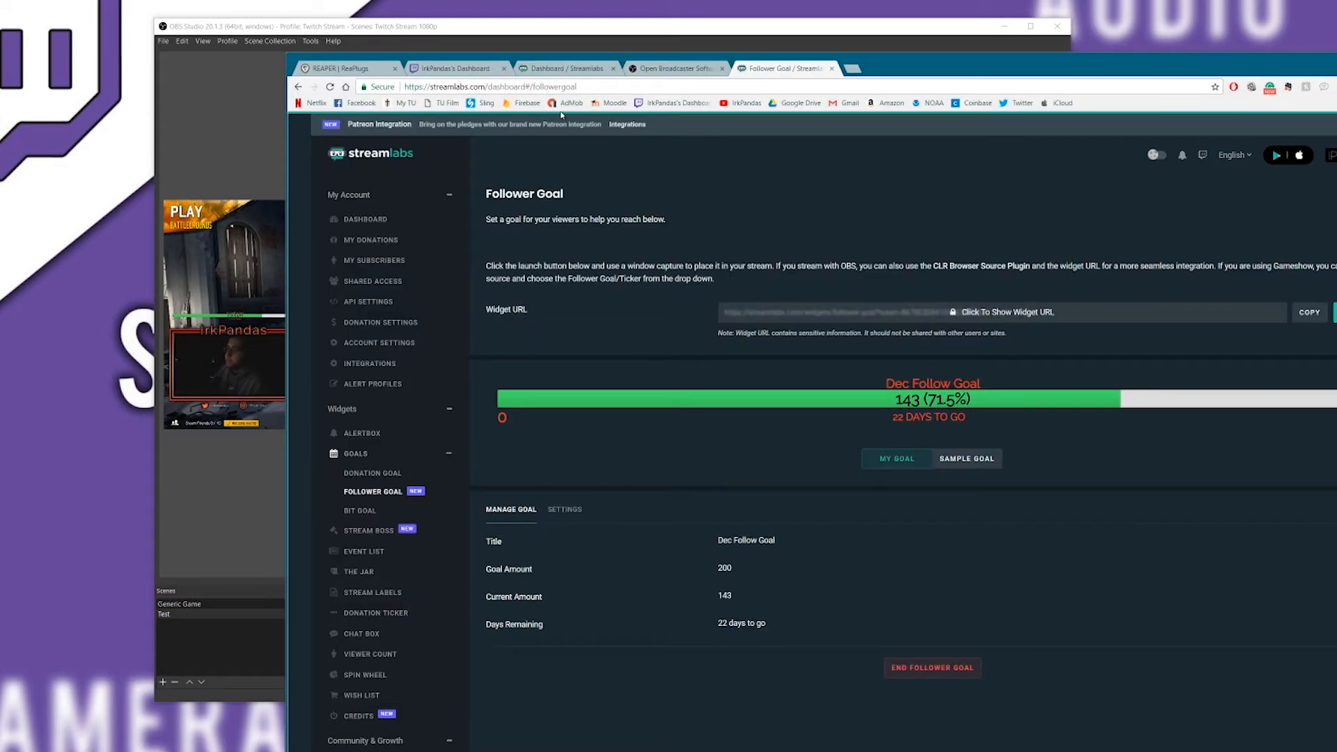
left_click(341, 68)
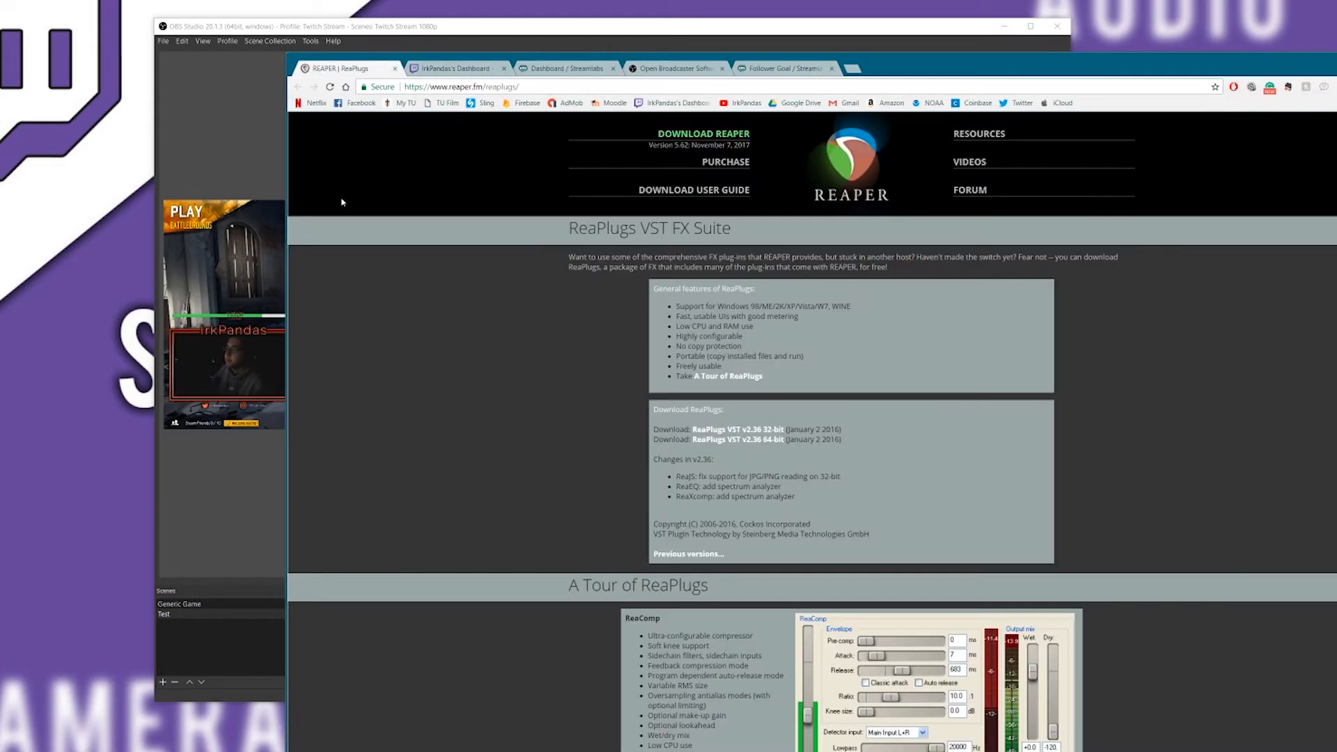
scroll(801, 378, "down", 15)
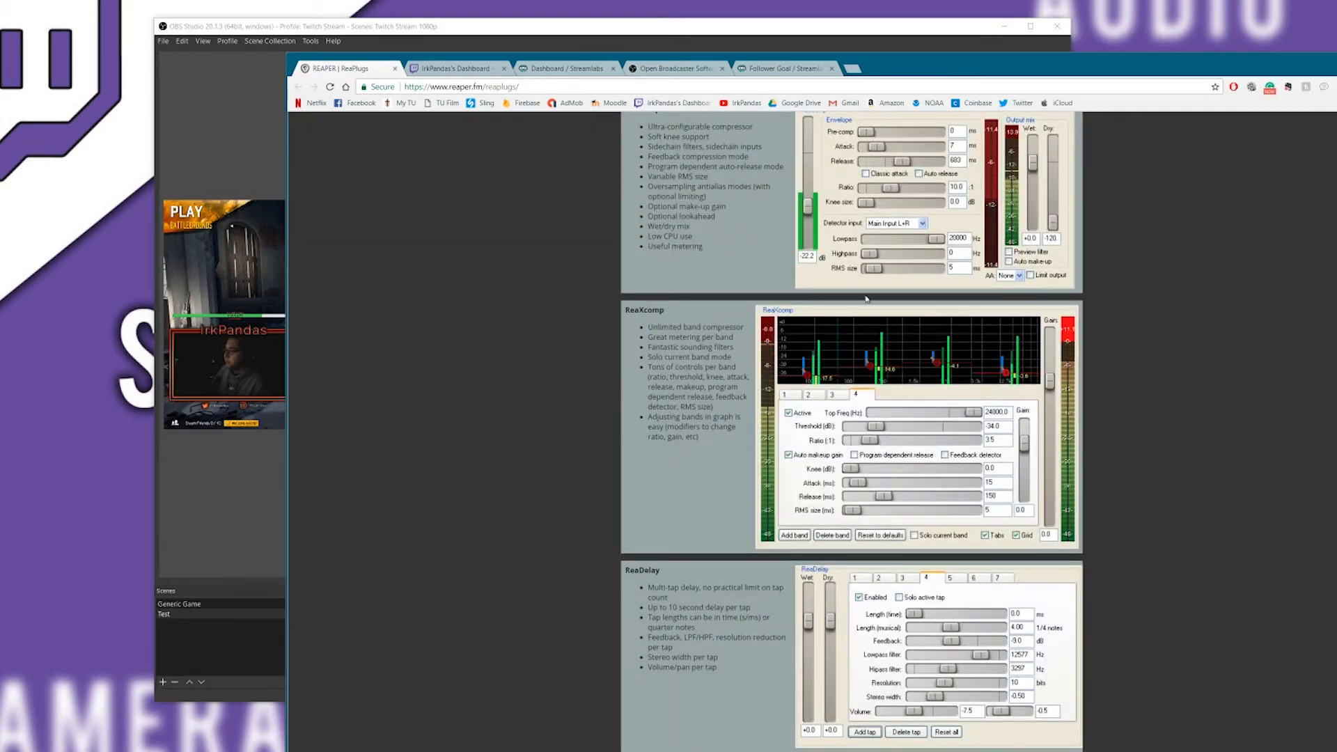
scroll(883, 481, "down", 9)
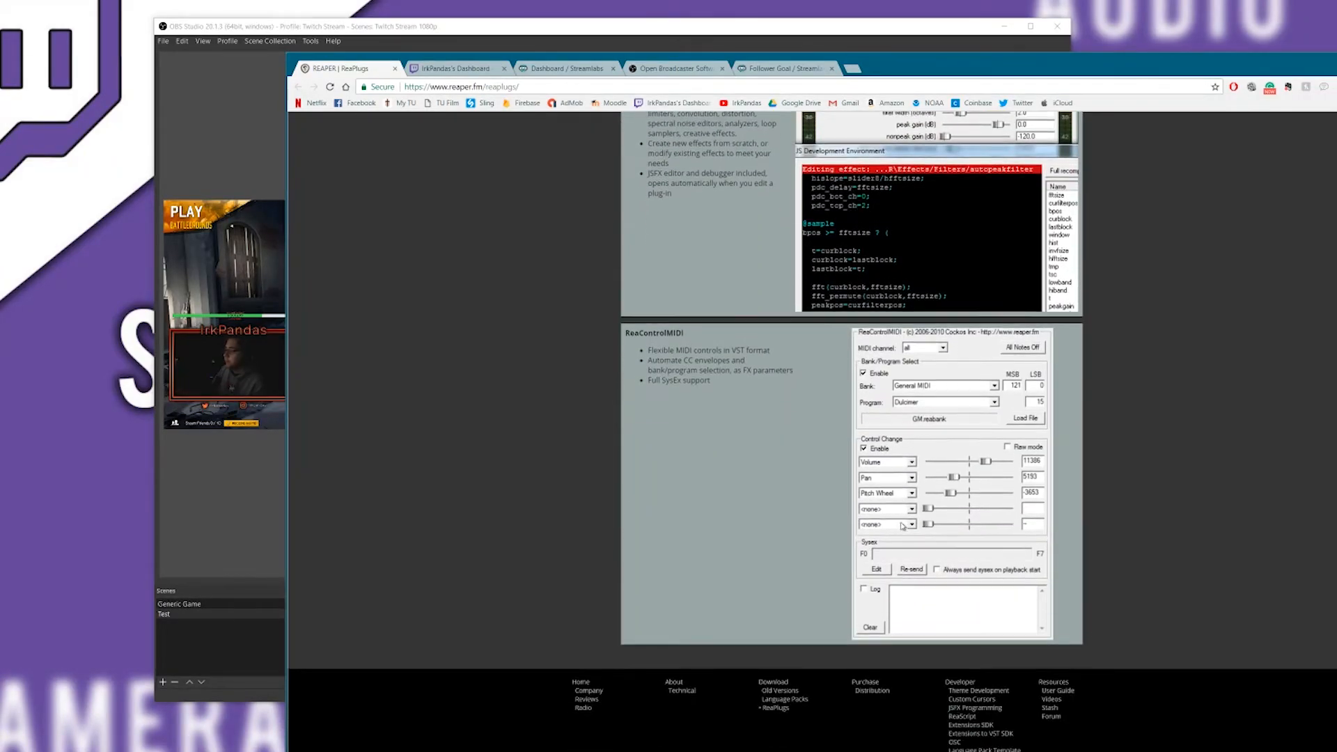
scroll(841, 382, "up", 17)
scroll(840, 382, "up", 20)
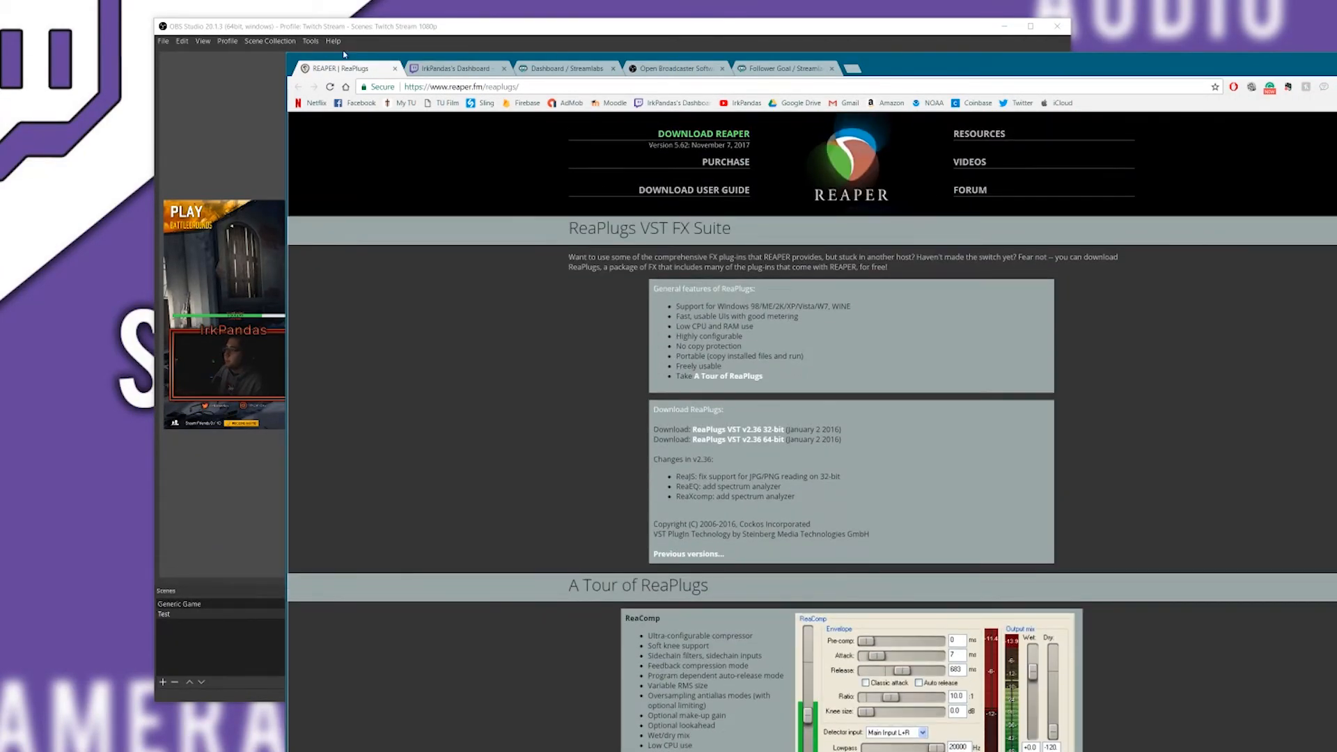
Return to OBS Studio and open the plug-in interface of the Mic/Aux Sub filter.
left_click(519, 33)
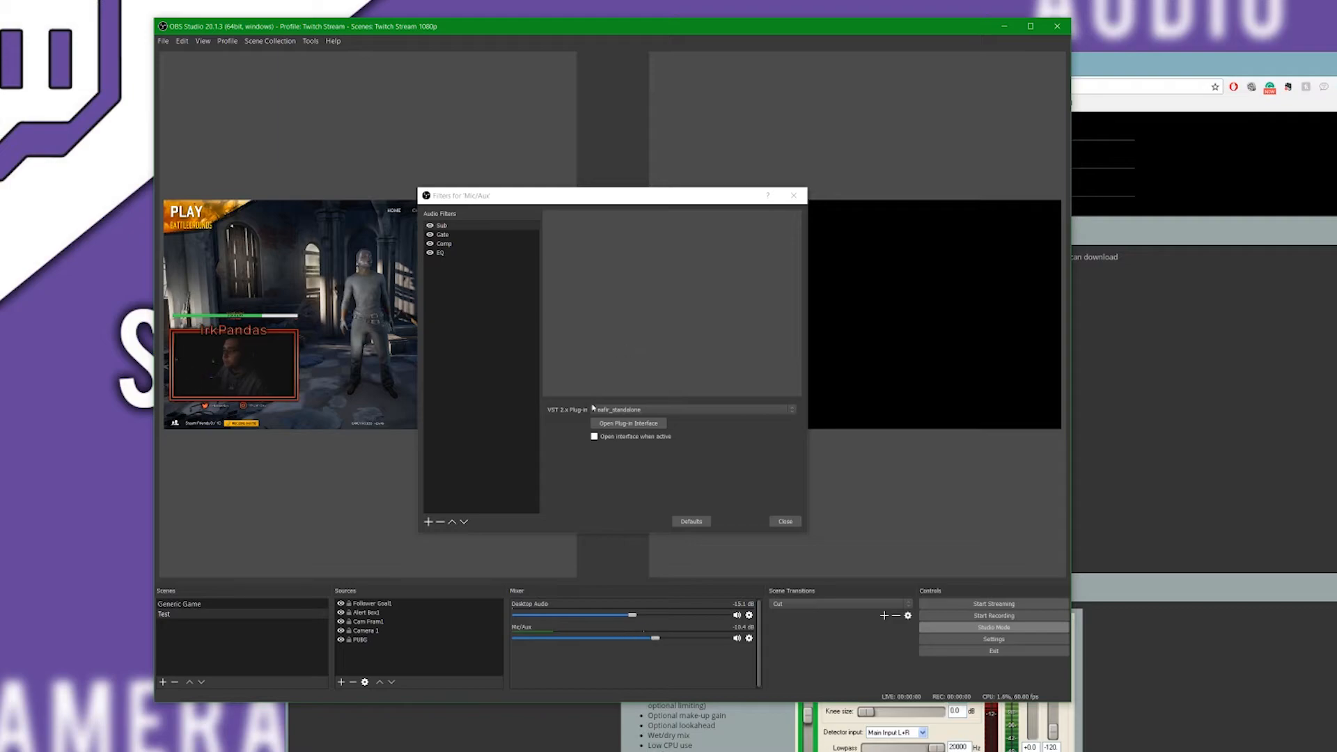
left_click(452, 228)
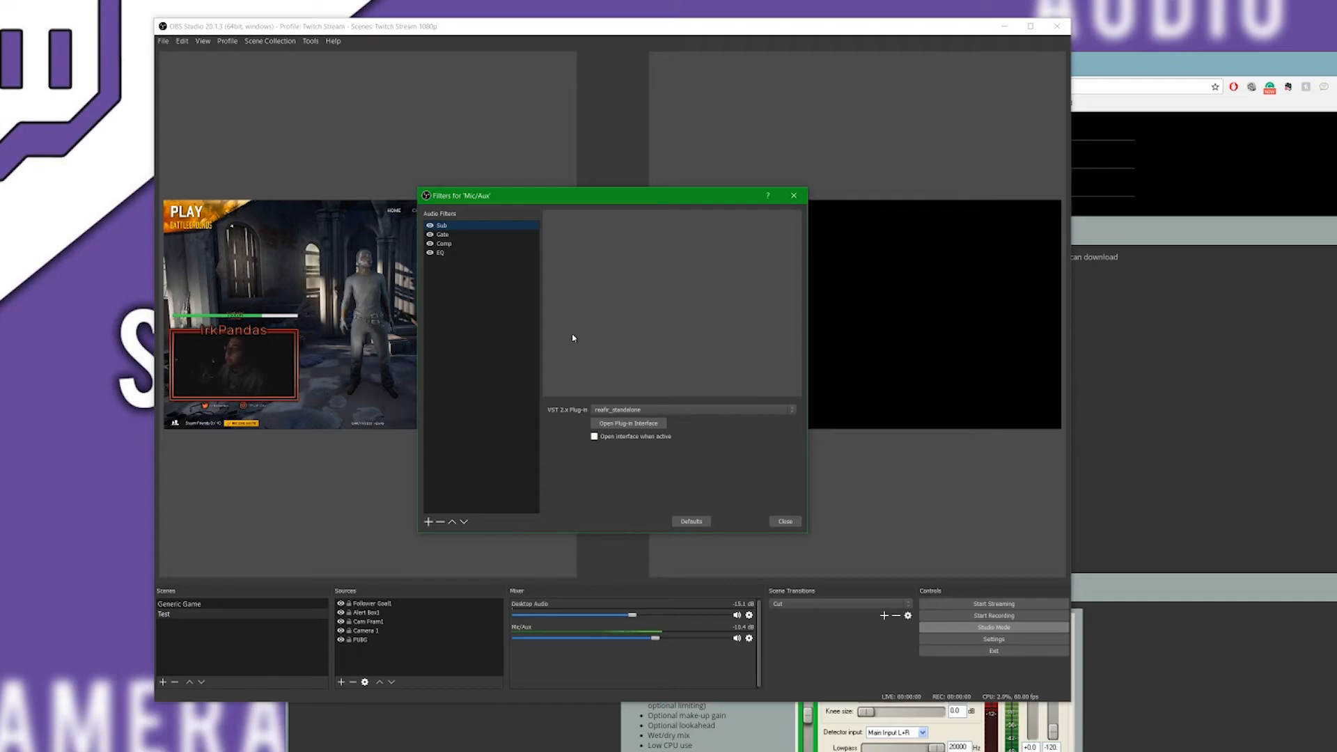
left_click(620, 423)
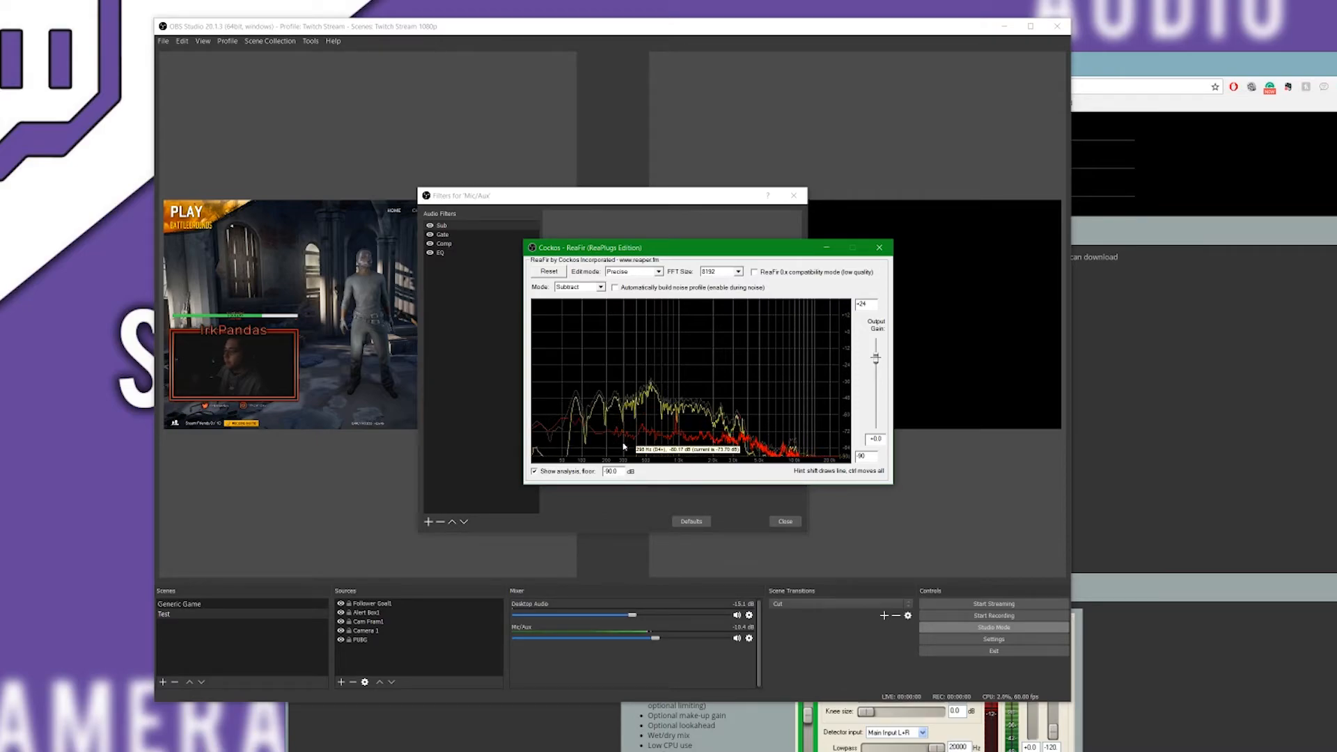
Rebuild the ReaFir noise profile of the Sub filter from background noise, stop the automatic profile building, and close the plug-in.
left_click(615, 289)
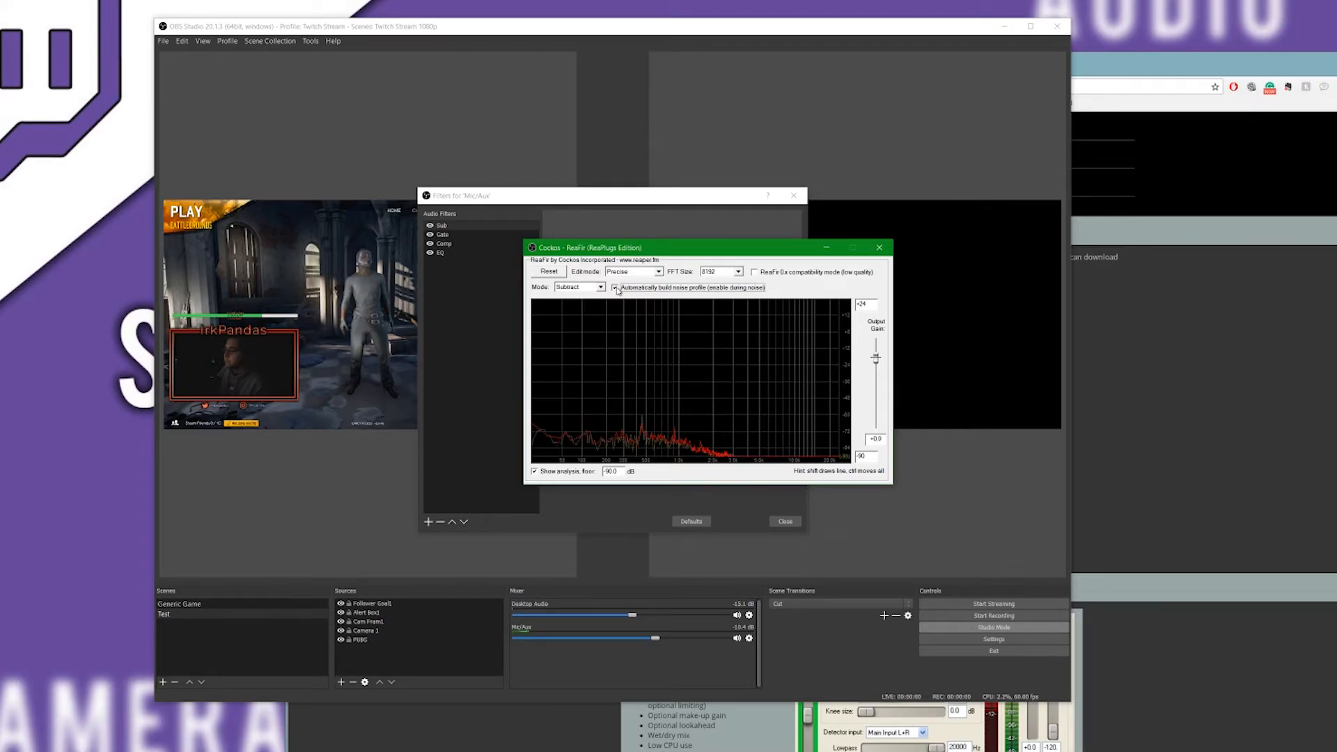
left_click(616, 287)
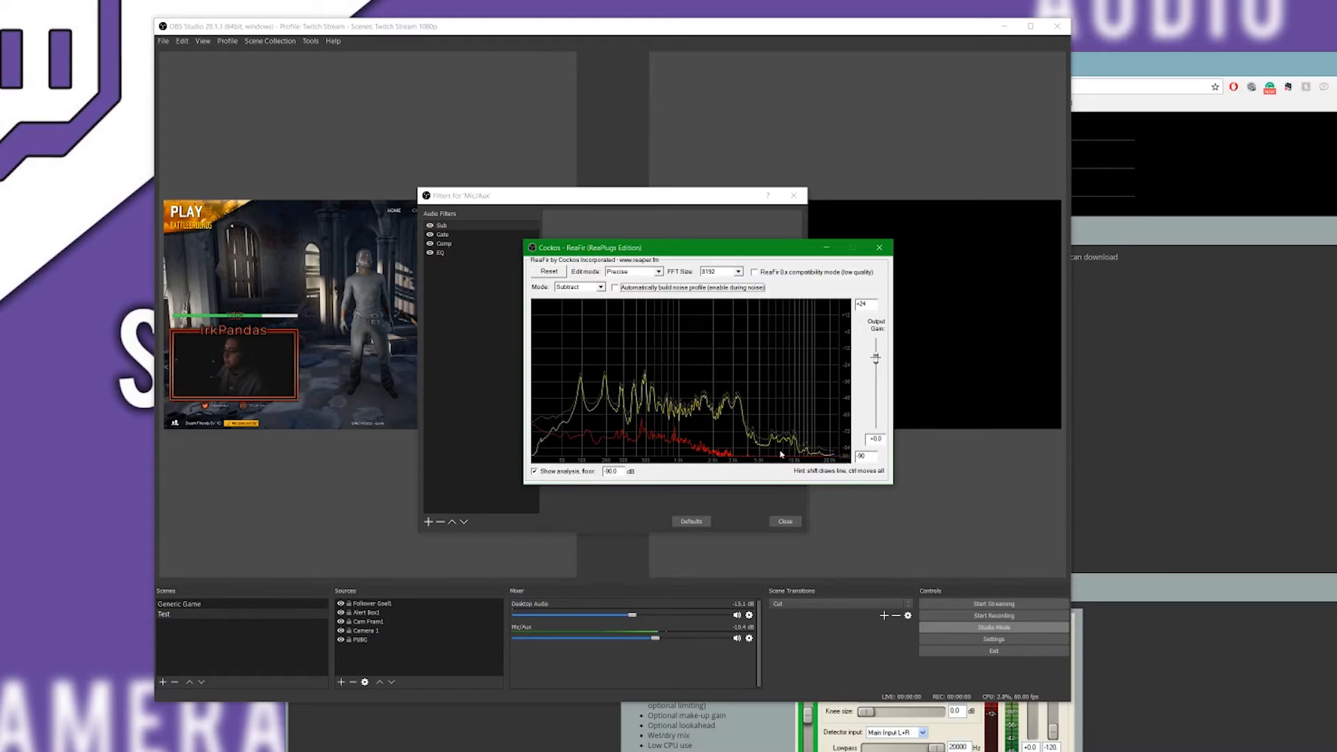
left_click(879, 249)
Open the Gate filter's ReaGate interface, review its envelope, highpass and RMS size settings, and close it.
left_click(468, 236)
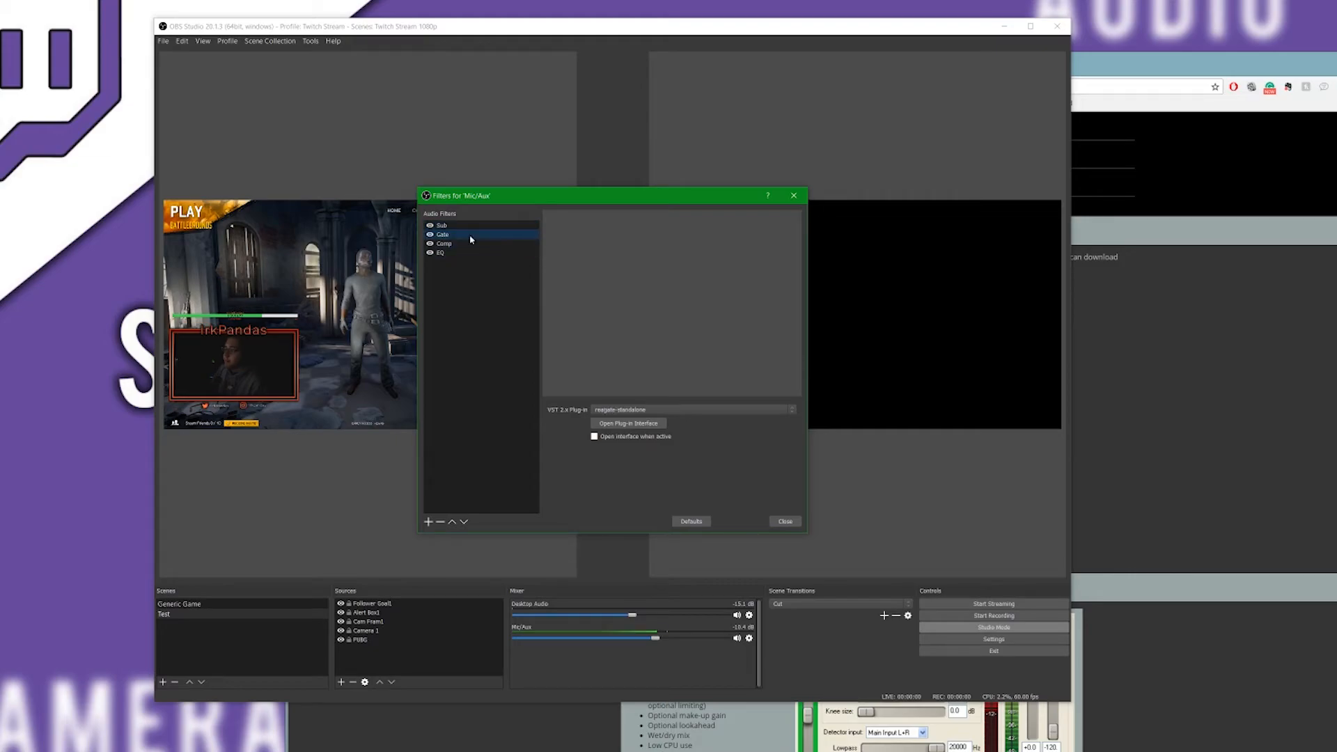
left_click(623, 424)
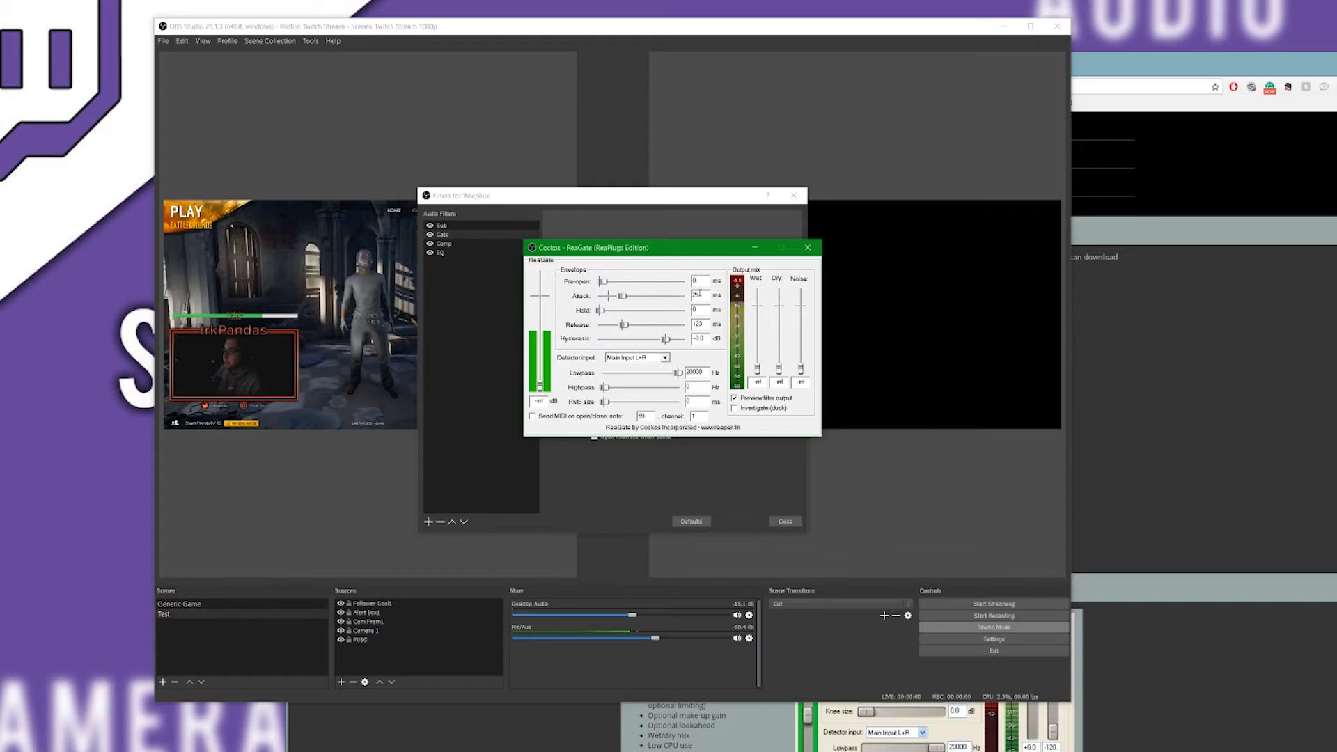
left_click(694, 385)
left_click(689, 402)
left_click(808, 248)
Open the Comp filter's ReaComp interface, review its threshold, ratio, envelope and output mix settings, and close it.
left_click(444, 243)
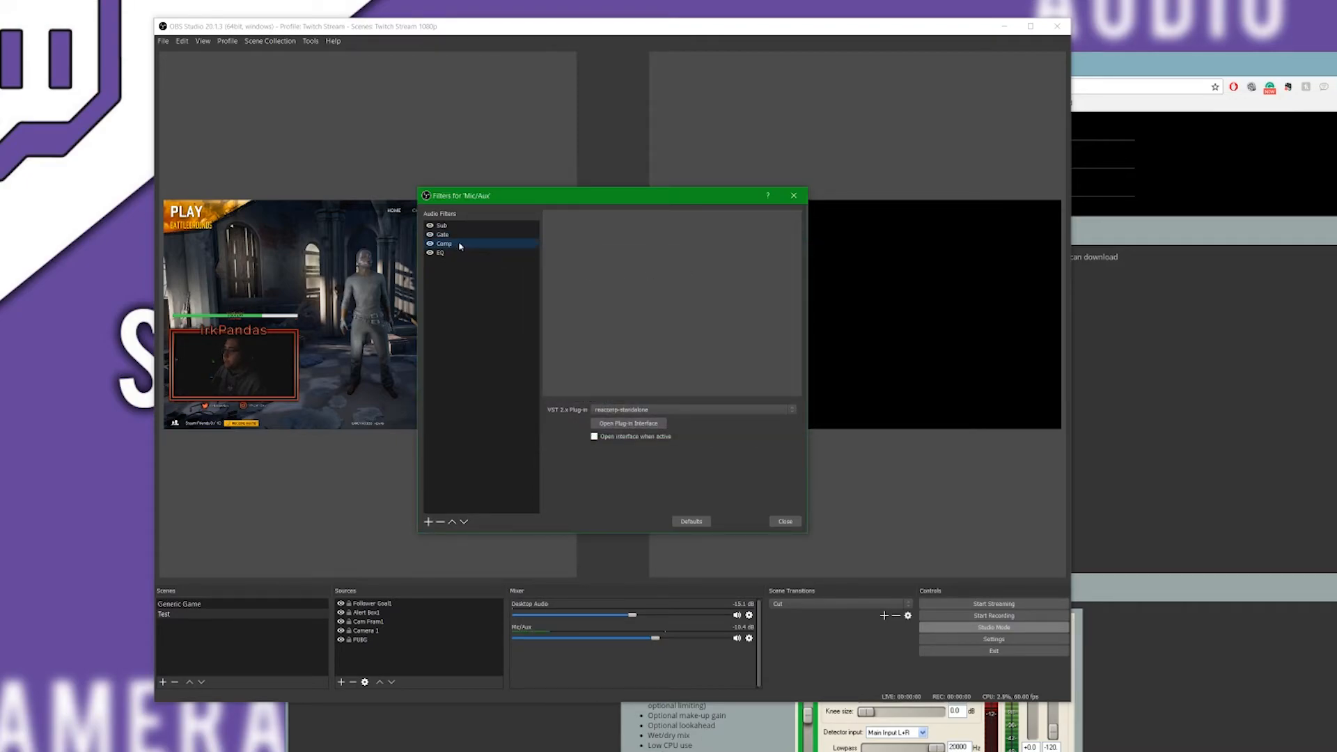
left_click(630, 424)
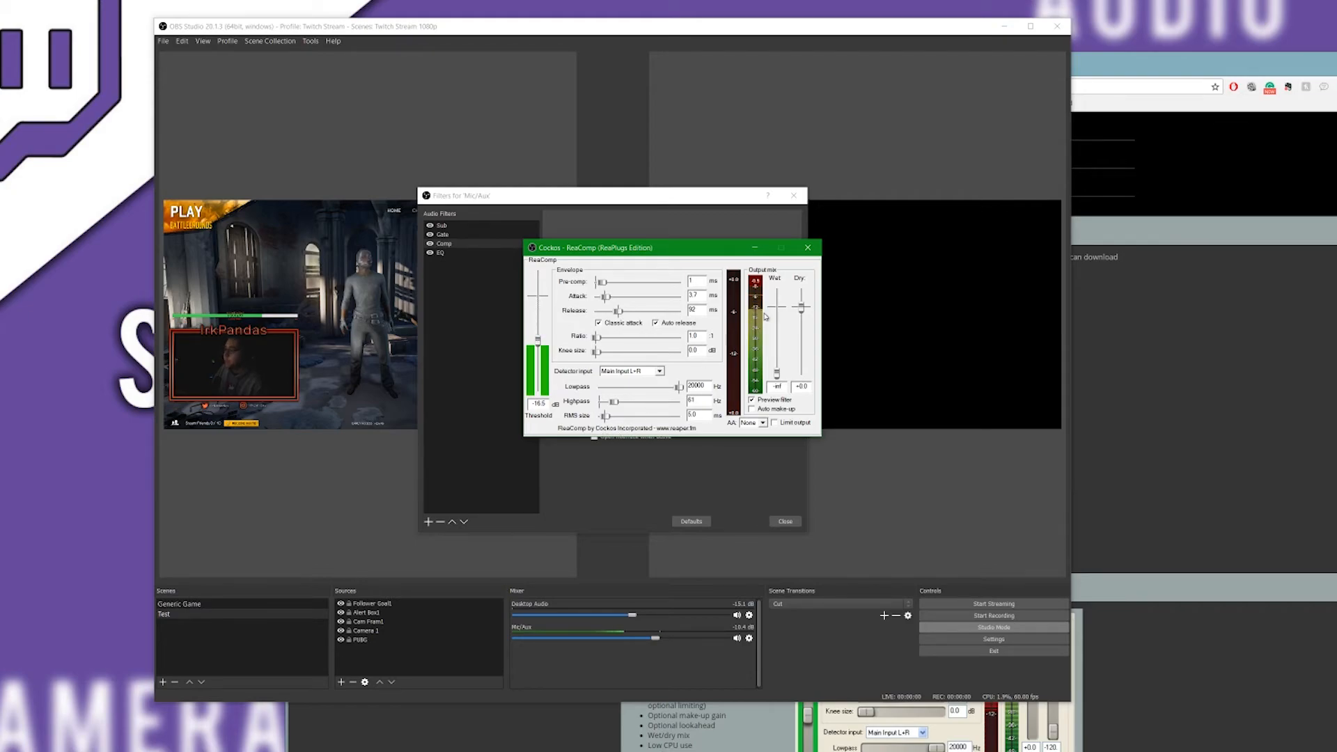
left_click(808, 247)
In the EQ filter's ReaEQ interface, move band 2 to about 300 Hz and -0.3 dB, and close the Mic/Aux filters.
left_click(455, 253)
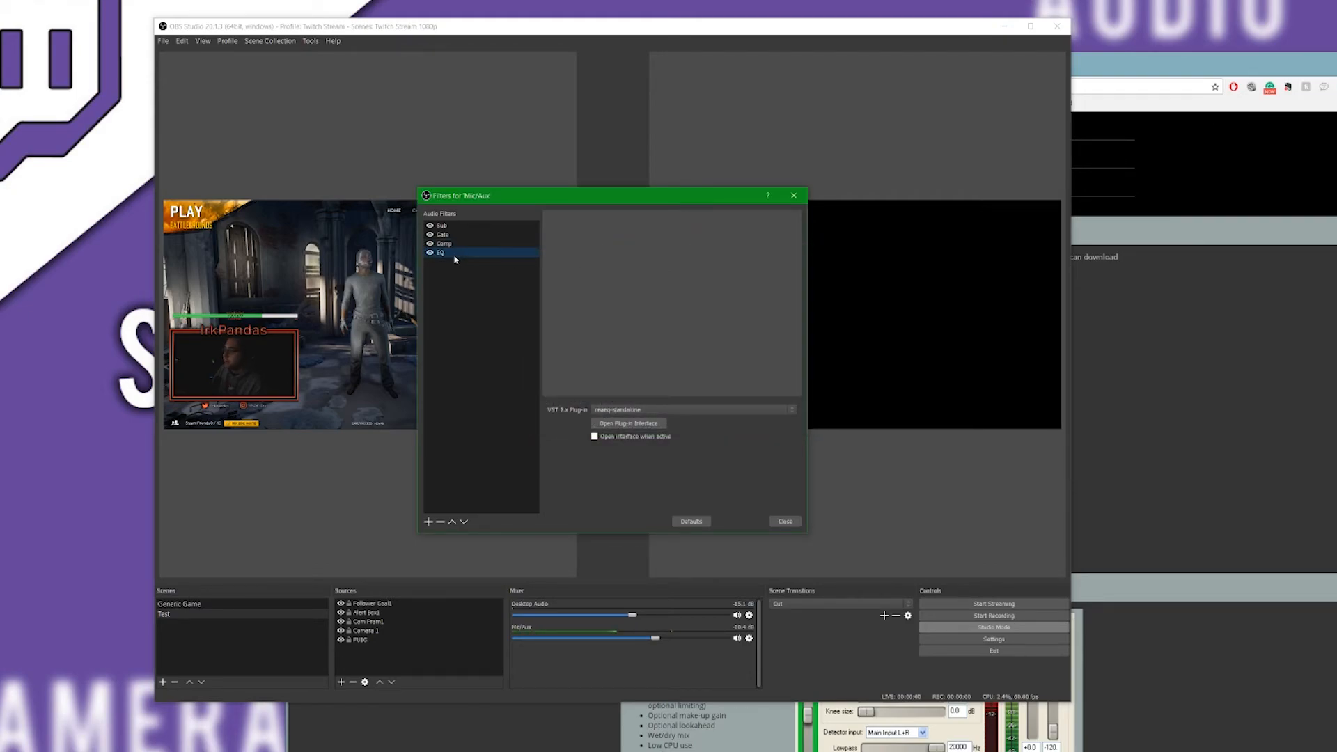
left_click(613, 424)
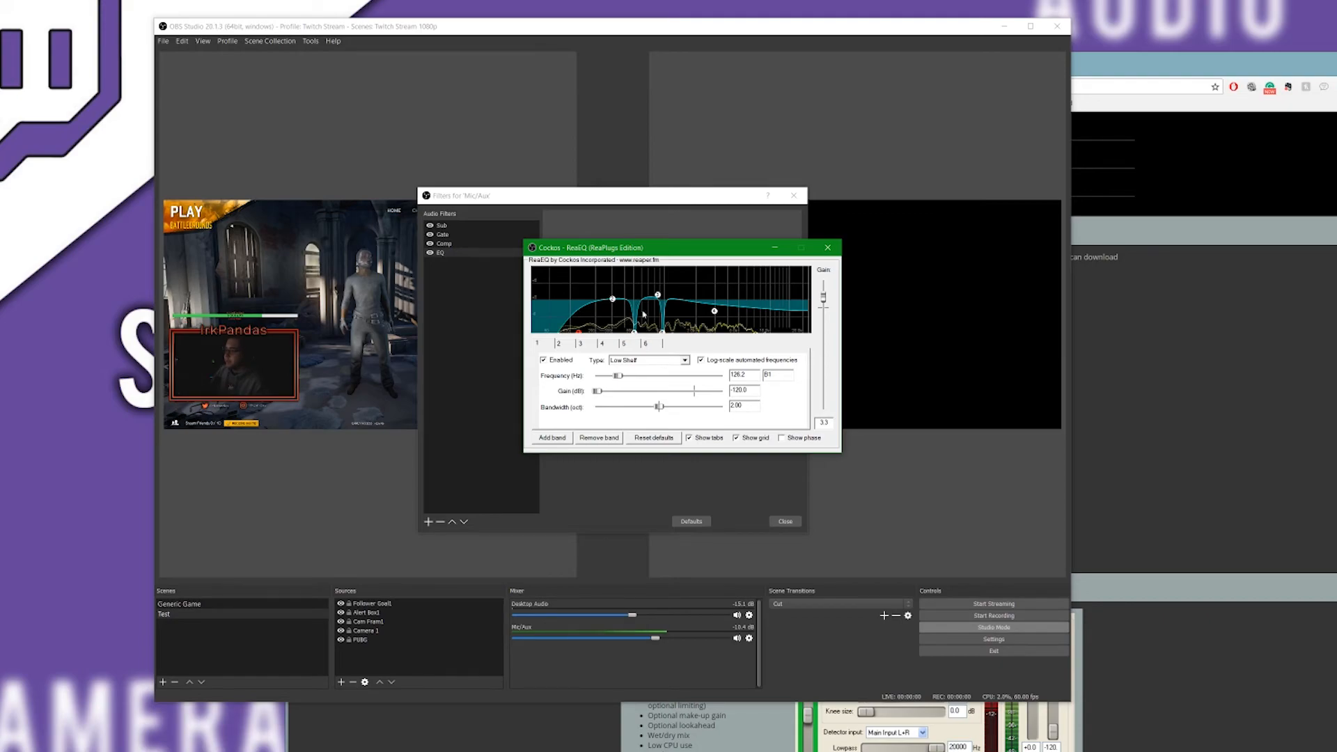
mouse_move(636, 334)
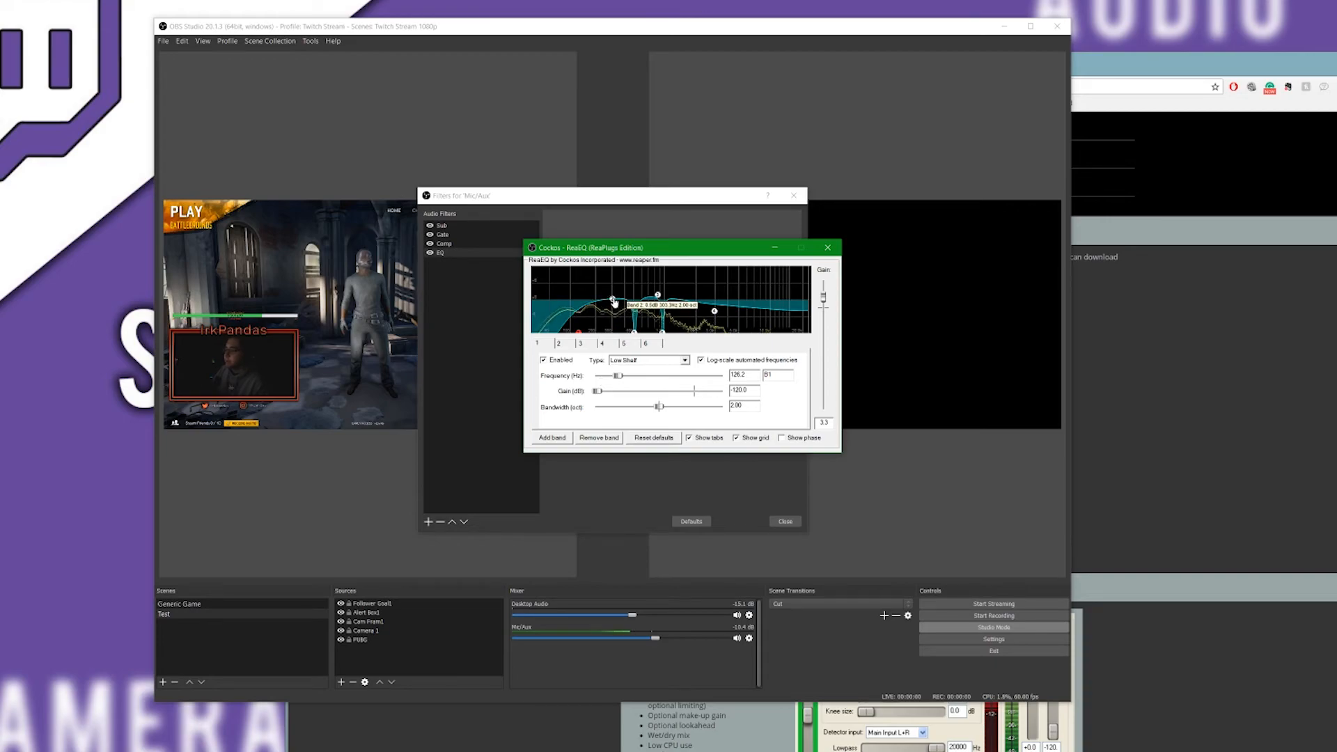
left_click_drag(614, 302, 613, 303)
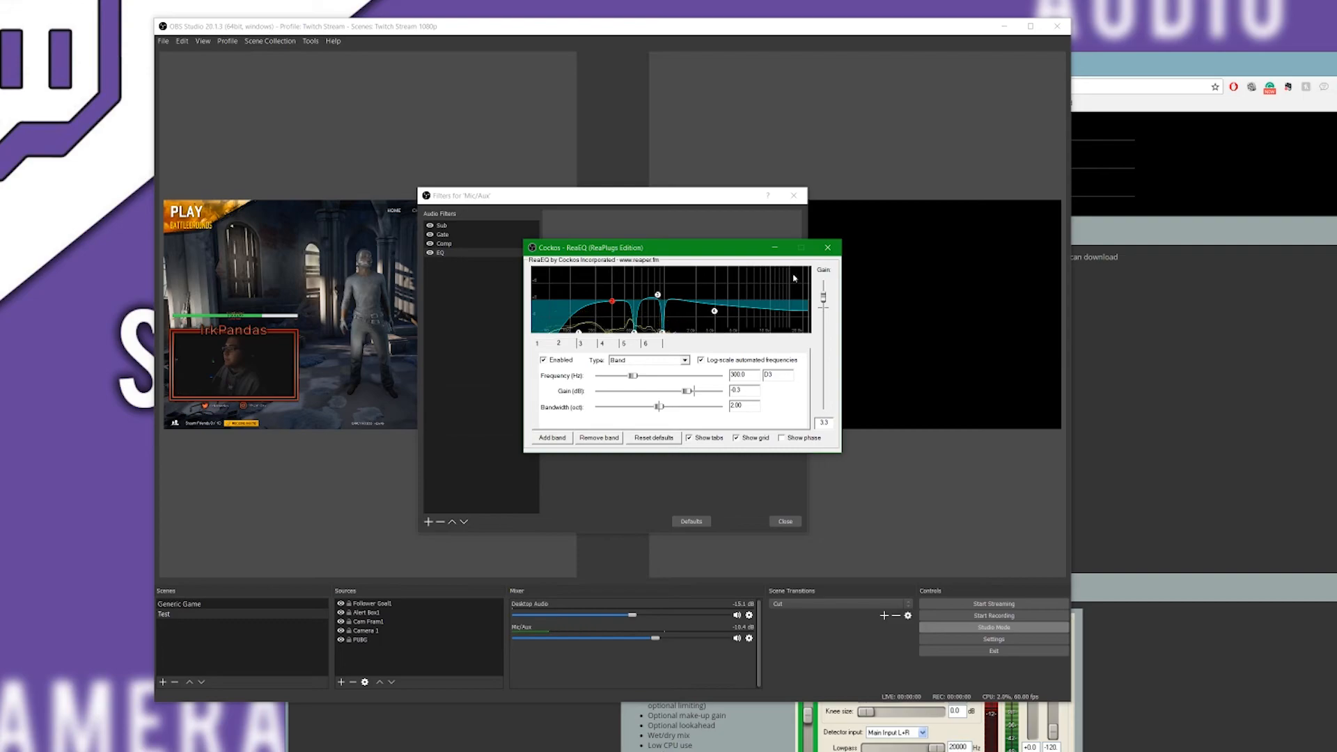
left_click(828, 248)
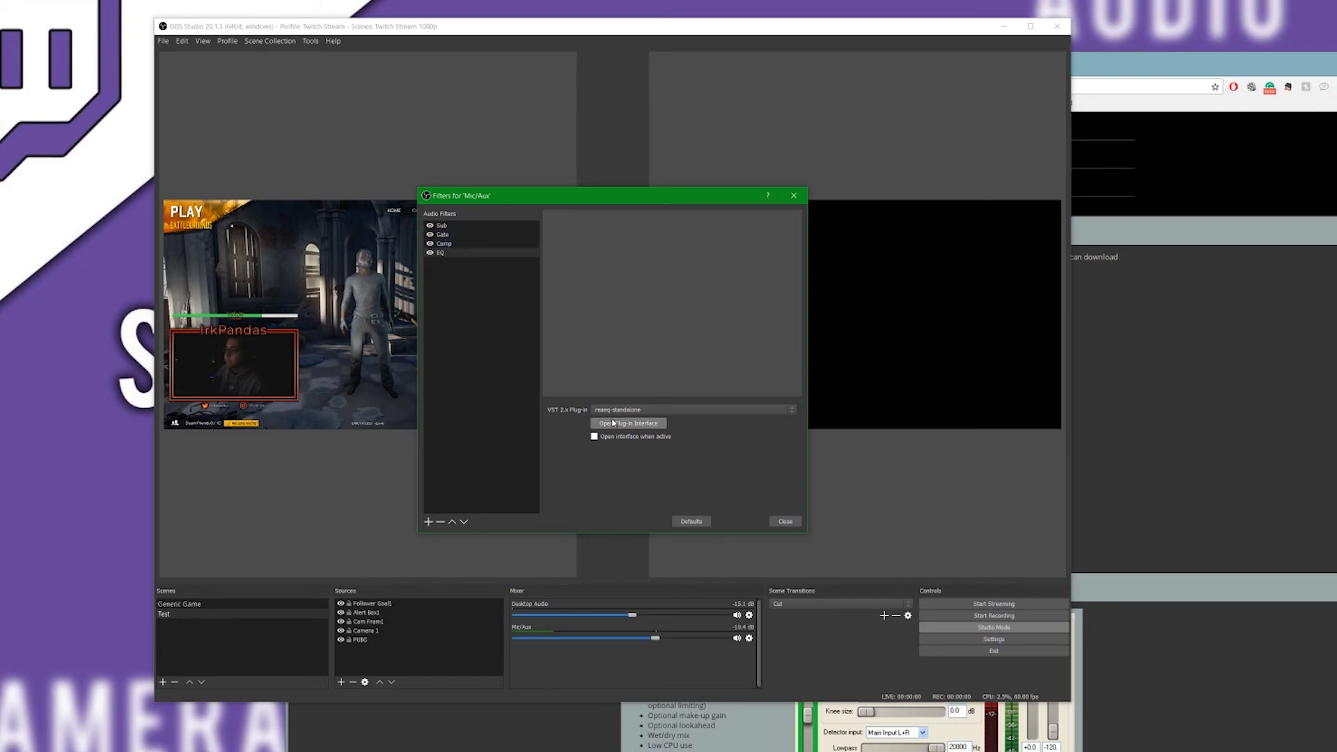
left_click(785, 523)
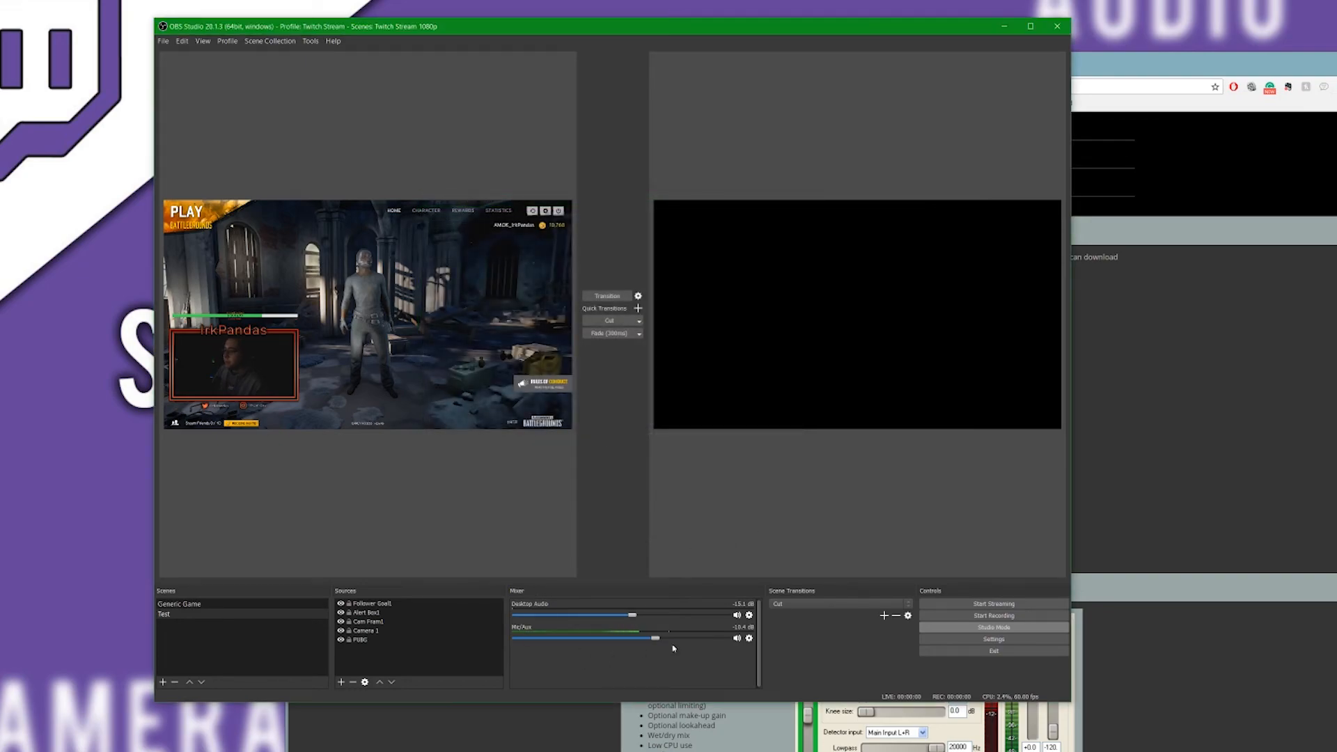
Open the Desktop Audio filters, review the Comp filter's ReaComp settings, and close the plug-in and the filters.
left_click(750, 616)
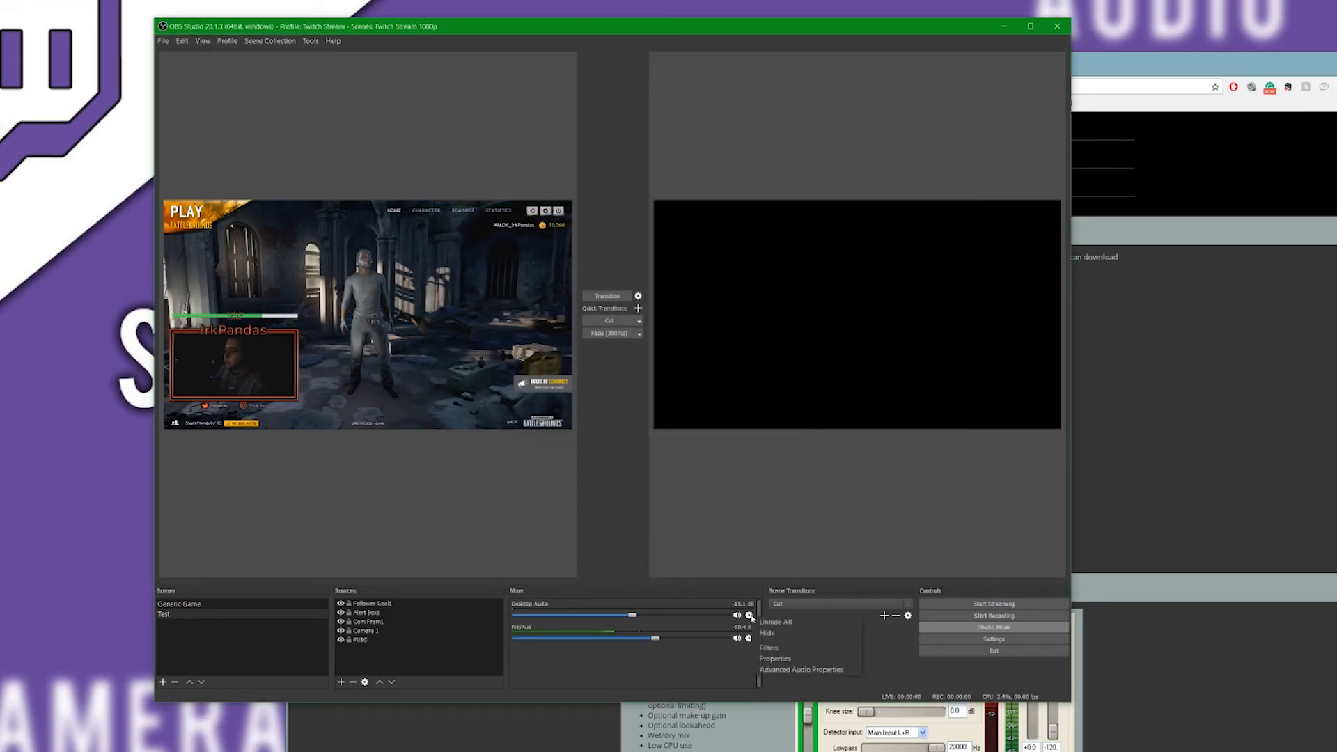
left_click(770, 648)
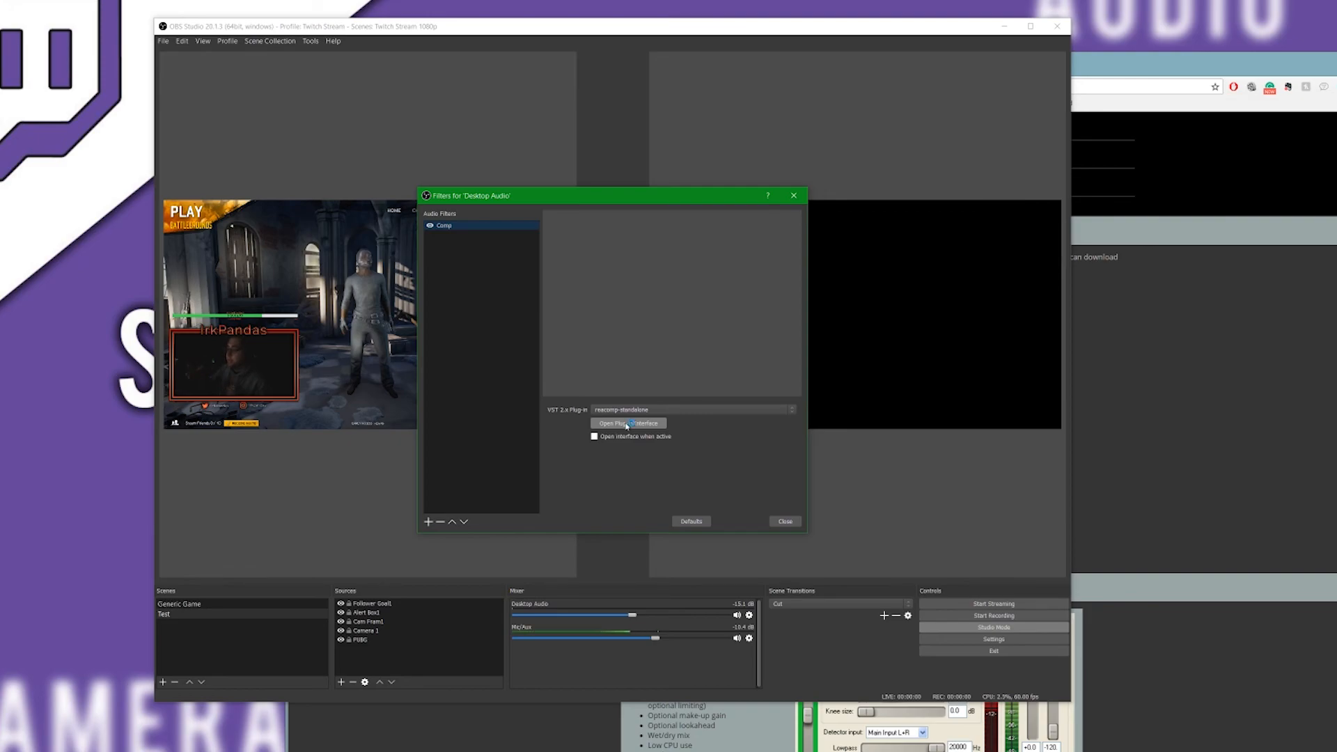
left_click(627, 424)
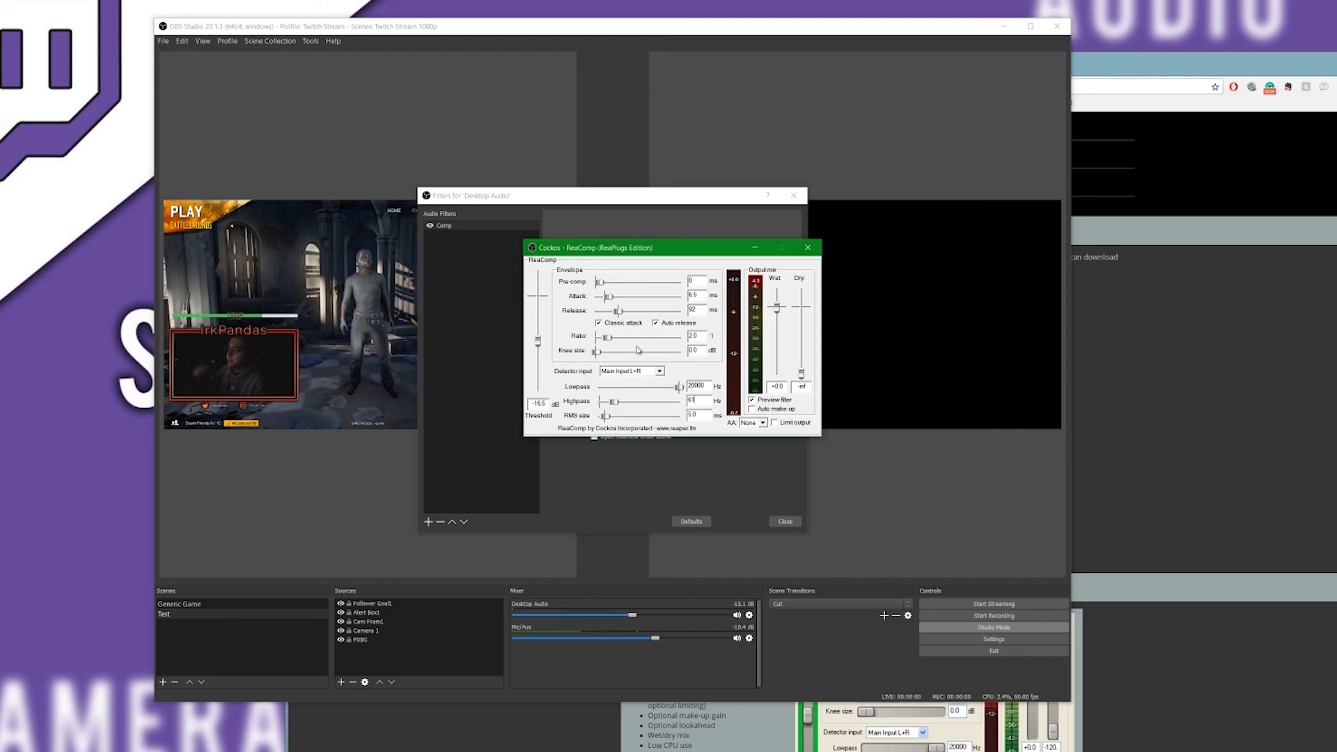
left_click(808, 248)
key("Escape")
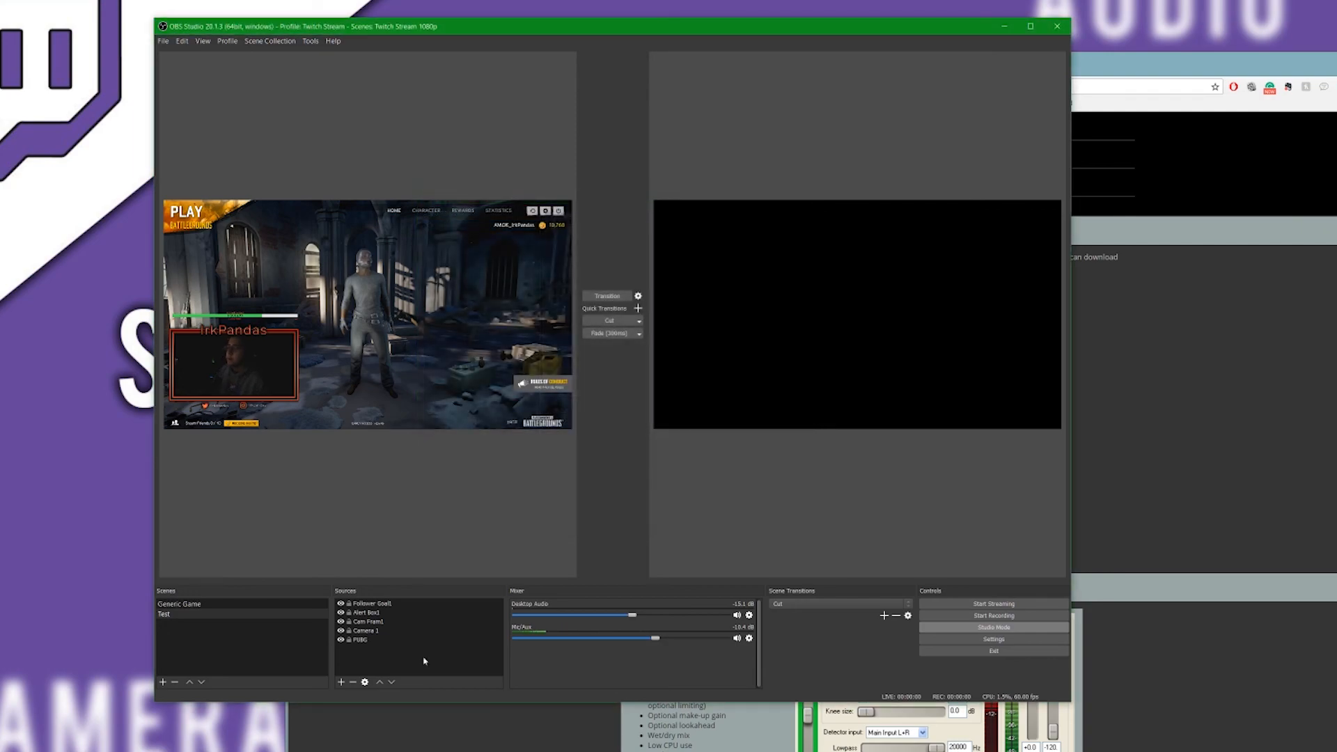